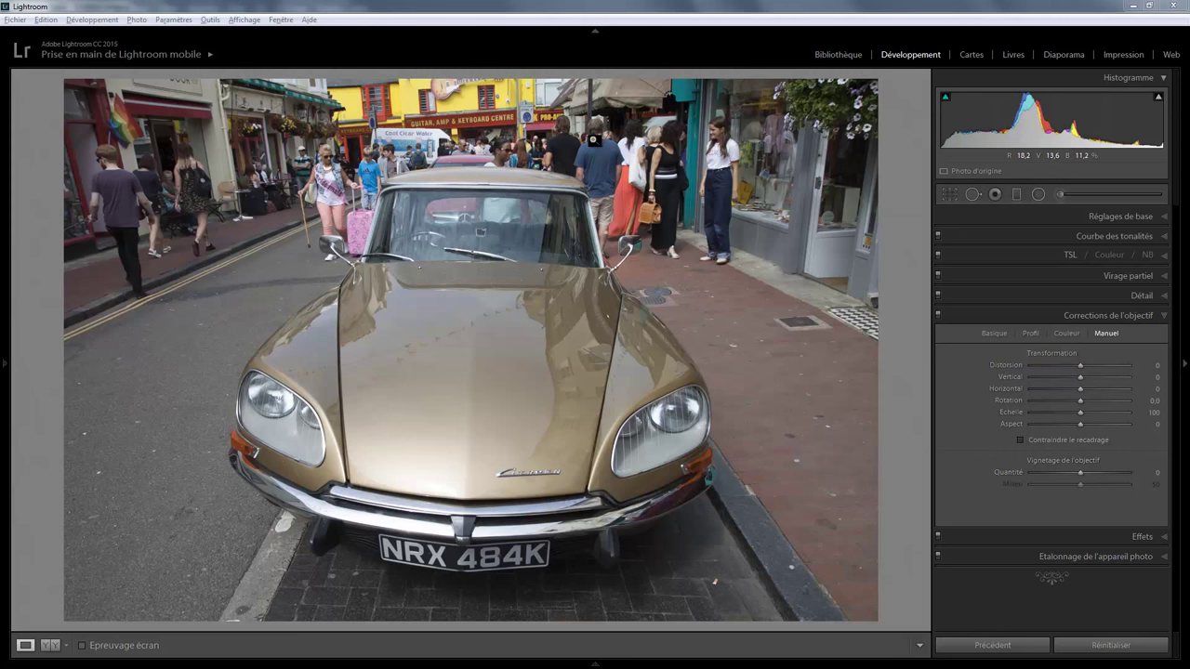
pyautogui.click(465, 199)
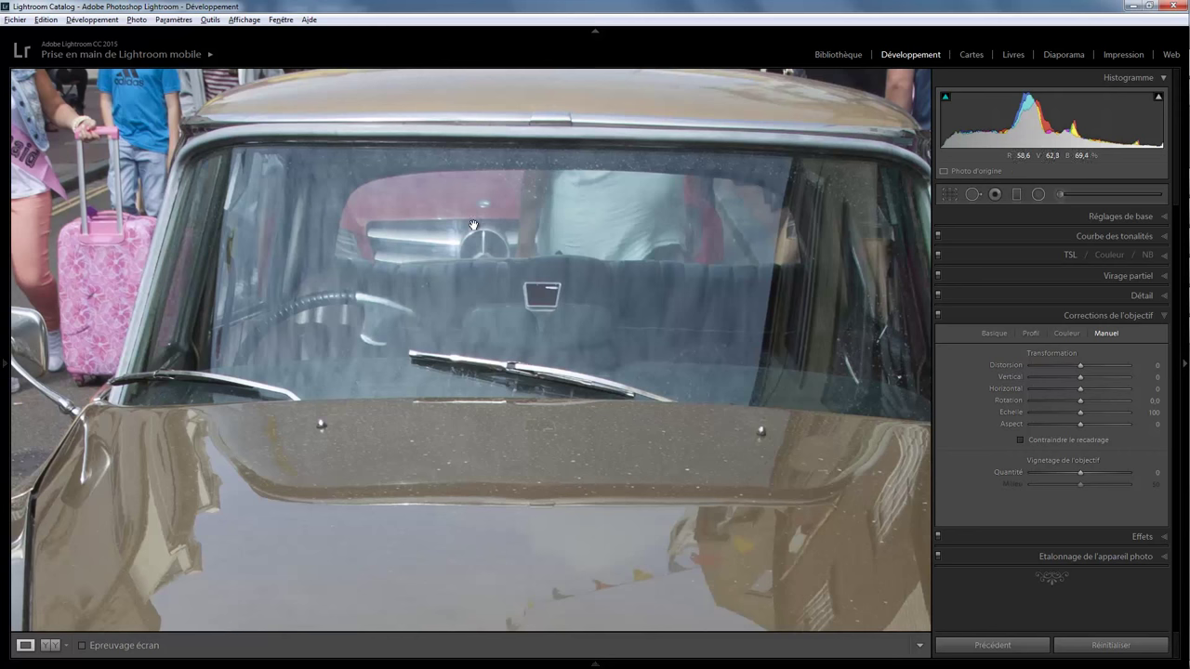
pyautogui.click(415, 244)
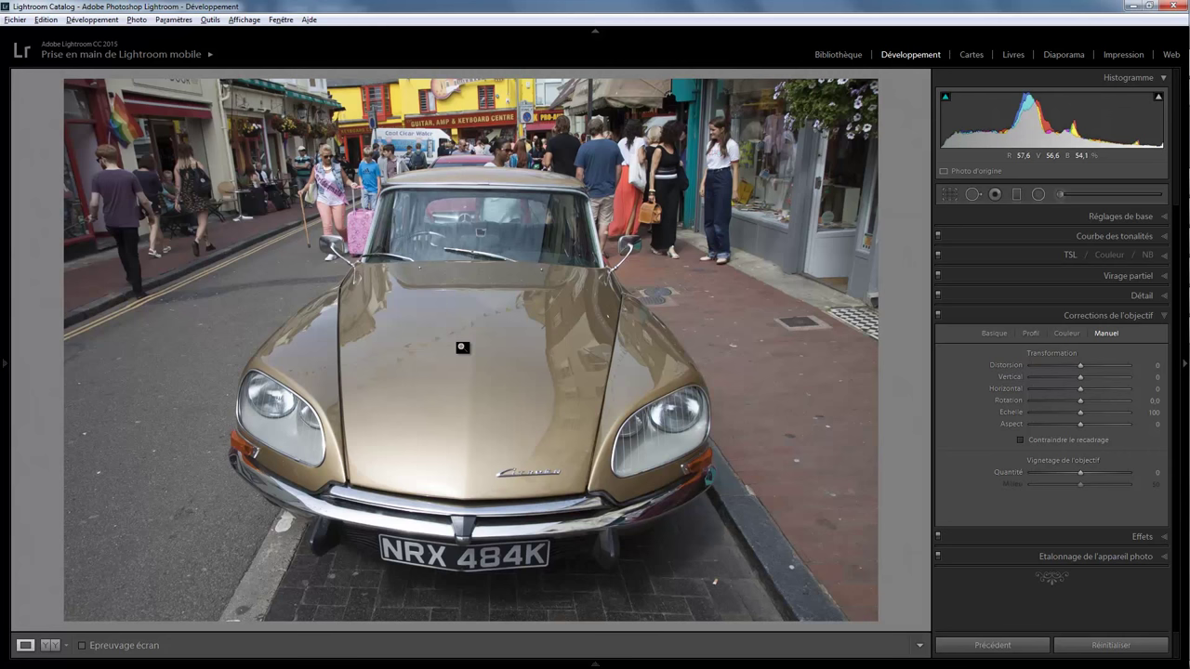
# Step: Straighten the photo by a −1.50 angle in Recadrer et redresser and apply the crop
pyautogui.click(952, 195)
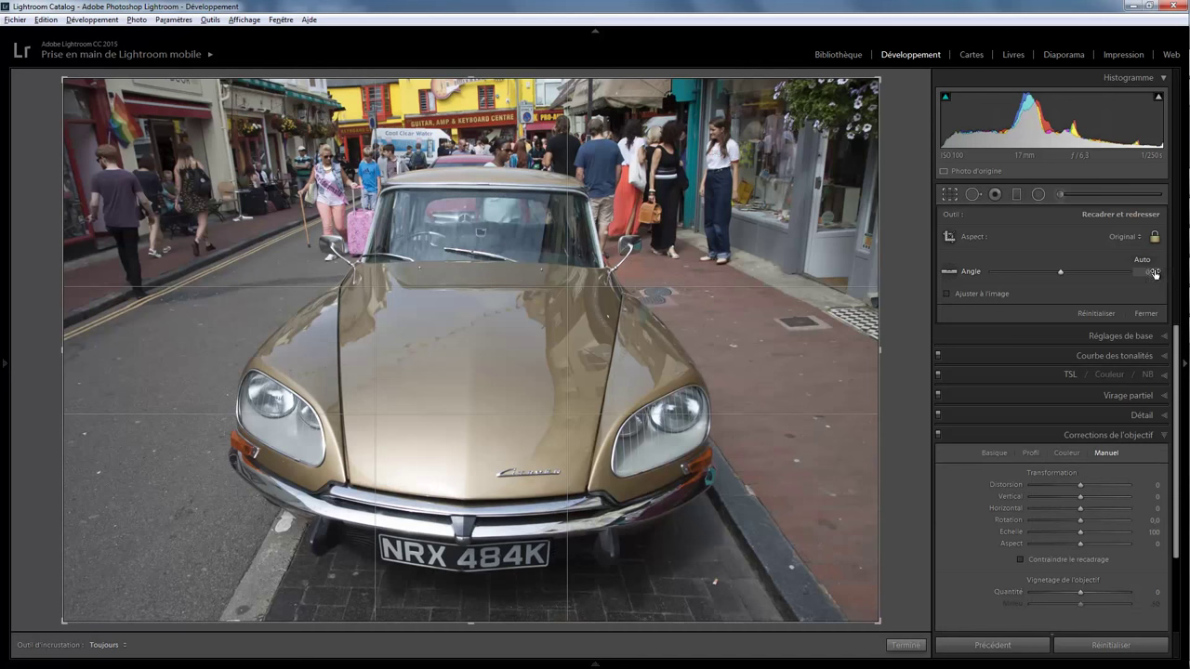
pyautogui.moveTo(1154, 272); pyautogui.dragTo(1143, 285)
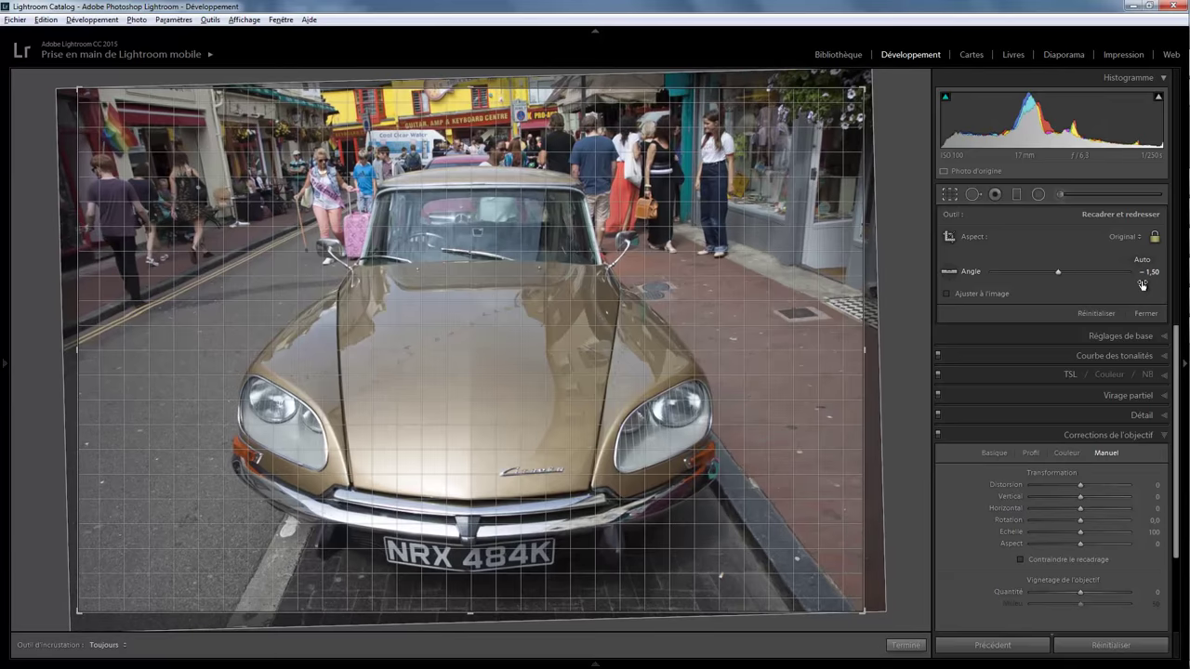
pyautogui.click(903, 643)
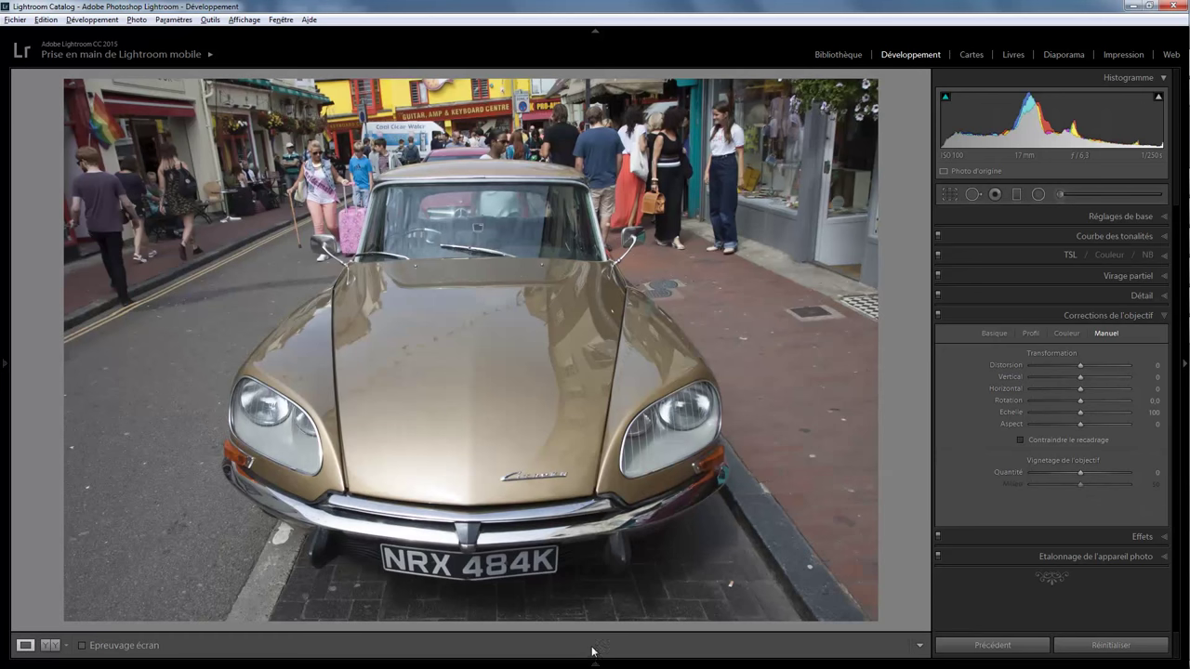
pyautogui.rightClick(443, 400)
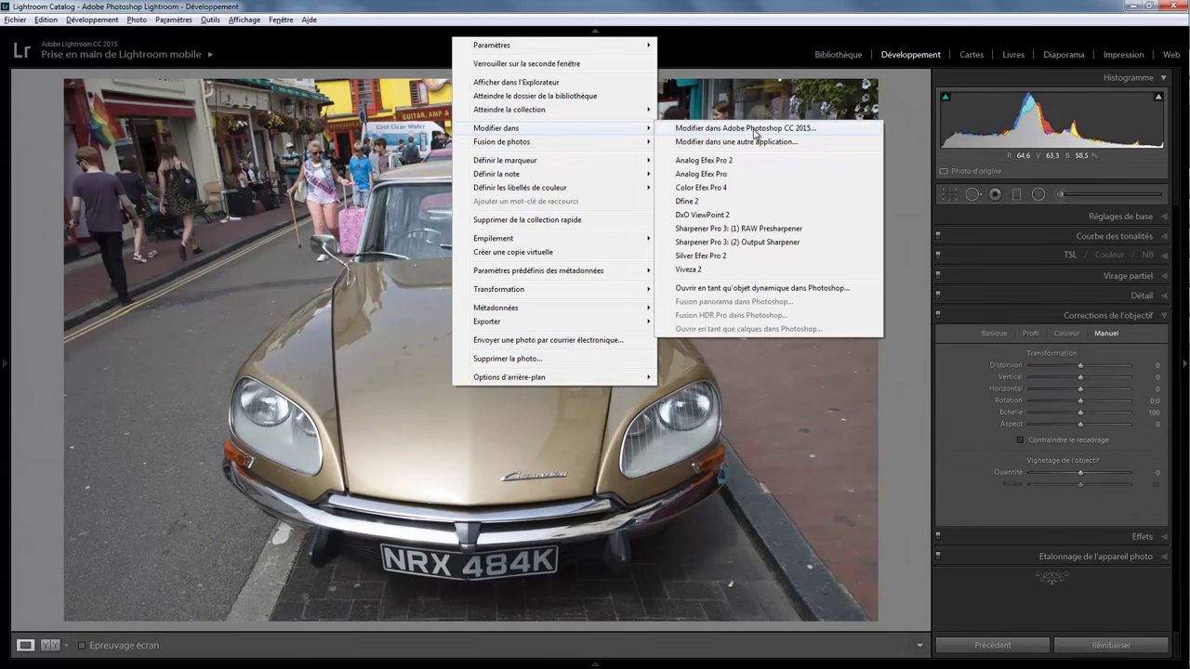
# Step: Edit the photo in Adobe Photoshop CC 2015, opening it as IMG_2518-Modifier-1.psd
pyautogui.click(758, 130)
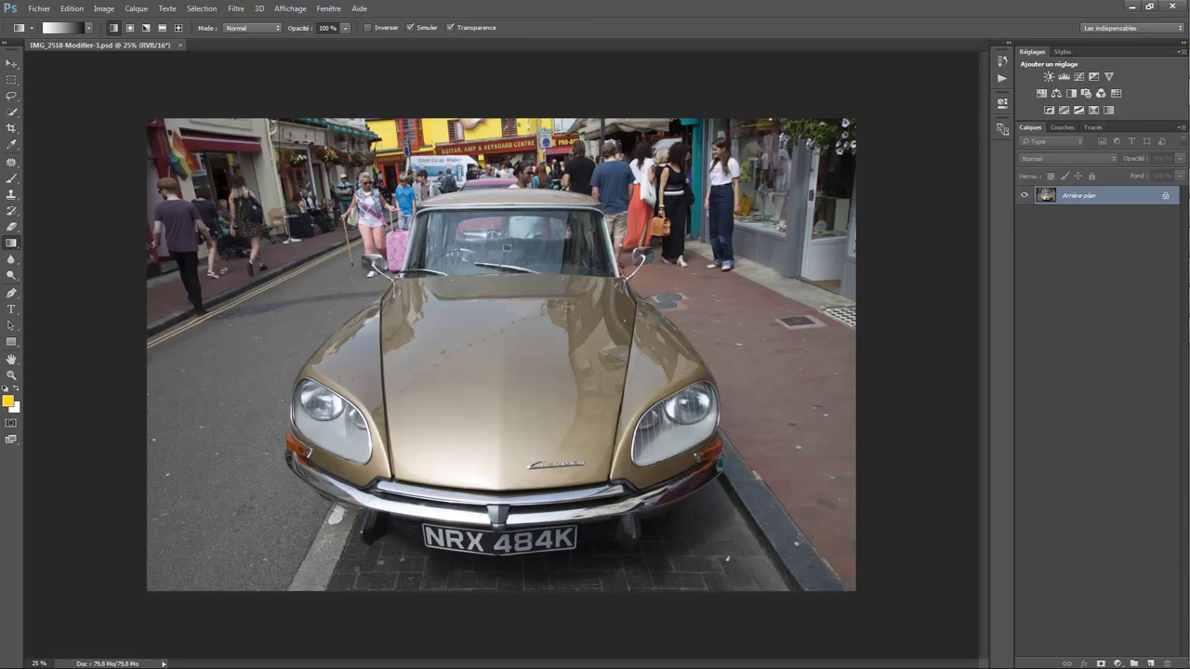
pyautogui.hotkey('ctrl', '+')
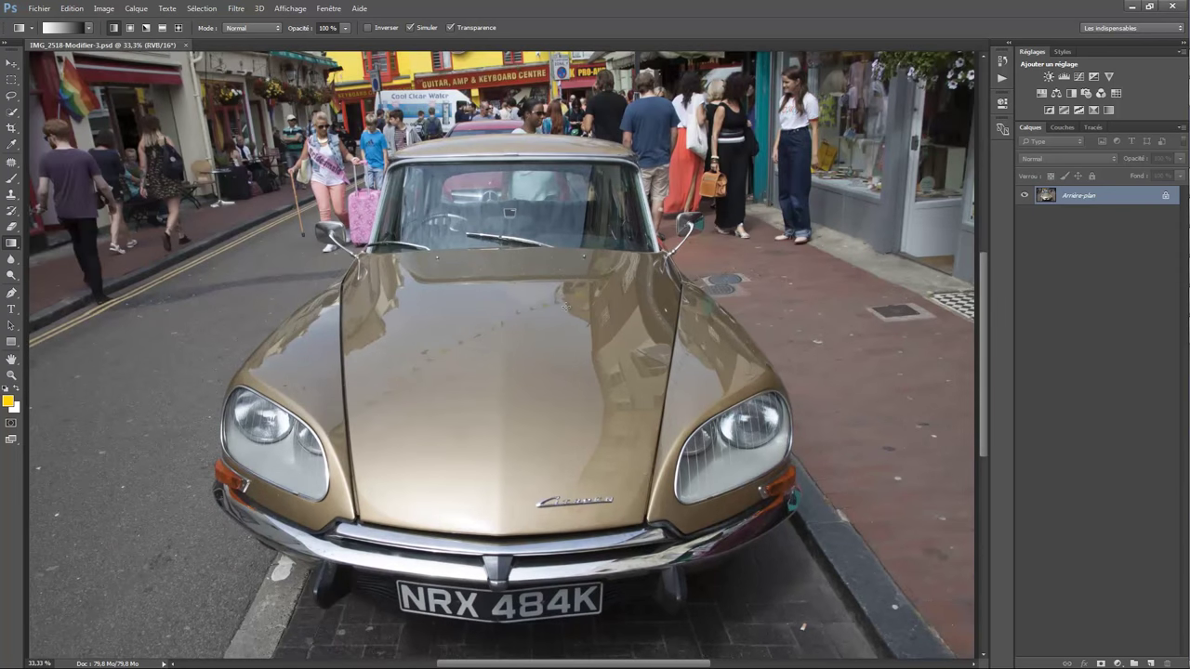
pyautogui.click(290, 8)
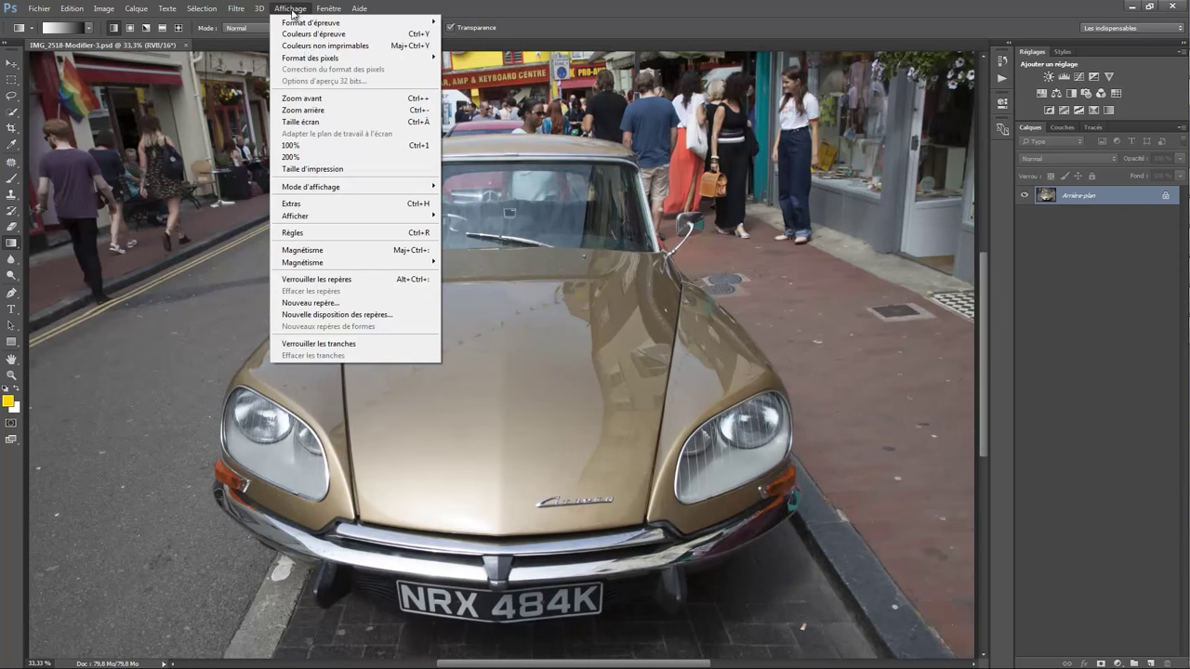
pyautogui.click(894, 343)
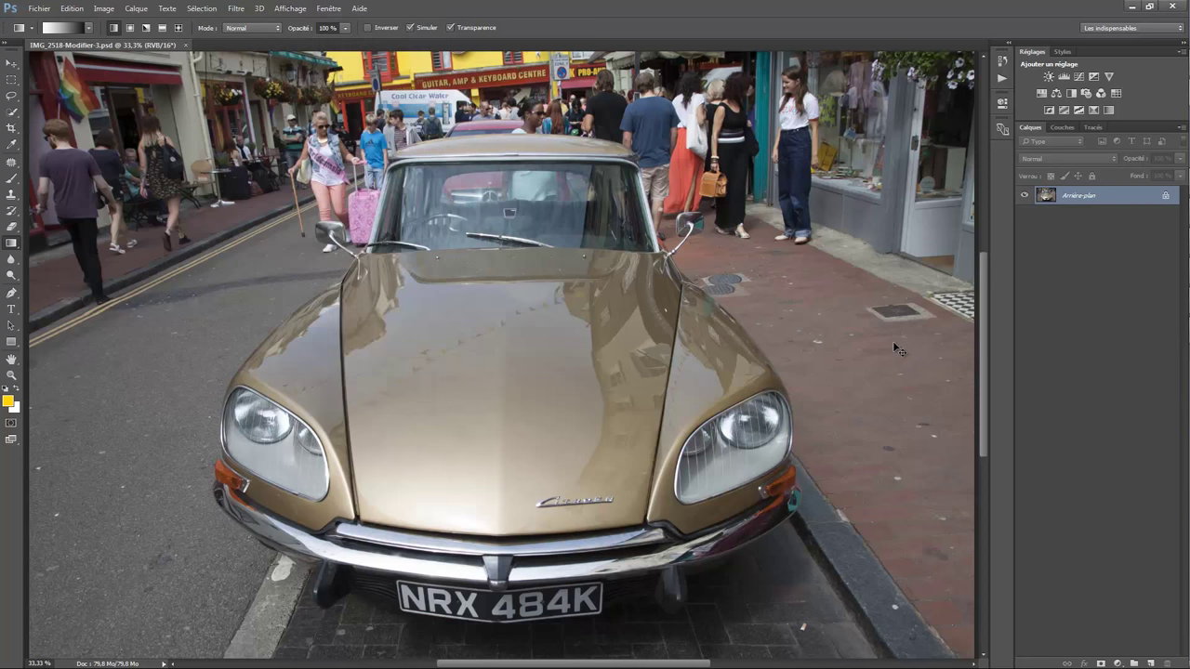
pyautogui.hotkey('ctrl', '+')
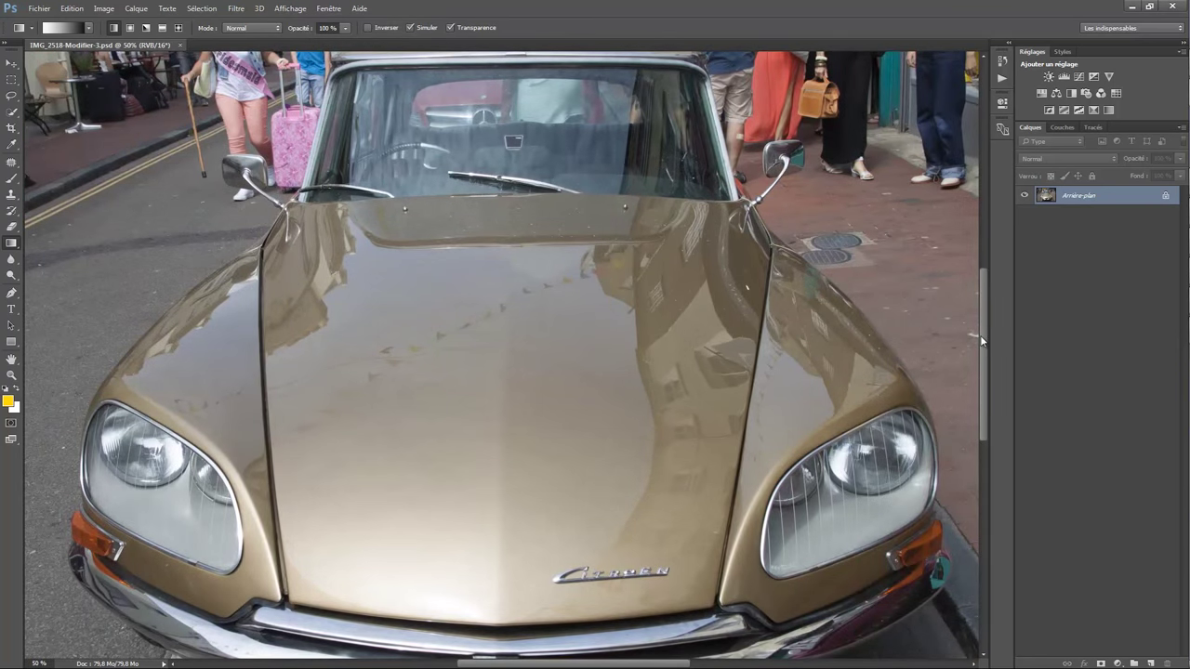
pyautogui.moveTo(985, 341); pyautogui.dragTo(987, 277)
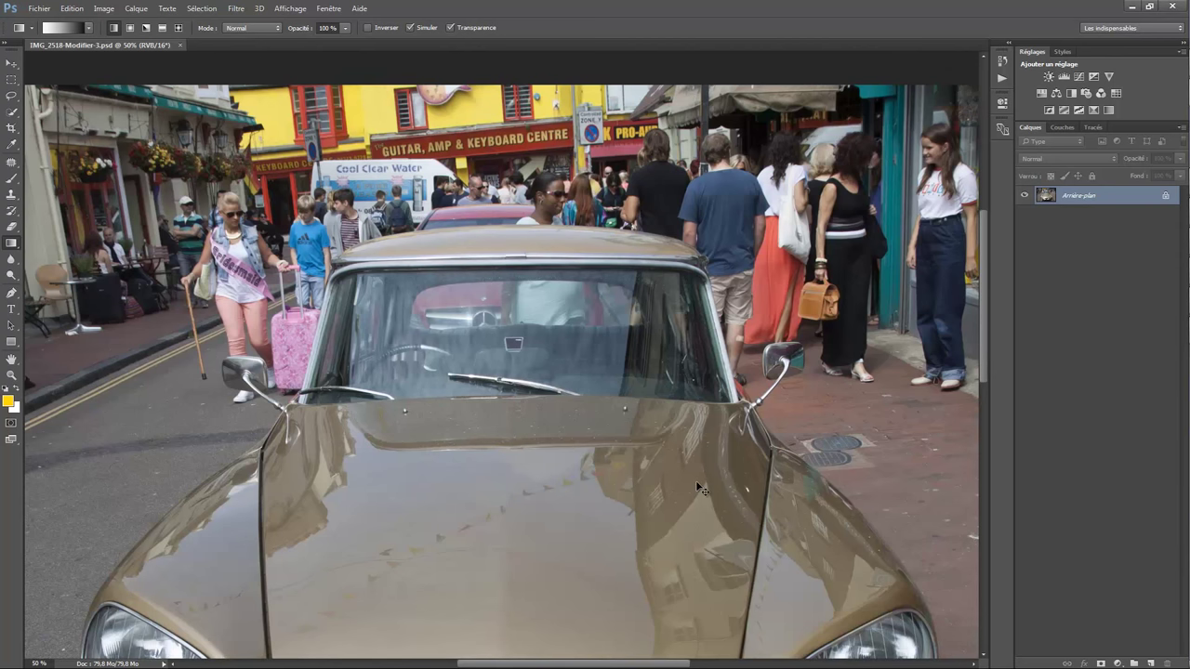
pyautogui.hotkey('ctrl', '+')
pyautogui.hotkey('ctrl', '+')
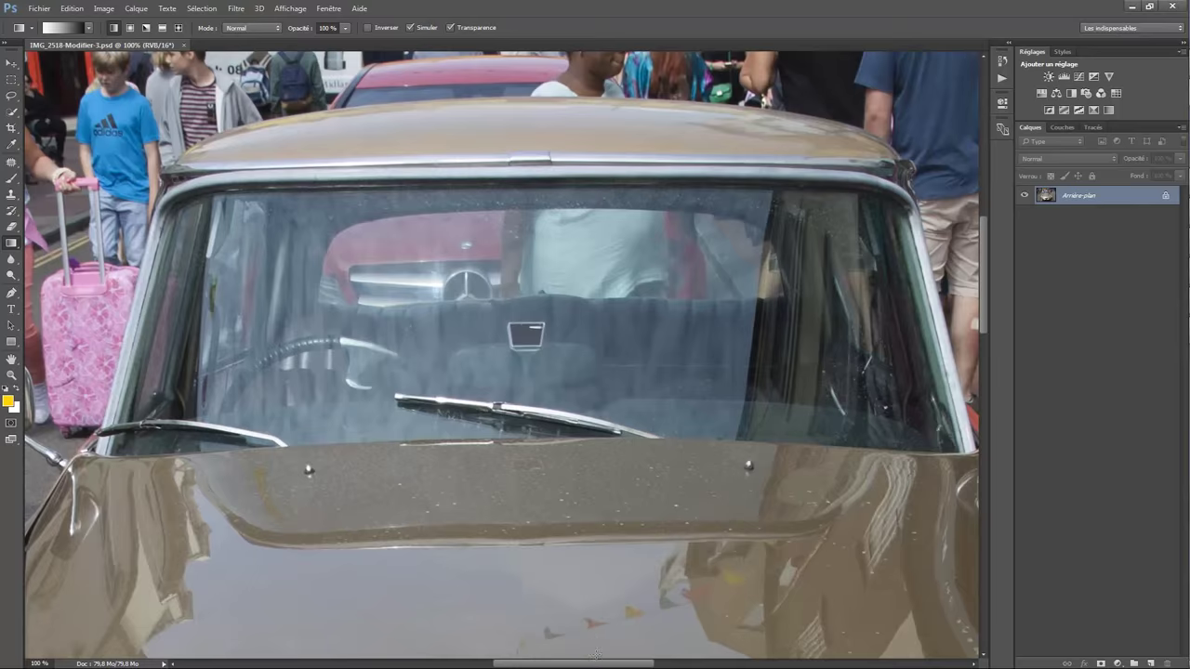
pyautogui.moveTo(599, 663); pyautogui.dragTo(661, 663)
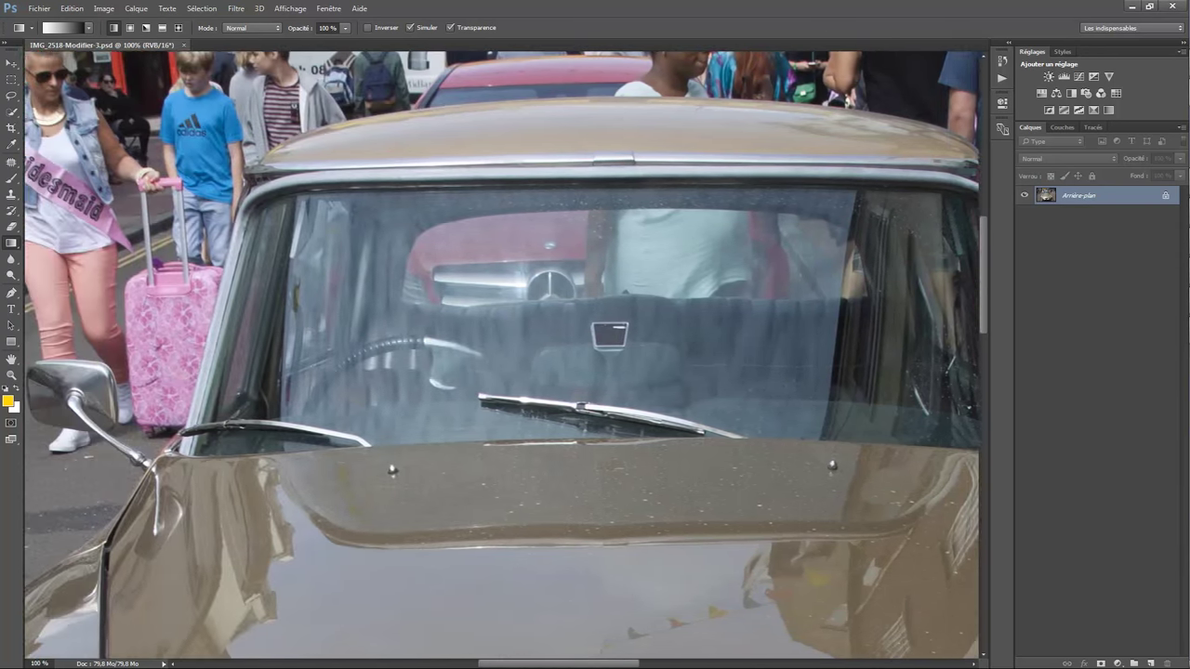
pyautogui.moveTo(655, 666); pyautogui.dragTo(542, 666)
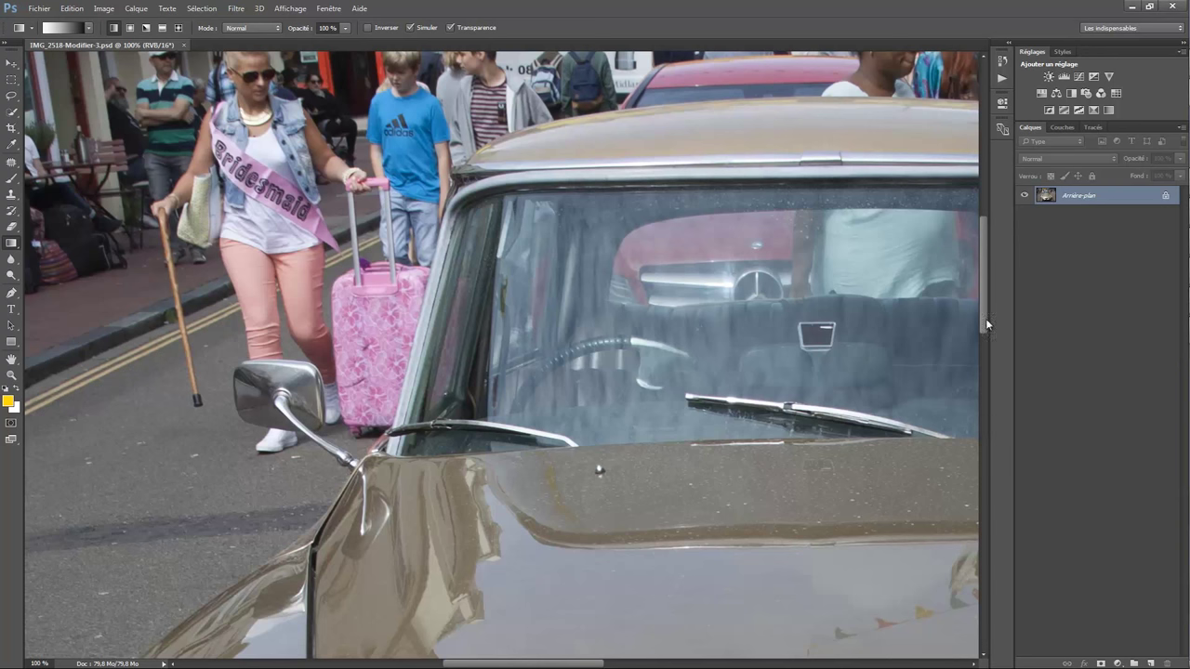
pyautogui.moveTo(985, 320); pyautogui.dragTo(980, 377)
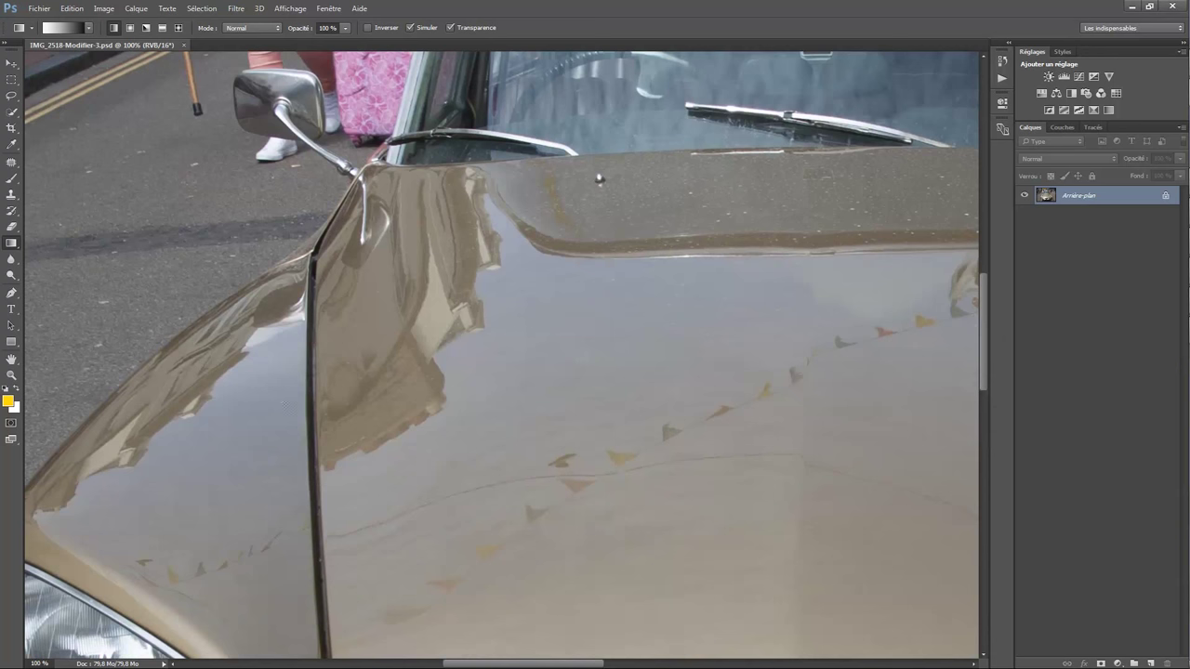
pyautogui.hotkey('ctrl', '-')
pyautogui.hotkey('ctrl', '-')
pyautogui.hotkey('ctrl', '-')
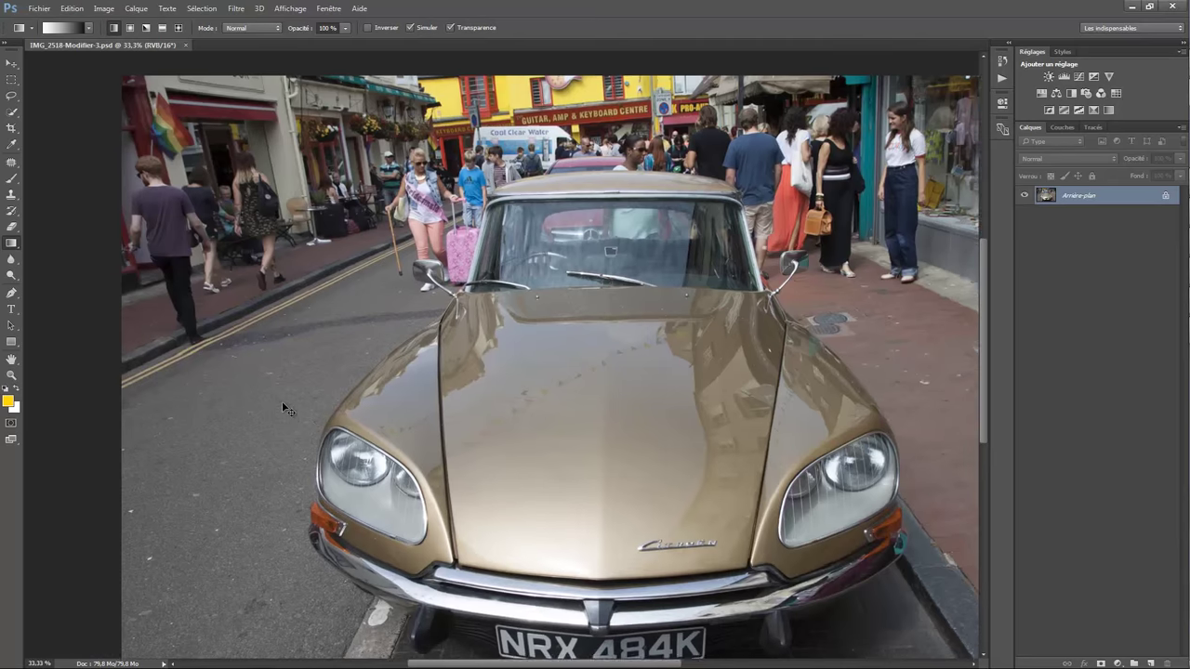
pyautogui.hotkey('ctrl', '+')
pyautogui.hotkey('ctrl', '-')
pyautogui.hotkey('ctrl', '-')
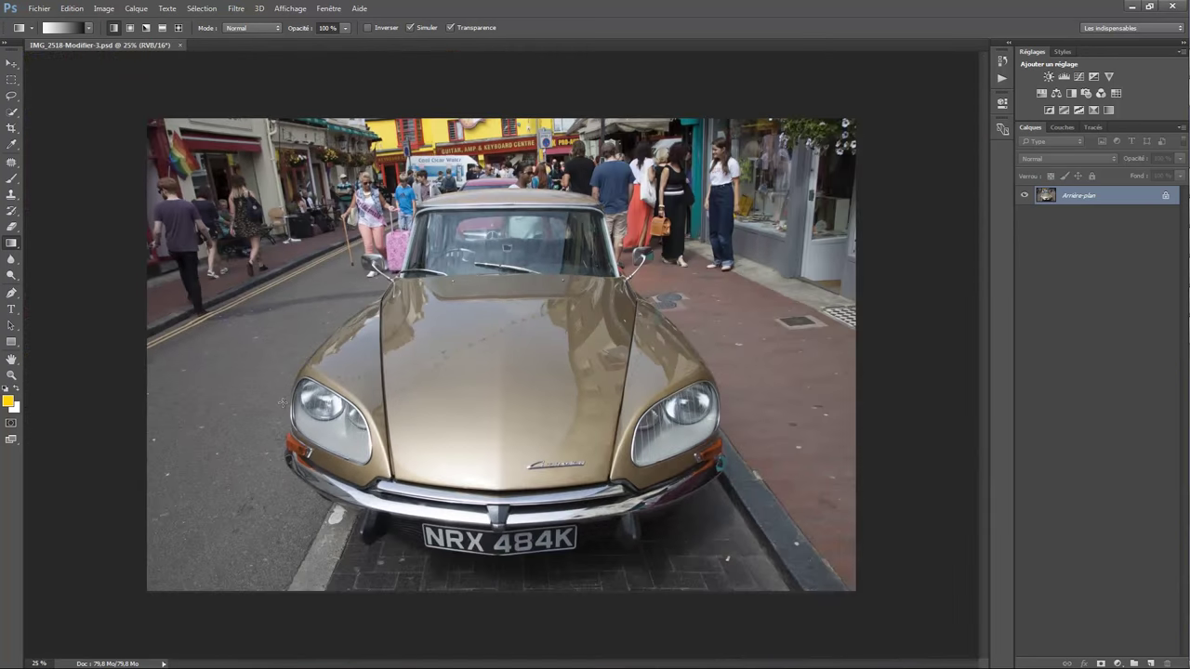
# Step: Make Outil Sélection rapide the active tool and check its 143 px brush settings
pyautogui.click(11, 111)
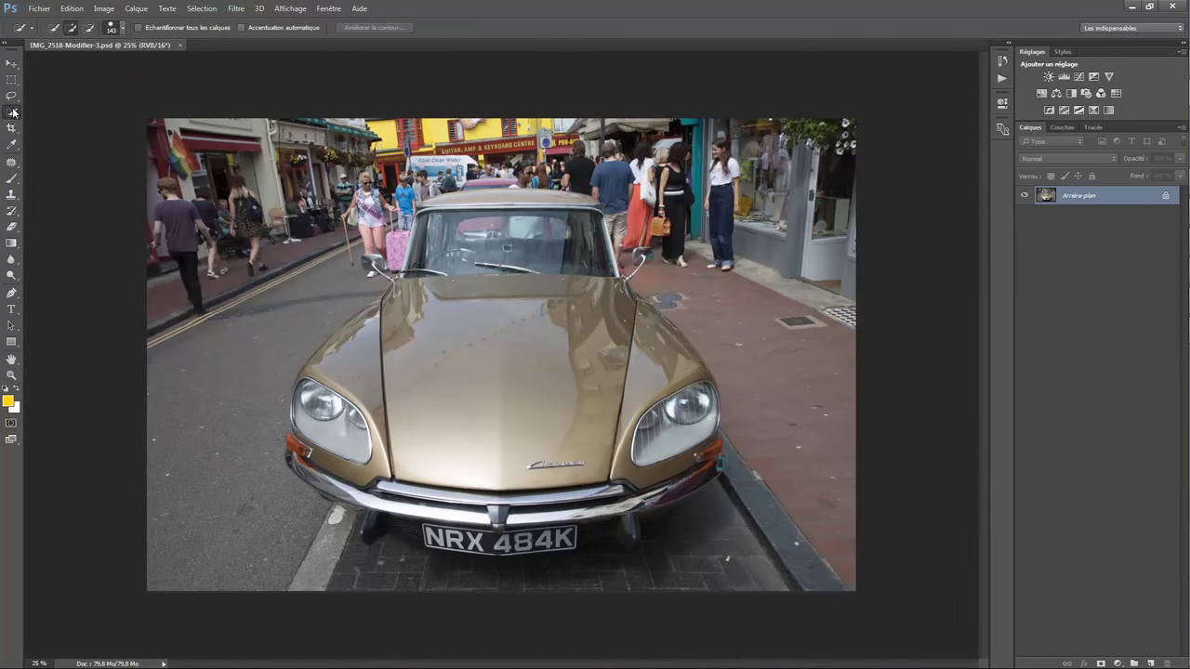
pyautogui.rightClick(13, 113)
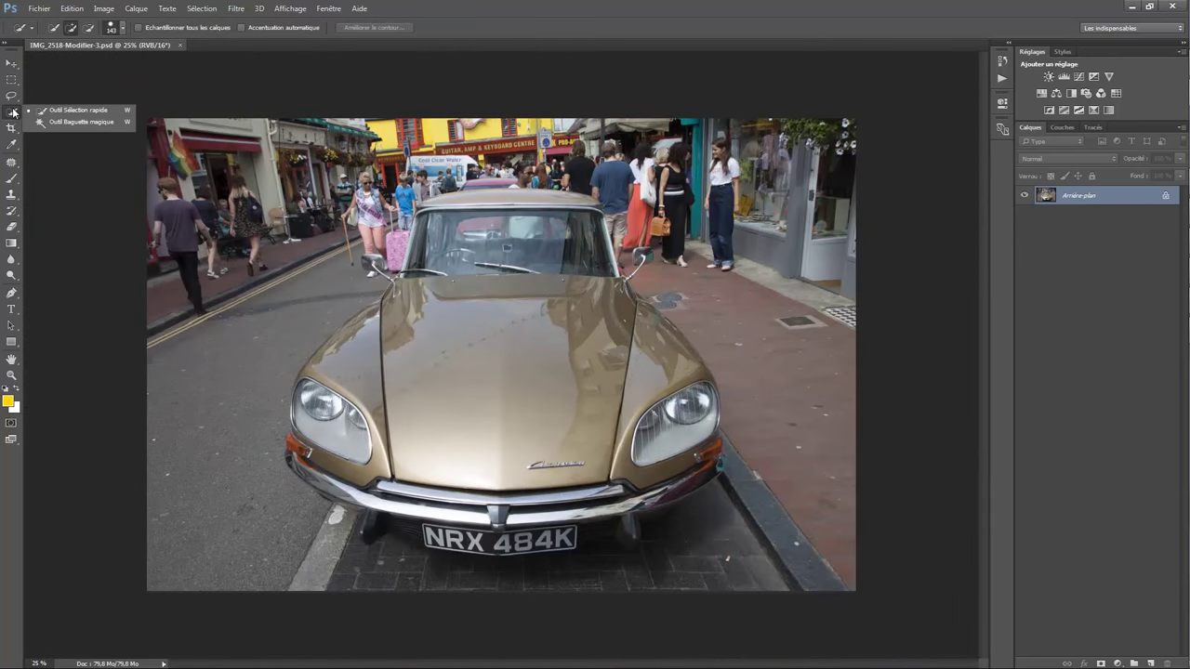
pyautogui.click(59, 111)
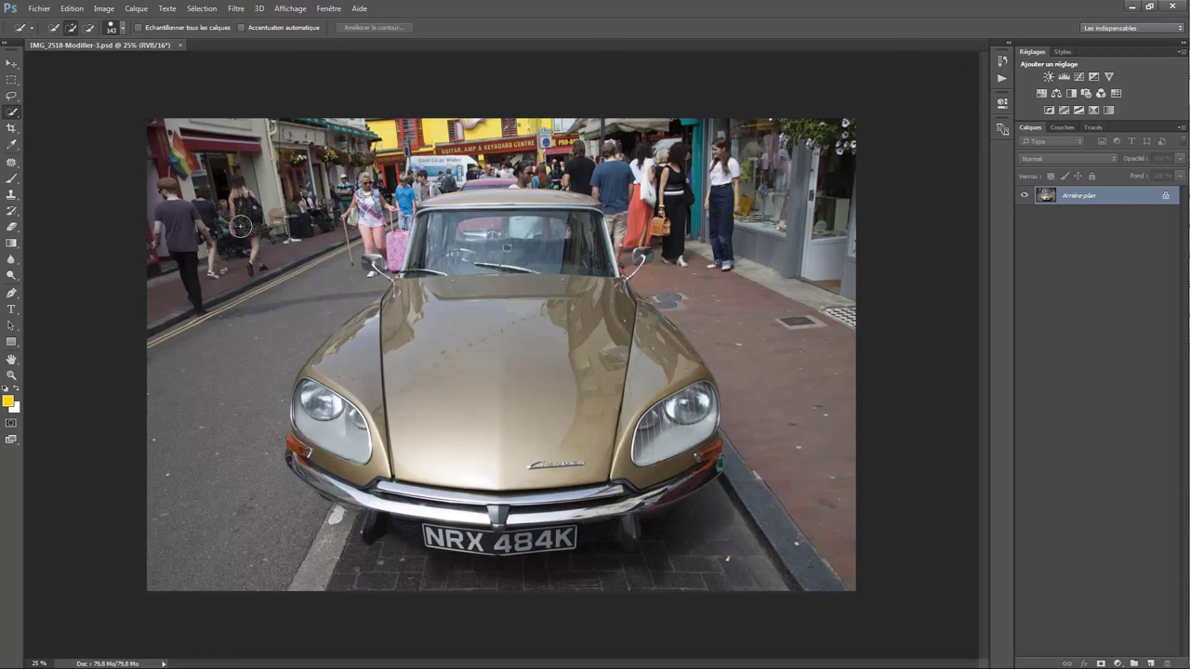
pyautogui.rightClick(11, 113)
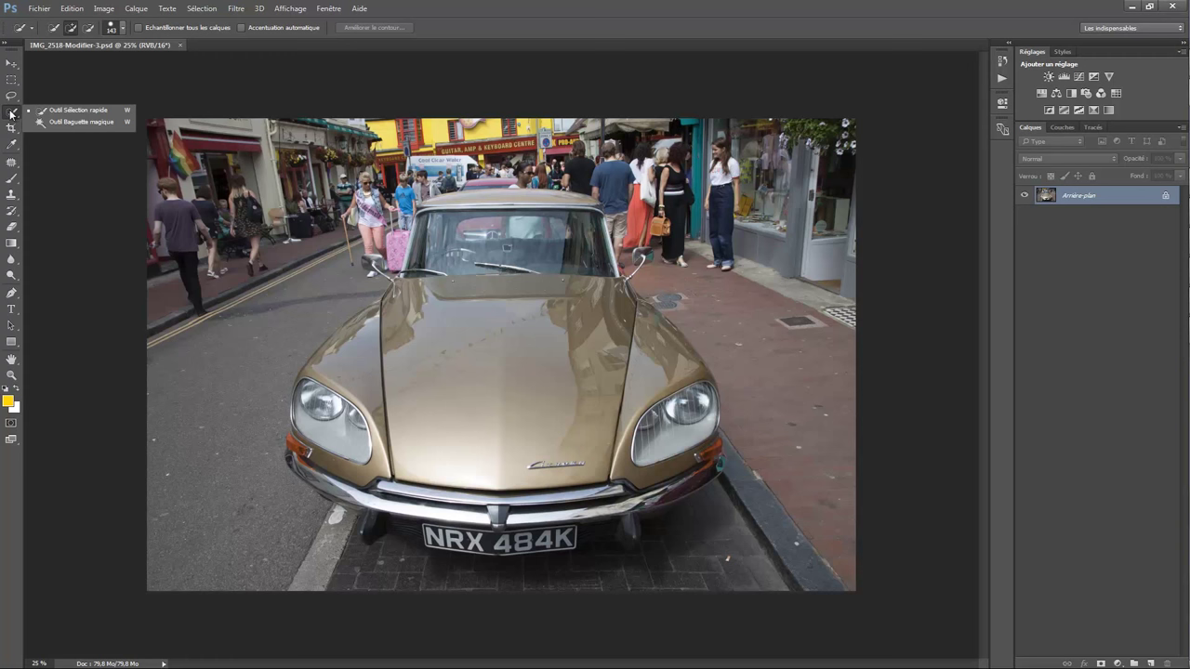
pyautogui.click(12, 130)
pyautogui.click(12, 146)
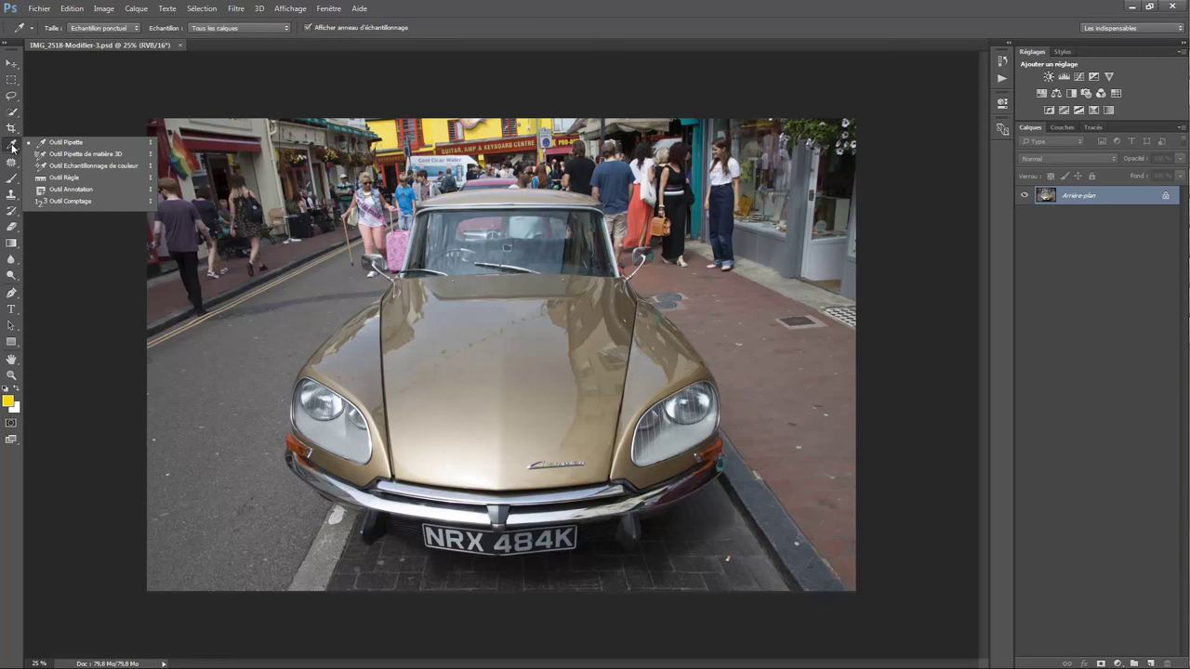
pyautogui.rightClick(11, 113)
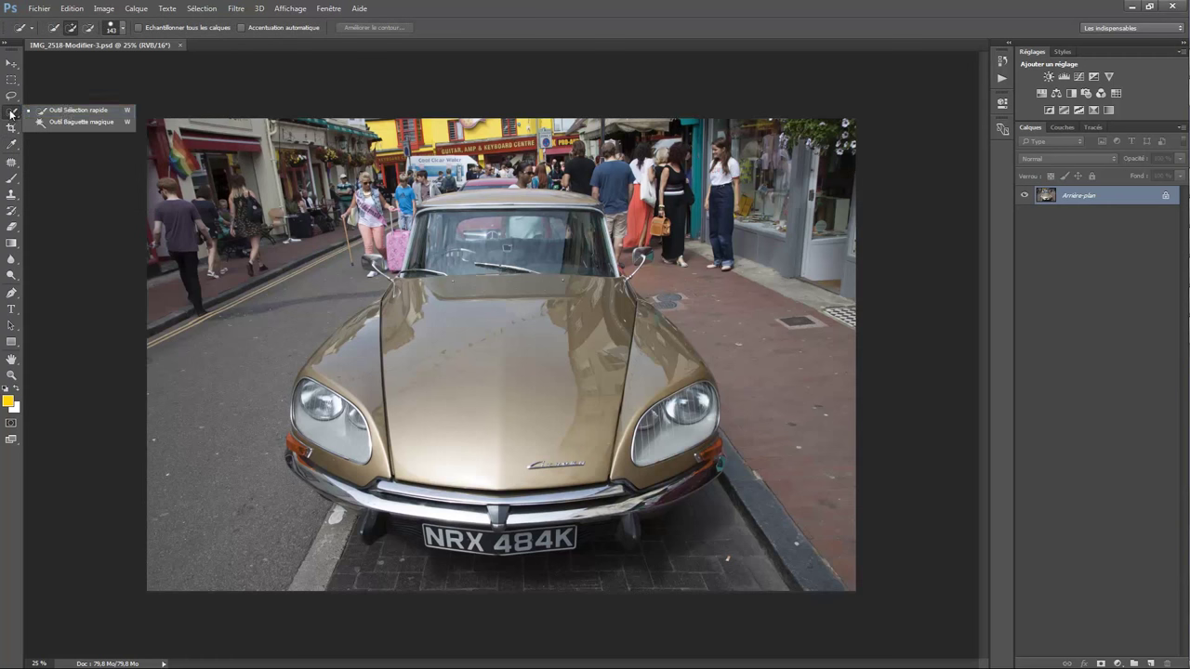
pyautogui.click(64, 111)
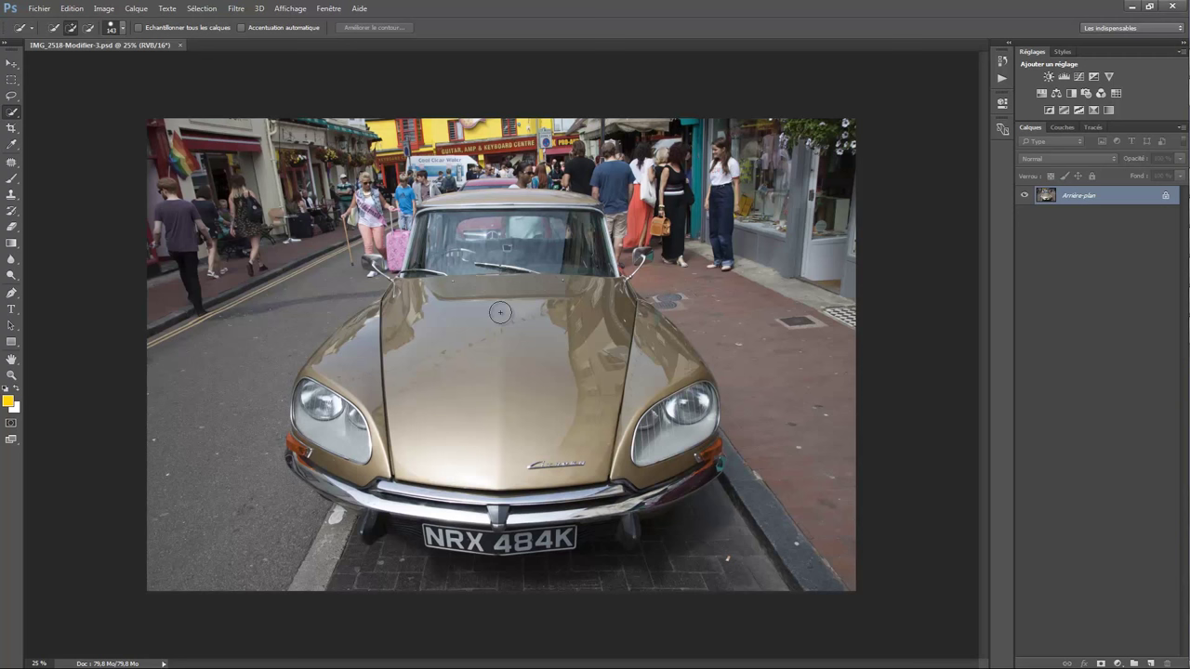
pyautogui.click(123, 34)
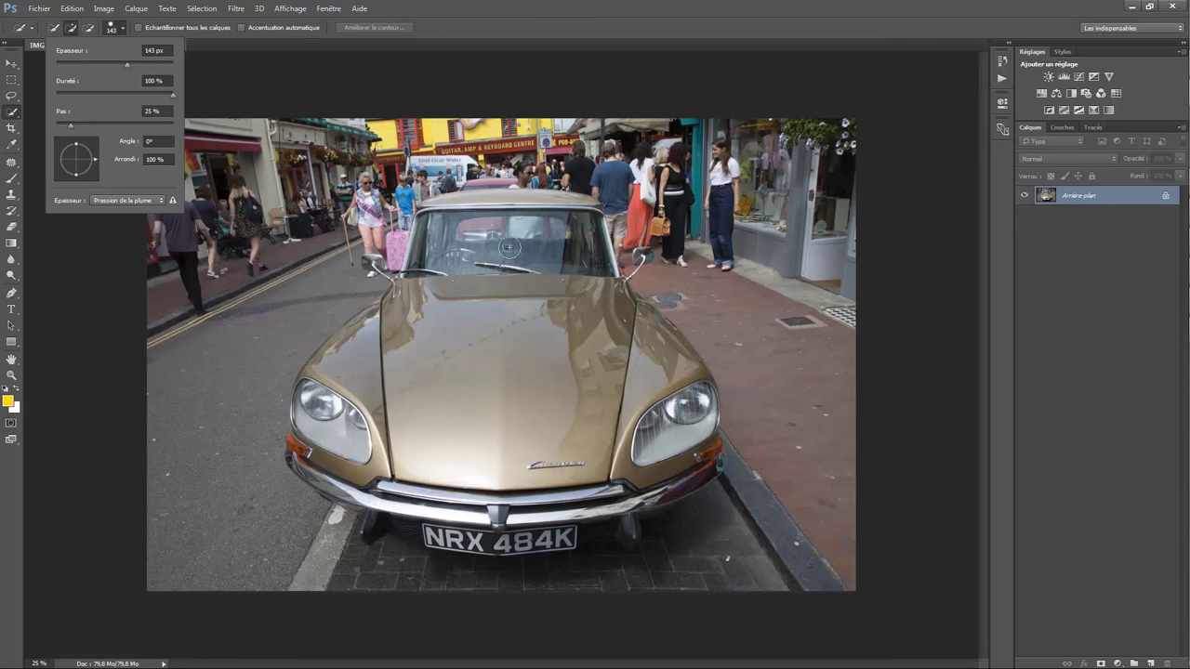
# Step: Paint a quick selection over the windscreen, hood and right front fender
pyautogui.moveTo(509, 247)
pyautogui.mouseDown()
pyautogui.moveTo(587, 247)
pyautogui.moveTo(532, 205)
pyautogui.mouseUp()
pyautogui.moveTo(459, 215); pyautogui.dragTo(344, 353)
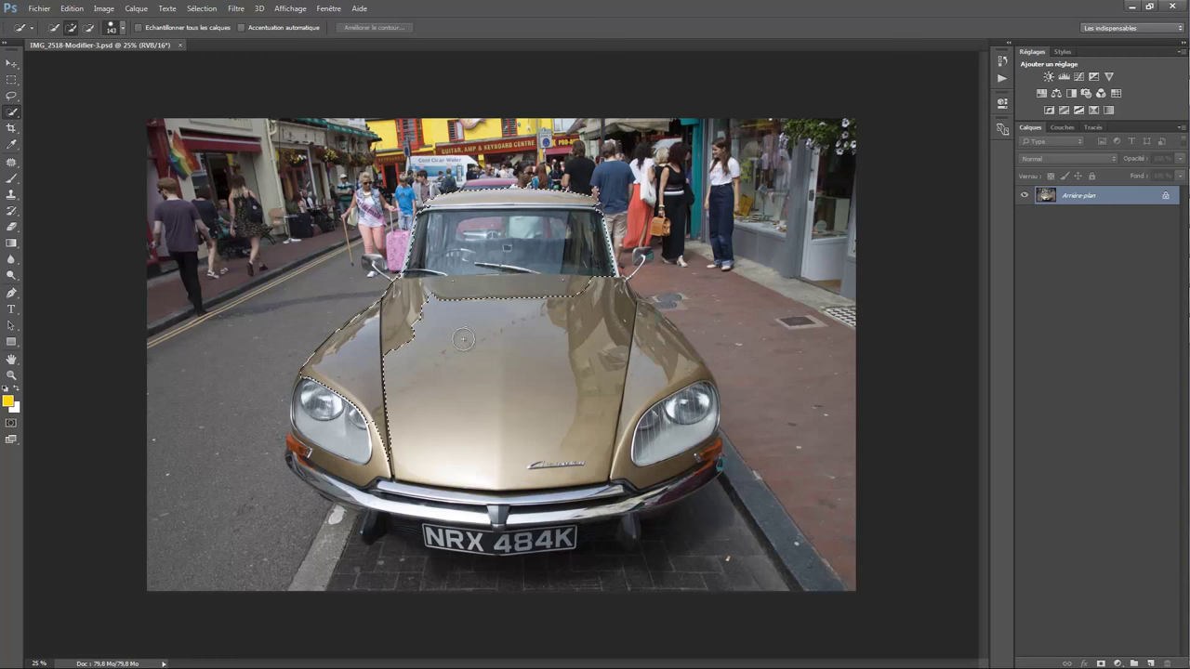
pyautogui.moveTo(463, 339); pyautogui.dragTo(550, 316)
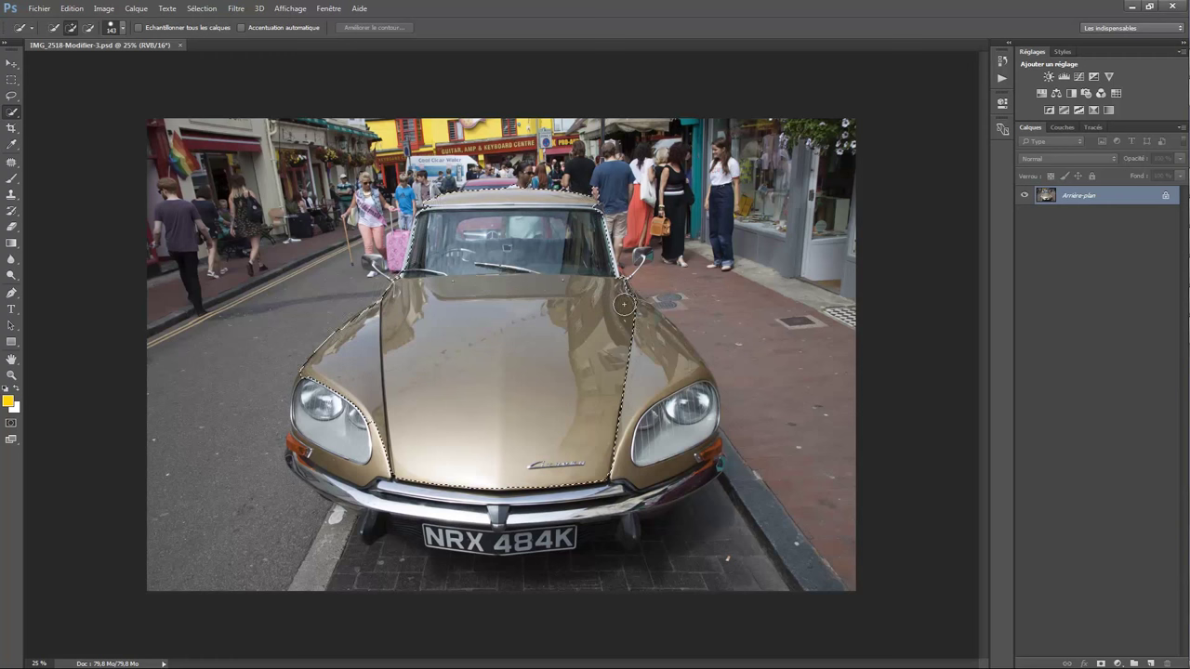
pyautogui.moveTo(637, 306)
pyautogui.mouseDown()
pyautogui.moveTo(661, 345)
pyautogui.moveTo(648, 374)
pyautogui.mouseUp()
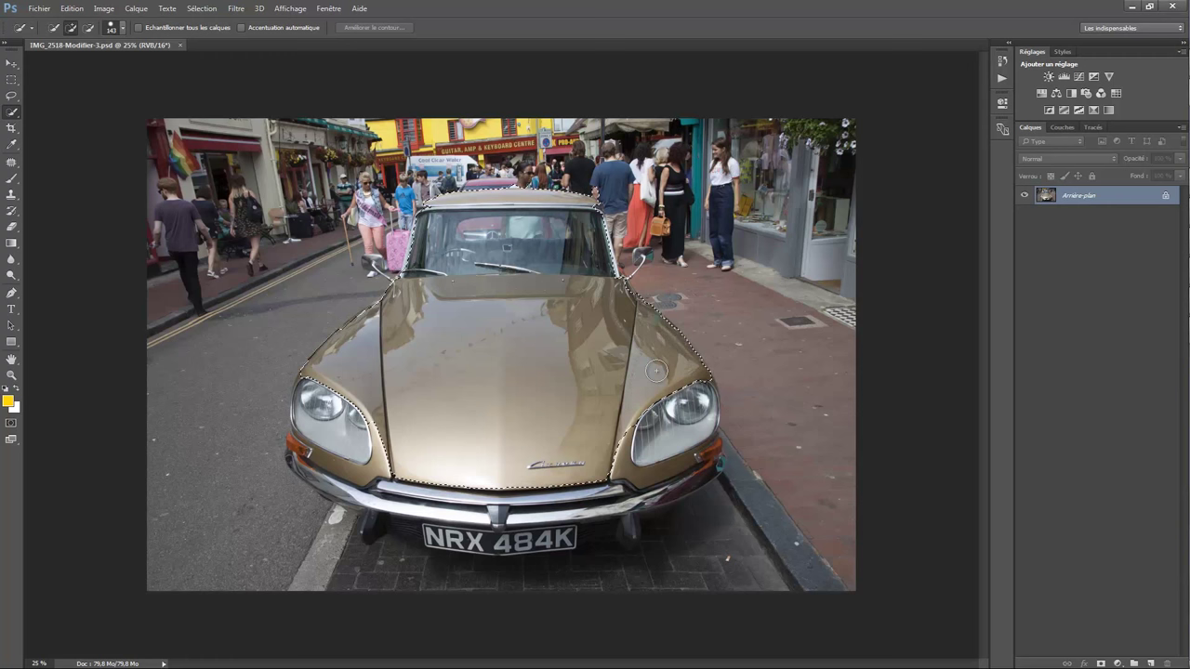
pyautogui.moveTo(626, 391); pyautogui.dragTo(655, 372)
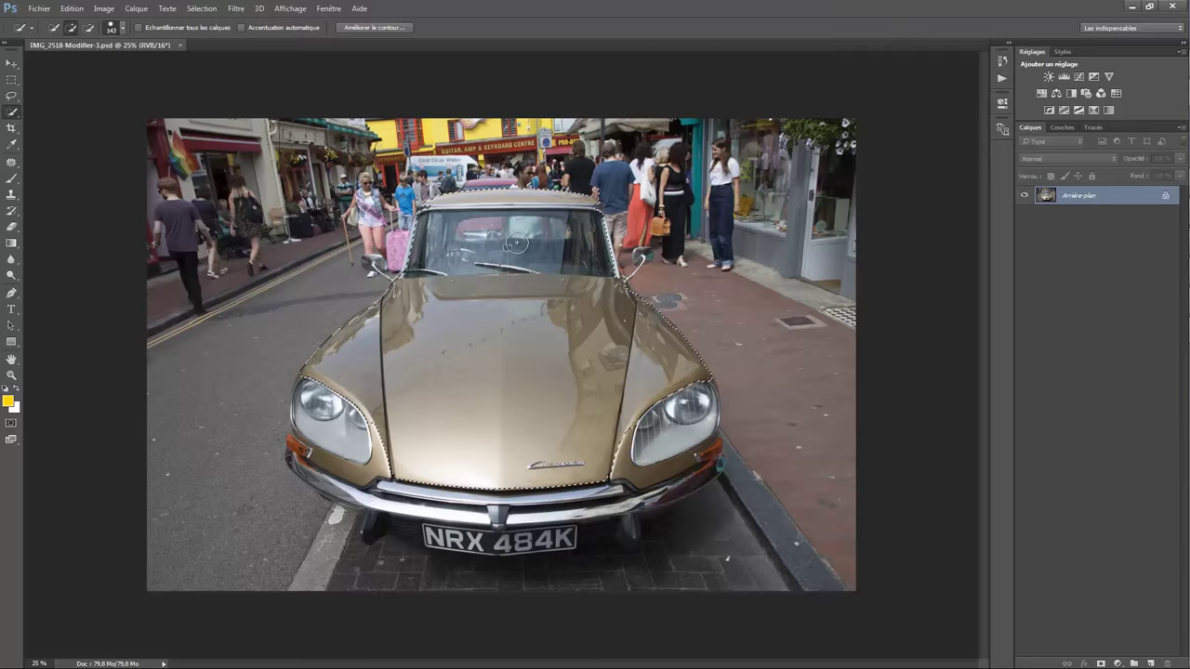
# Step: Zoom in on the fender and shrink the Quick Selection brush to about 29 px
pyautogui.hotkey('ctrl', '+')
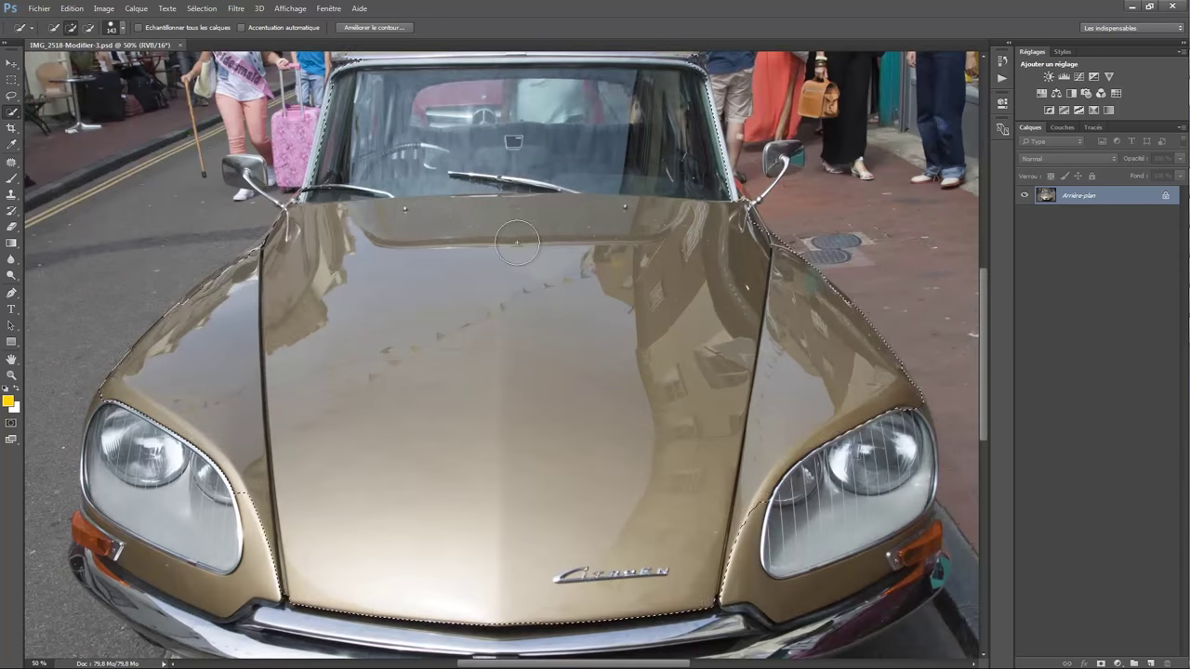
pyautogui.moveTo(668, 666); pyautogui.dragTo(715, 666)
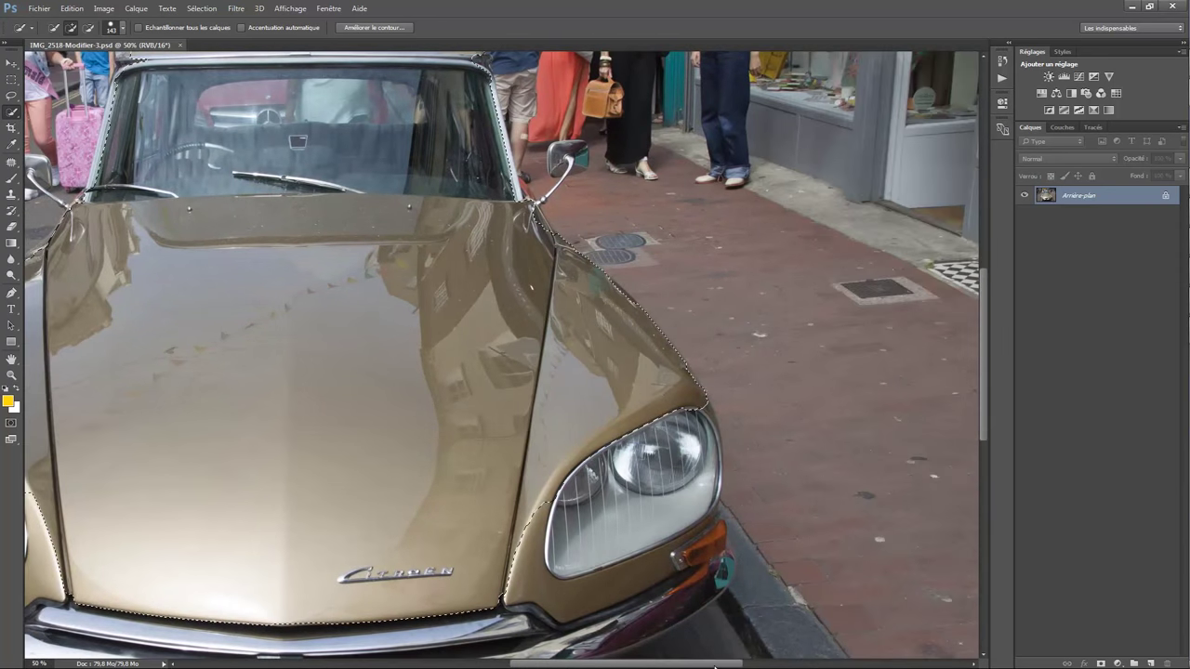
pyautogui.hotkey('ctrl', '+')
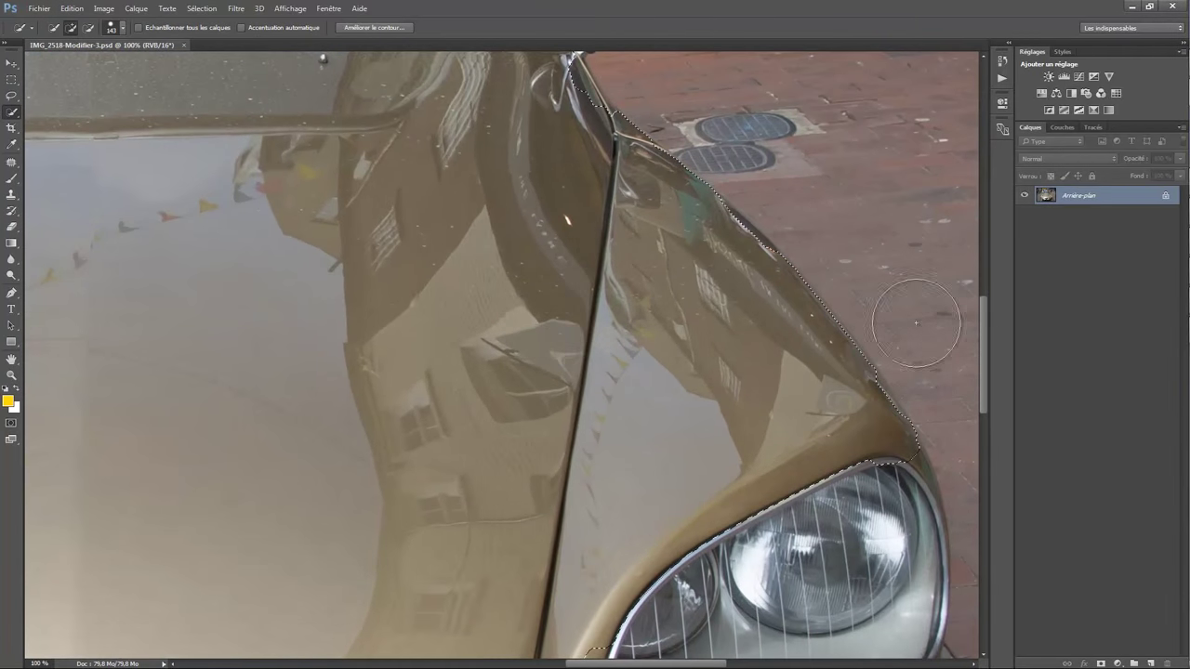
pyautogui.click(122, 27)
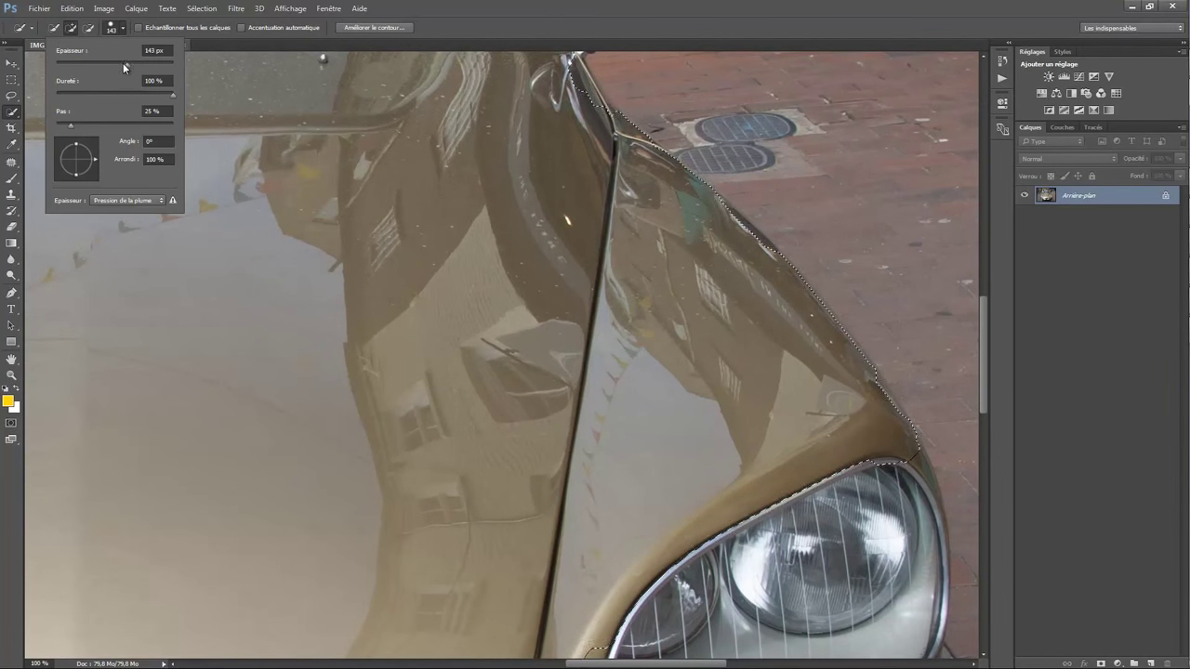
pyautogui.moveTo(124, 64); pyautogui.dragTo(72, 65)
pyautogui.press('Return')
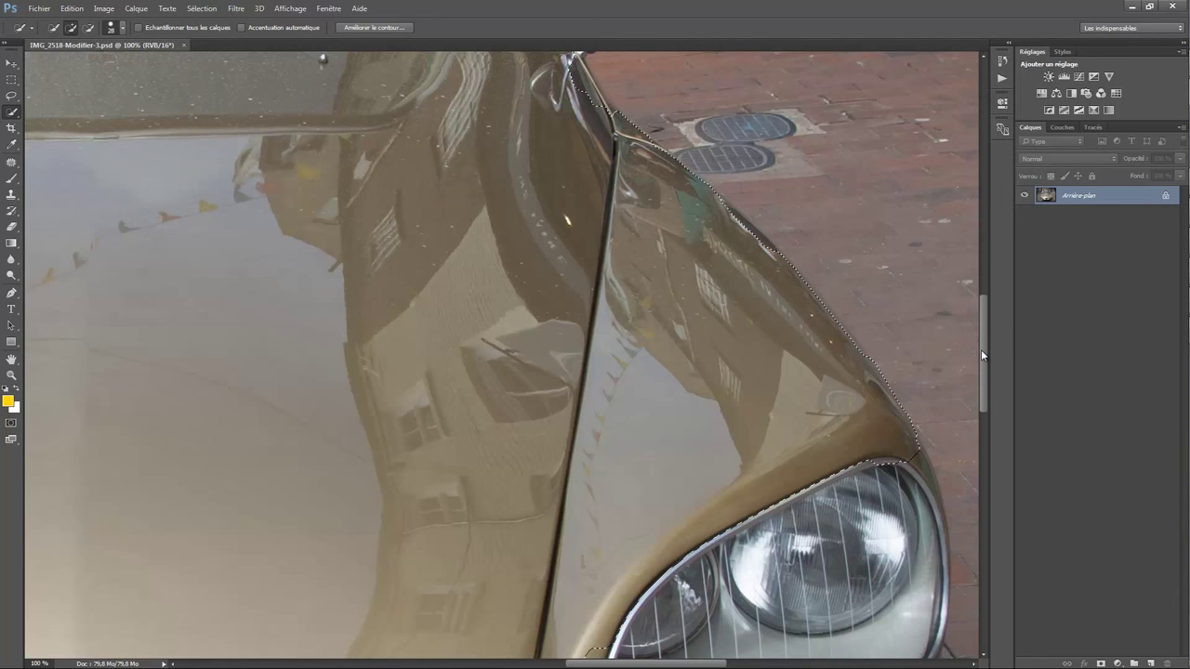
# Step: Extend the selection along the fender edge to the mirror base and windscreen pillar
pyautogui.scroll(2, 981, 349)
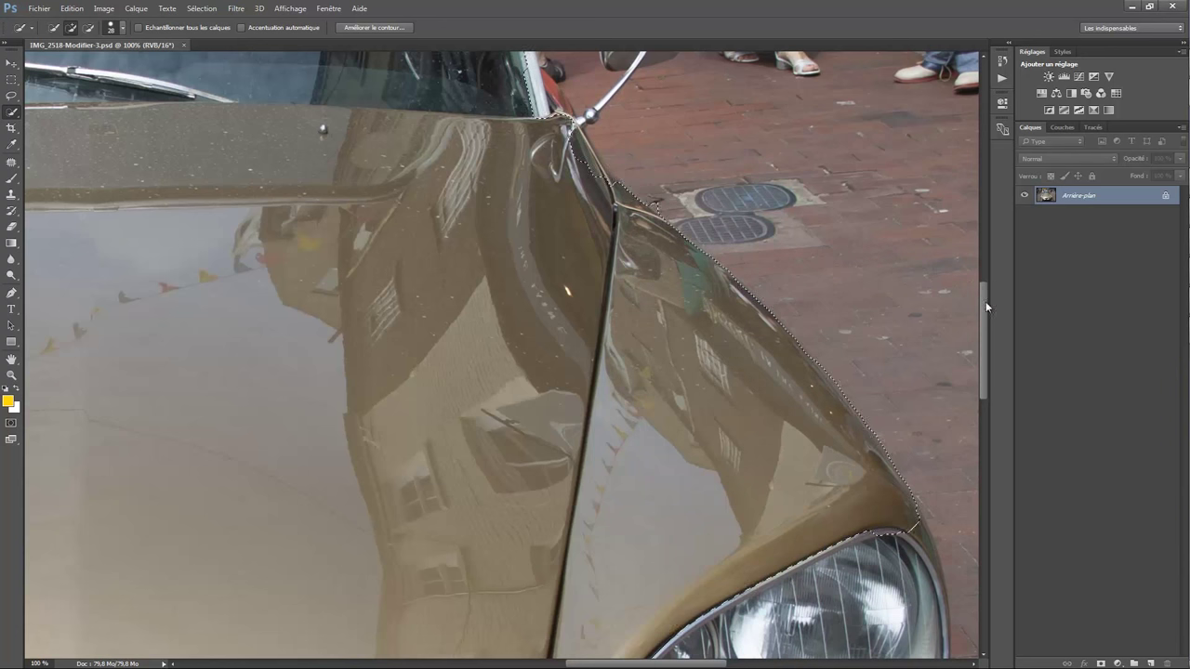
pyautogui.moveTo(983, 304); pyautogui.dragTo(982, 289)
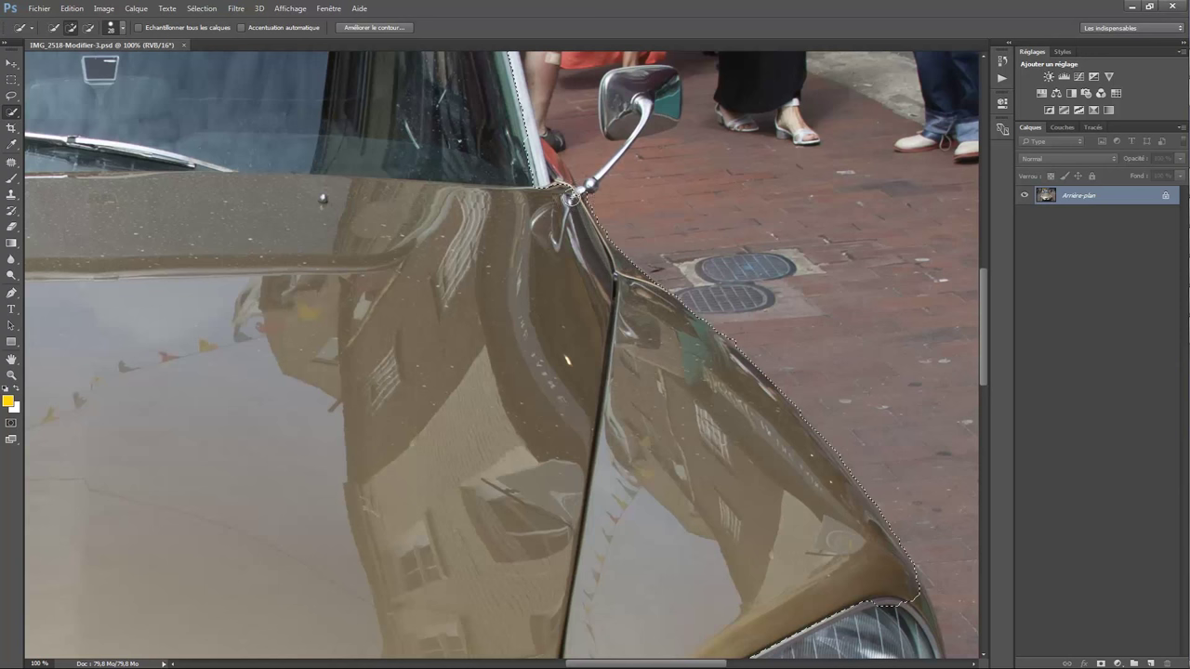
pyautogui.moveTo(570, 197); pyautogui.dragTo(530, 147)
pyautogui.moveTo(981, 312); pyautogui.dragTo(980, 279)
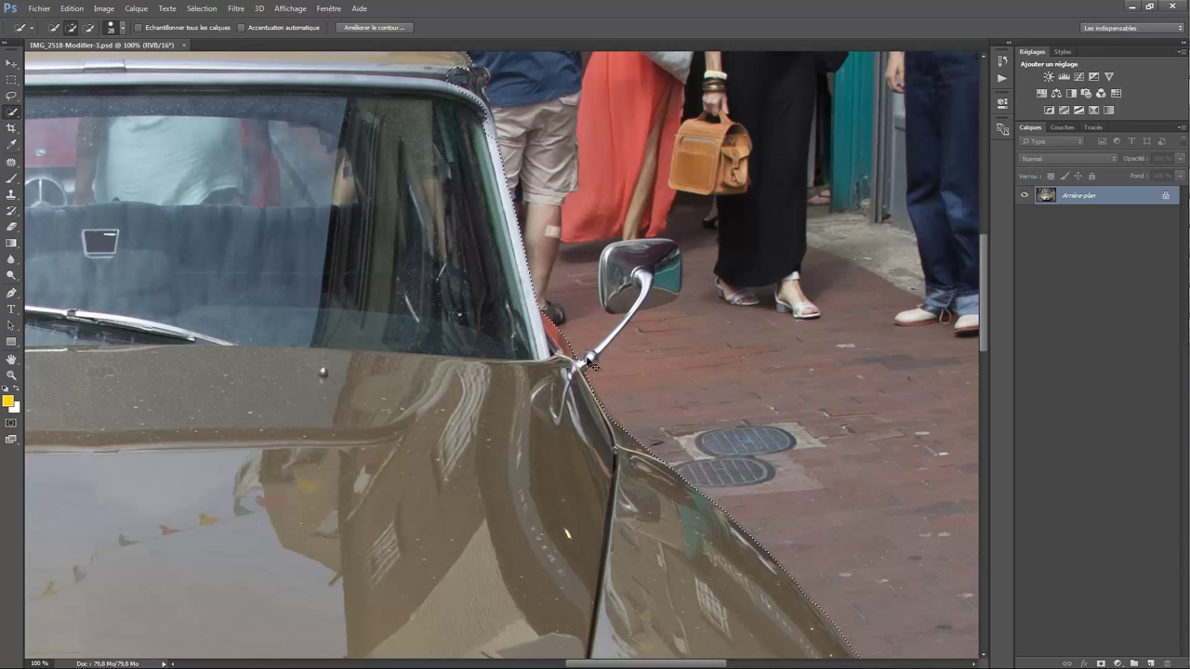
pyautogui.hotkey('ctrl', '+')
pyautogui.hotkey('ctrl', '+')
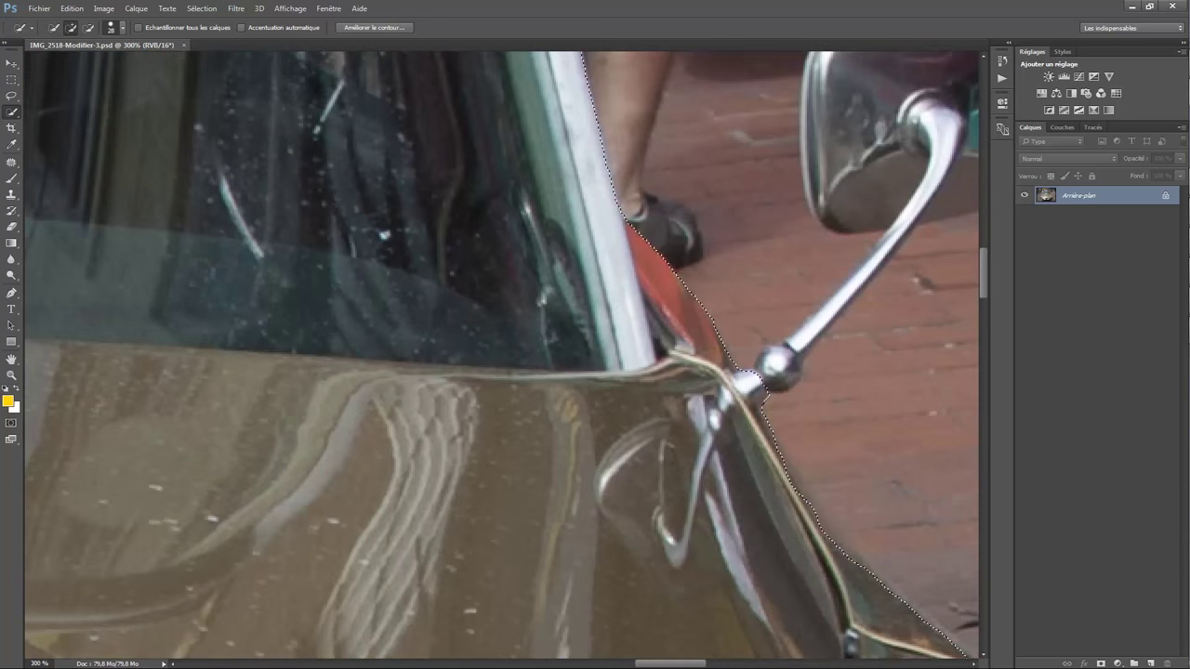
# Step: With a 12 px brush, add the mirror arm and mirror head to the selection
pyautogui.moveTo(662, 664); pyautogui.dragTo(682, 664)
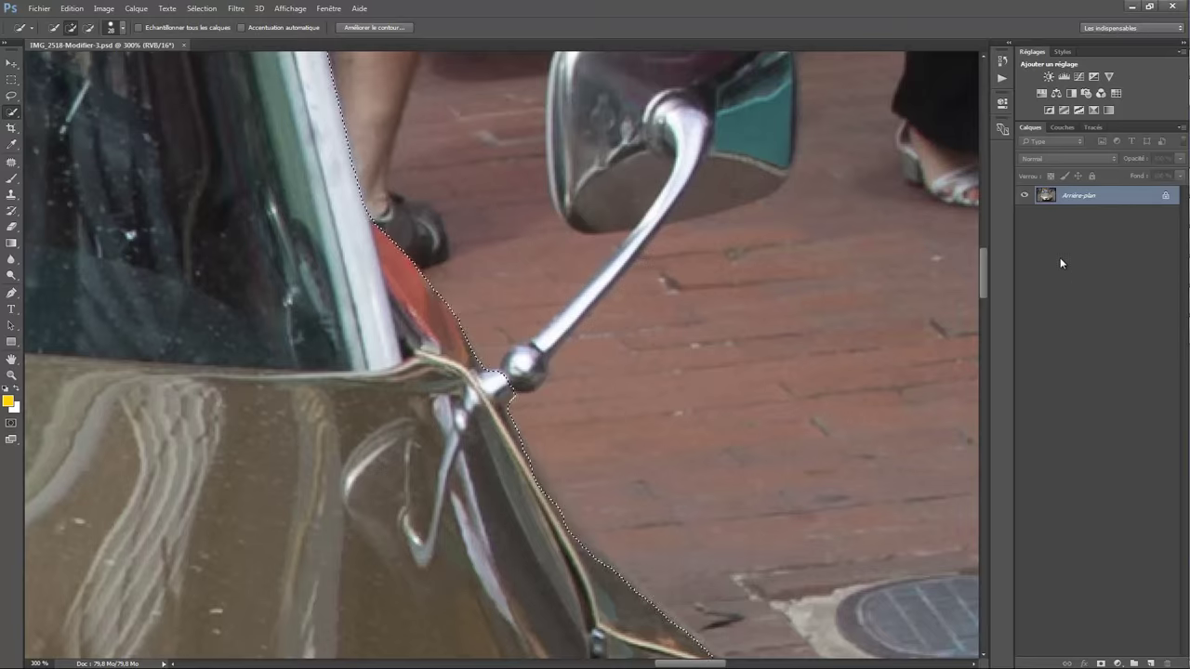
pyautogui.moveTo(985, 270); pyautogui.dragTo(984, 262)
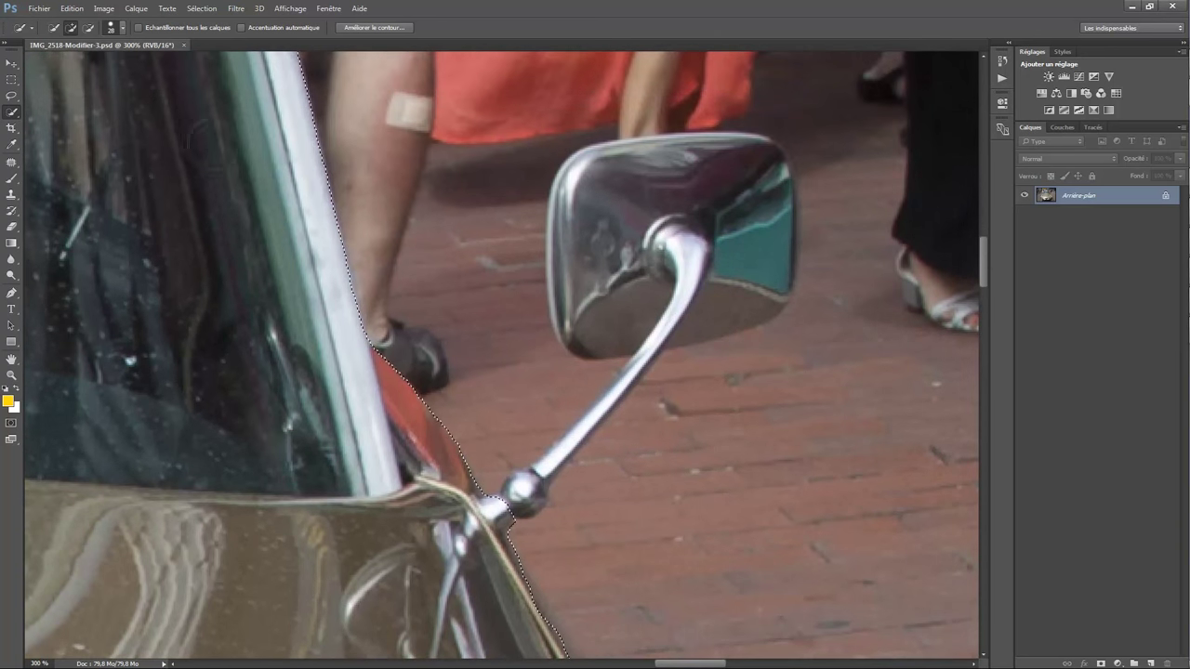
pyautogui.click(123, 31)
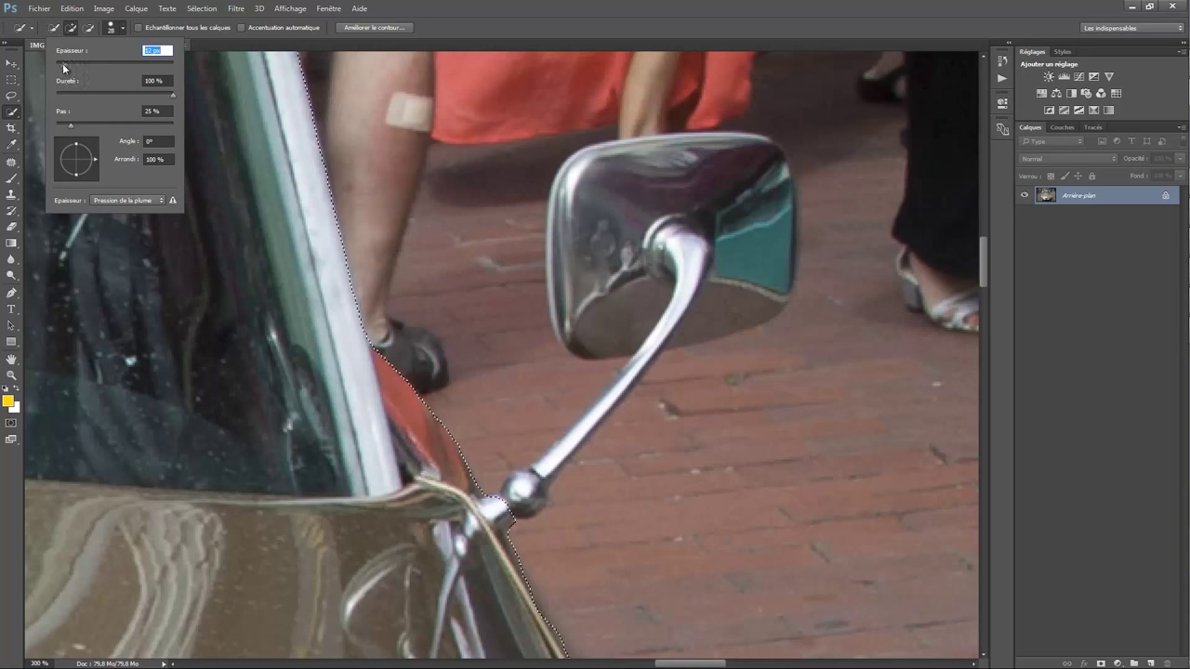
pyautogui.click(517, 493)
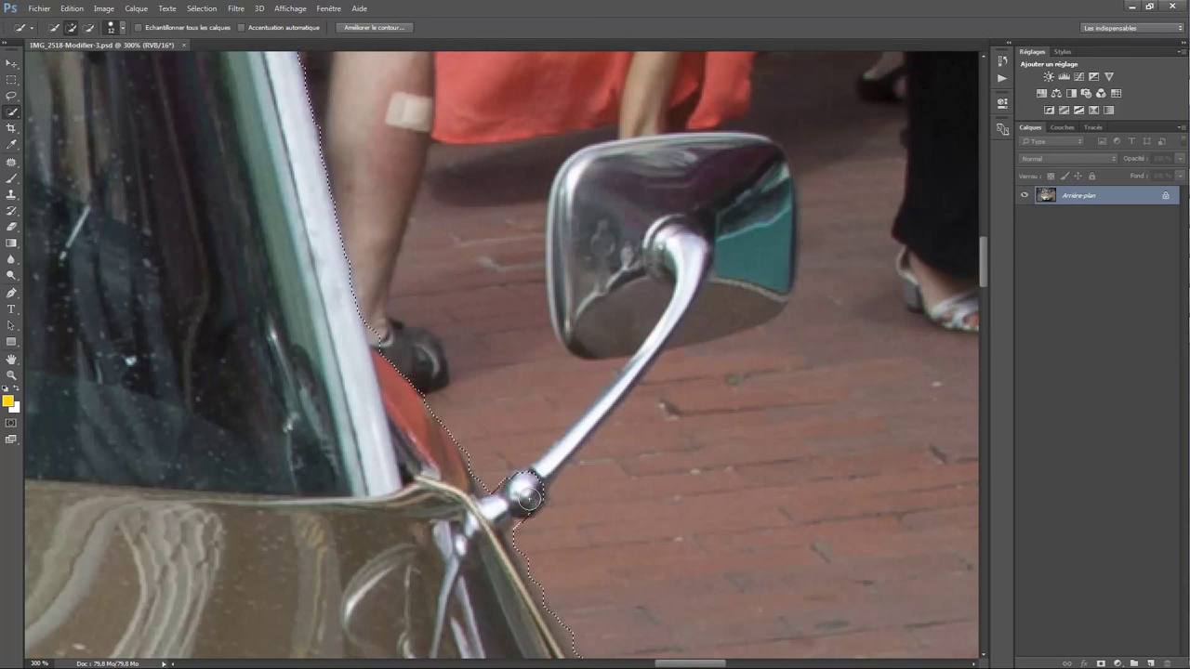
pyautogui.moveTo(526, 499)
pyautogui.mouseDown()
pyautogui.moveTo(610, 398)
pyautogui.moveTo(771, 279)
pyautogui.moveTo(772, 177)
pyautogui.moveTo(748, 150)
pyautogui.moveTo(684, 154)
pyautogui.moveTo(616, 238)
pyautogui.moveTo(660, 153)
pyautogui.moveTo(731, 146)
pyautogui.moveTo(765, 165)
pyautogui.moveTo(765, 154)
pyautogui.moveTo(768, 207)
pyautogui.moveTo(781, 174)
pyautogui.mouseUp()
pyautogui.moveTo(751, 216)
pyautogui.mouseDown()
pyautogui.moveTo(775, 295)
pyautogui.moveTo(807, 274)
pyautogui.mouseUp()
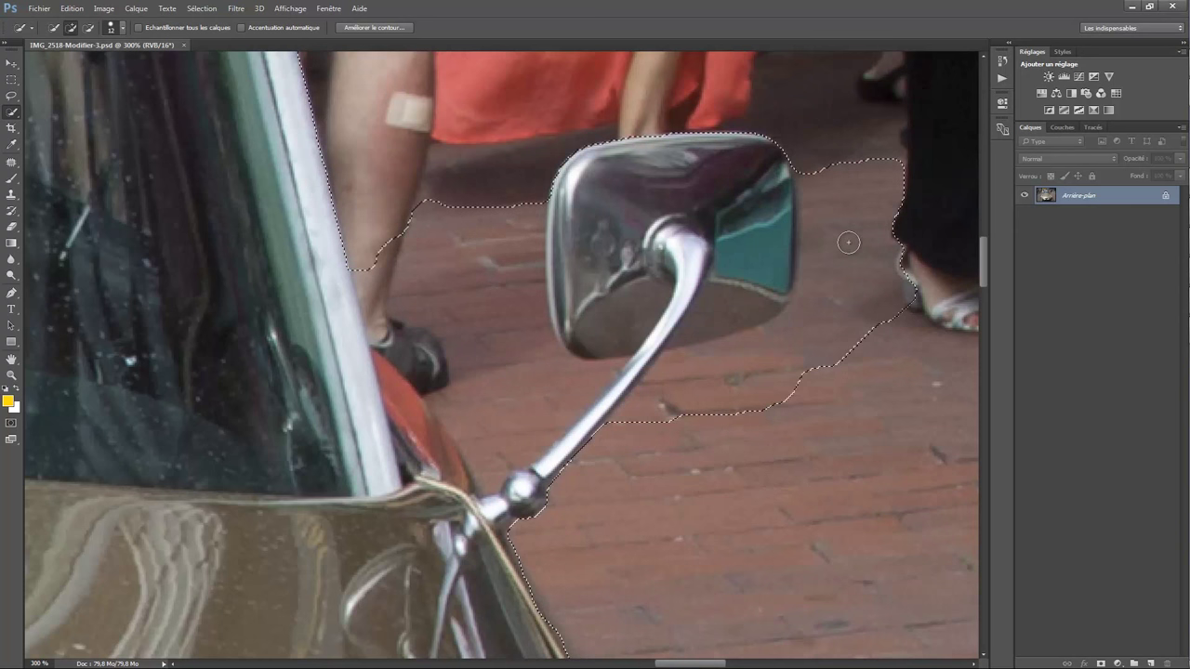
# Step: Subtract stray pavement and trouser patches around the mirror and fill its lower edge
pyautogui.moveTo(807, 274)
pyautogui.mouseDown()
pyautogui.moveTo(817, 196)
pyautogui.moveTo(805, 306)
pyautogui.mouseUp()
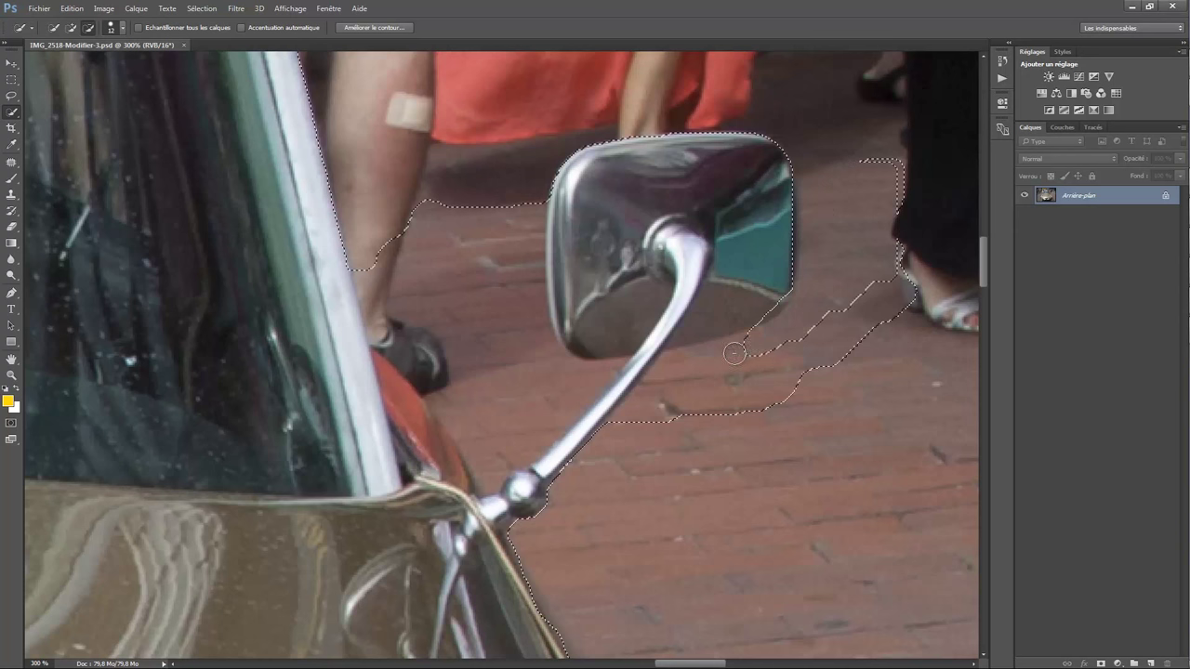
pyautogui.moveTo(734, 353); pyautogui.dragTo(634, 414)
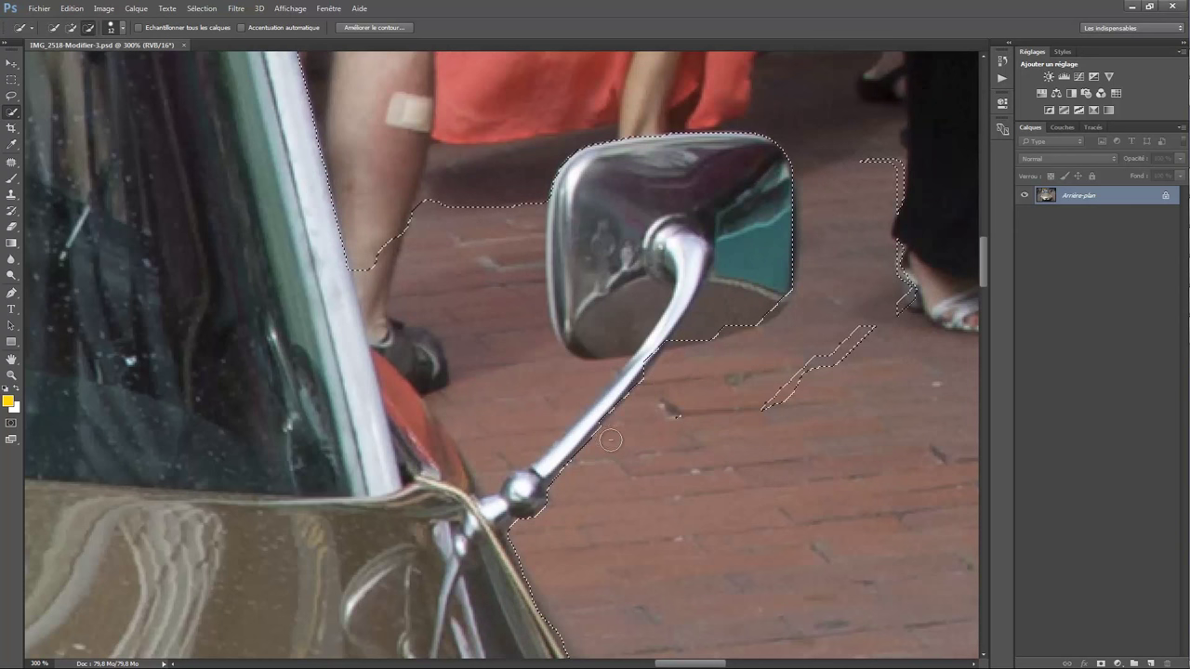
pyautogui.moveTo(780, 384); pyautogui.dragTo(817, 371)
pyautogui.moveTo(889, 283); pyautogui.dragTo(897, 186)
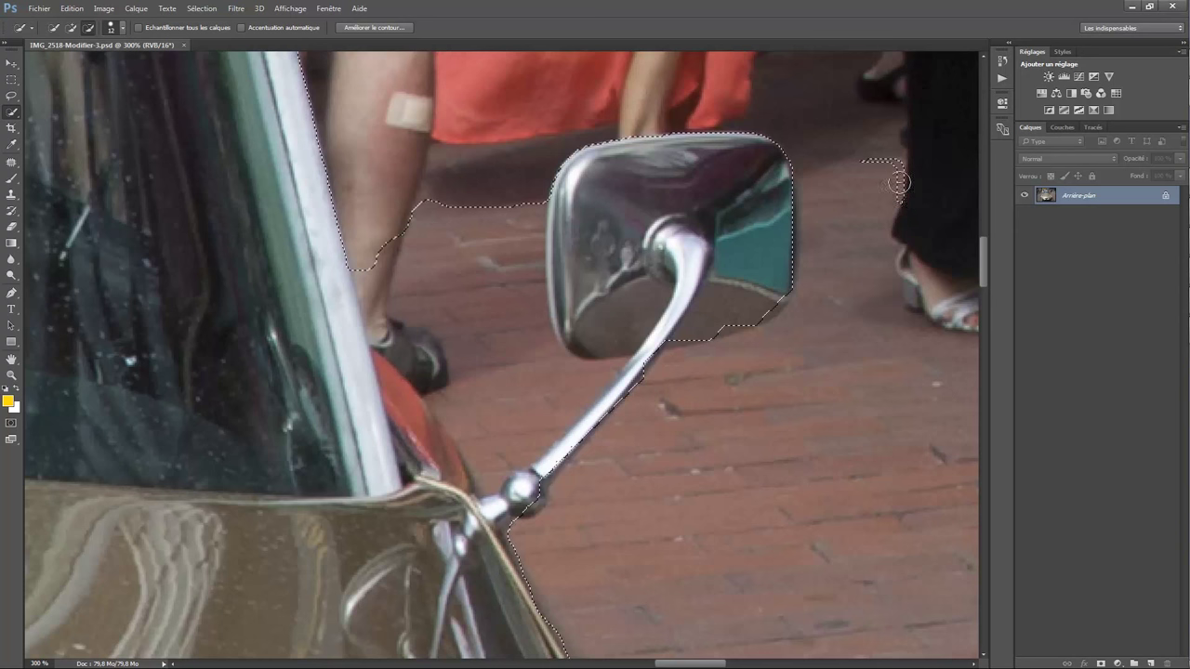
pyautogui.click(758, 275)
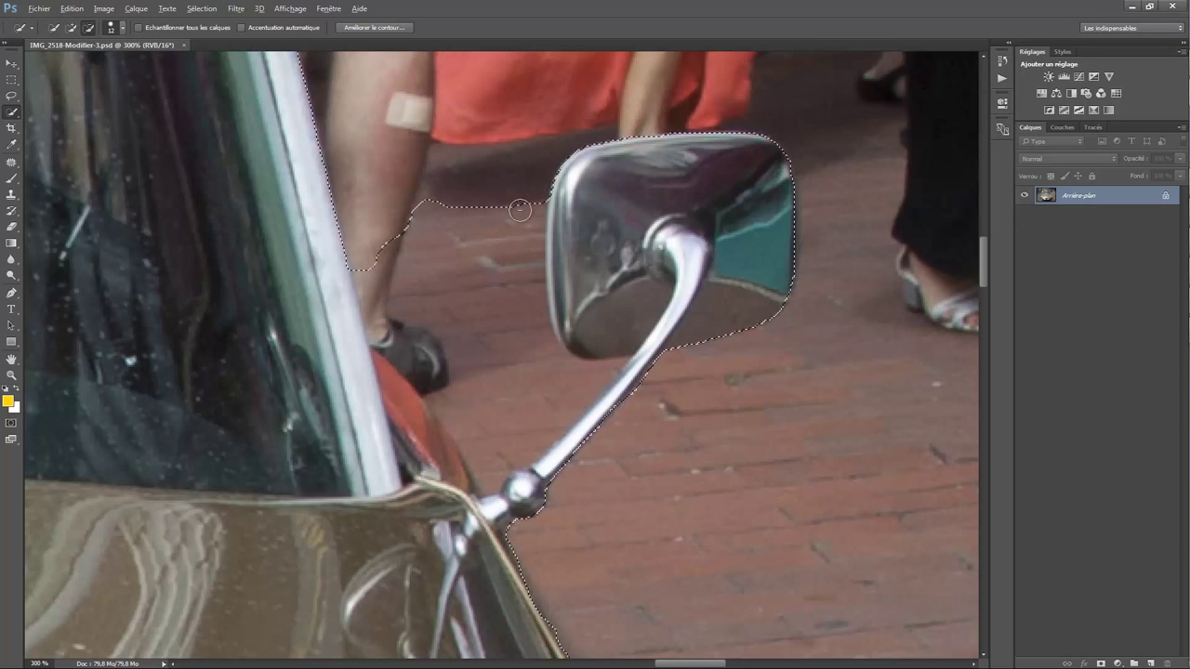
pyautogui.moveTo(518, 200)
pyautogui.mouseDown()
pyautogui.moveTo(535, 349)
pyautogui.moveTo(565, 379)
pyautogui.moveTo(526, 415)
pyautogui.moveTo(433, 308)
pyautogui.moveTo(372, 270)
pyautogui.moveTo(367, 295)
pyautogui.mouseUp()
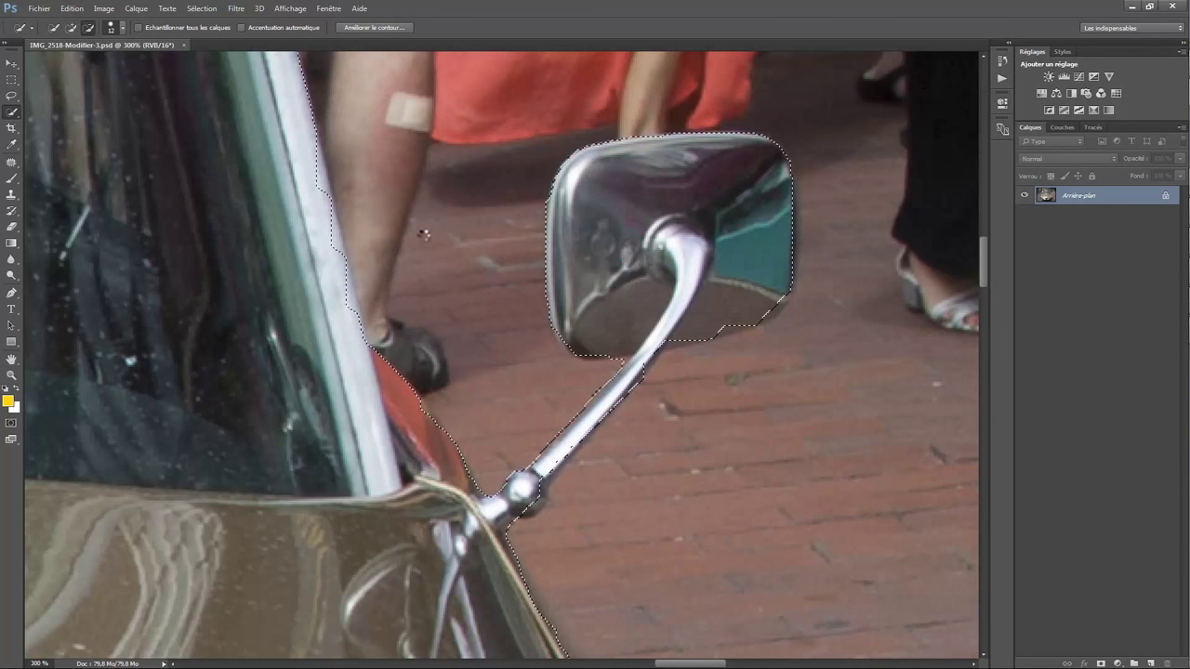
pyautogui.moveTo(409, 386); pyautogui.dragTo(368, 304)
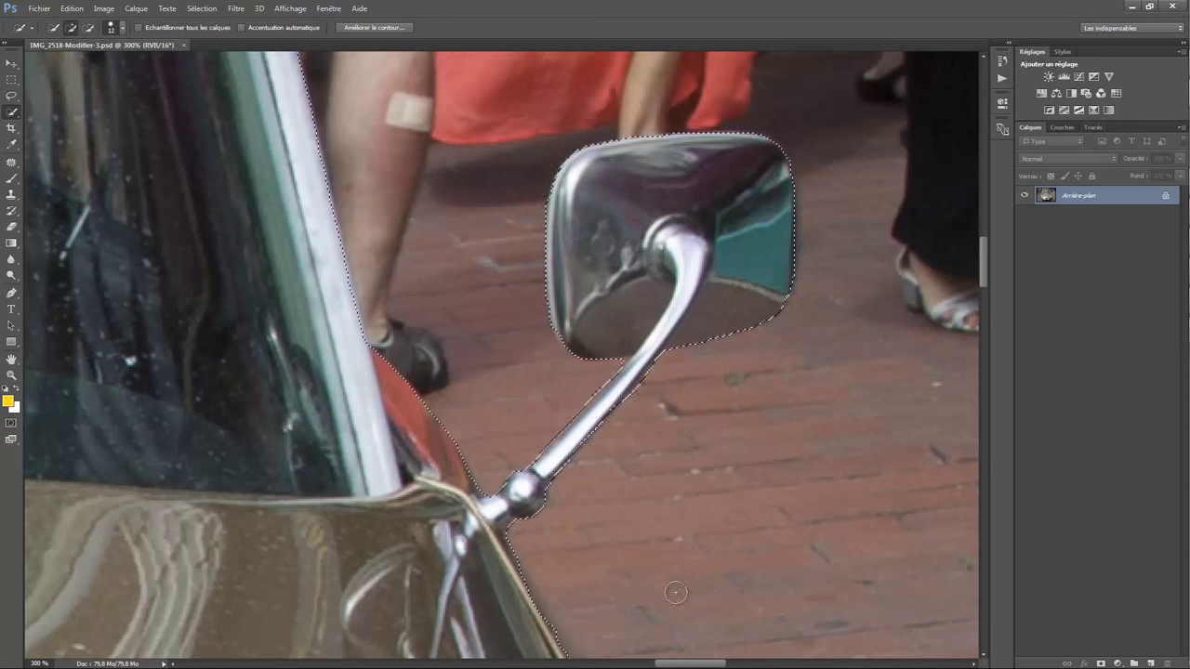
pyautogui.moveTo(683, 664); pyautogui.dragTo(651, 663)
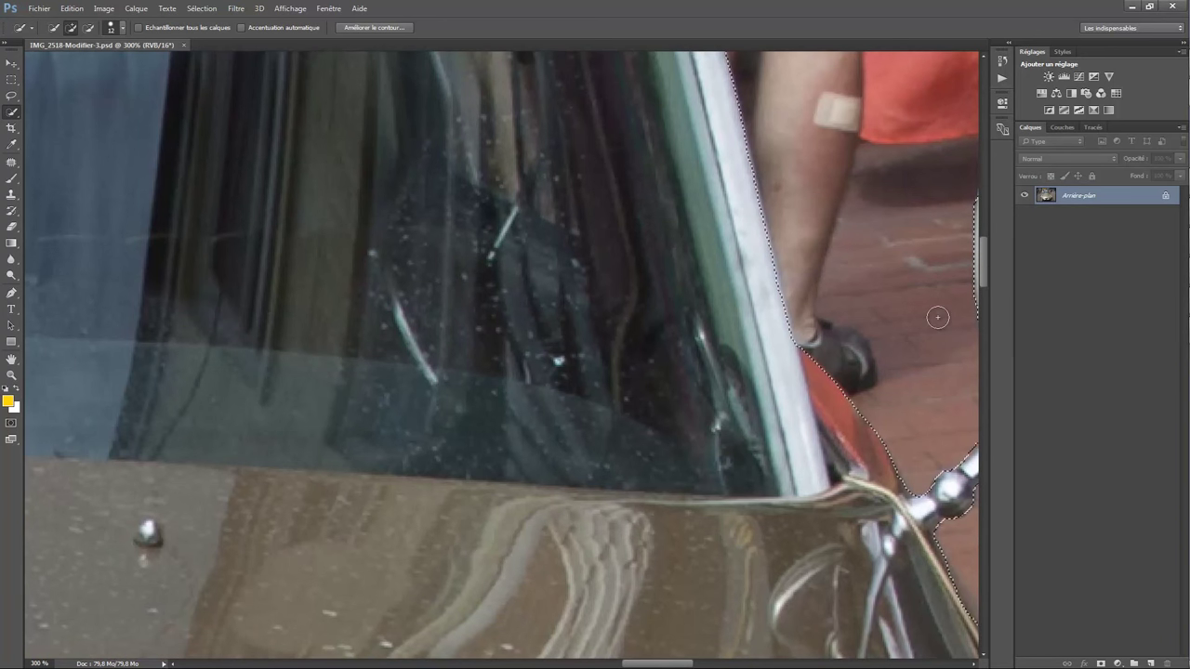
# Step: Tighten the windscreen pillar edge, removing the dark pillar area and the man's shorts
pyautogui.moveTo(984, 266); pyautogui.dragTo(982, 218)
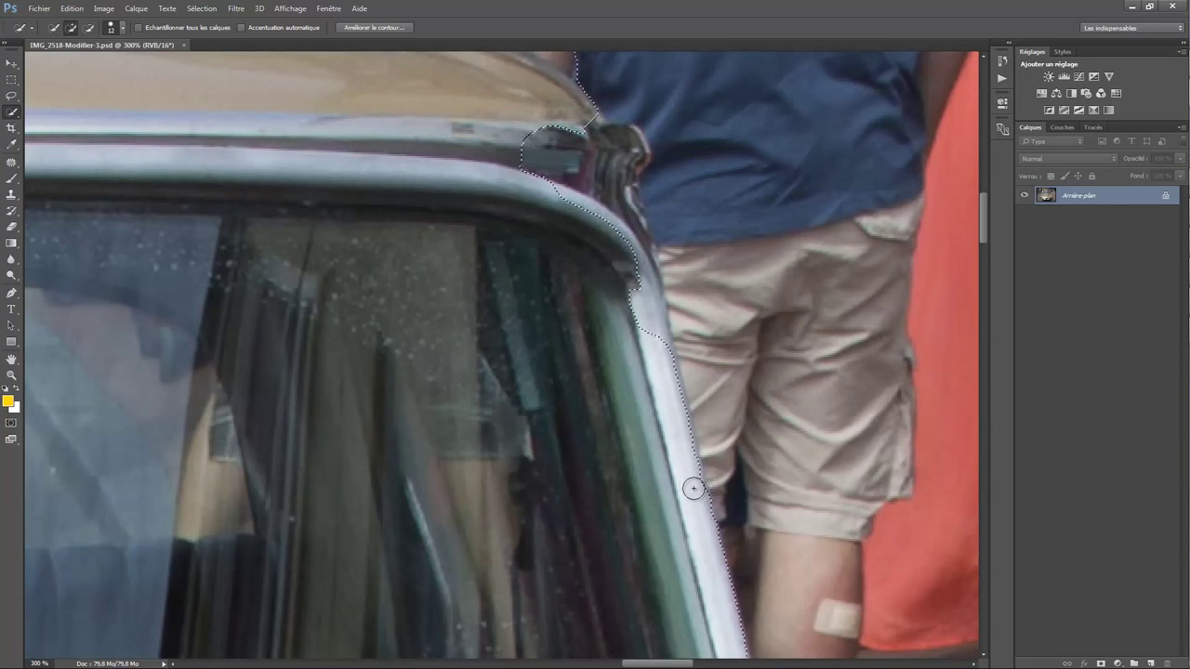
pyautogui.moveTo(685, 467); pyautogui.dragTo(666, 364)
pyautogui.moveTo(646, 284)
pyautogui.mouseDown()
pyautogui.moveTo(595, 212)
pyautogui.moveTo(632, 197)
pyautogui.mouseUp()
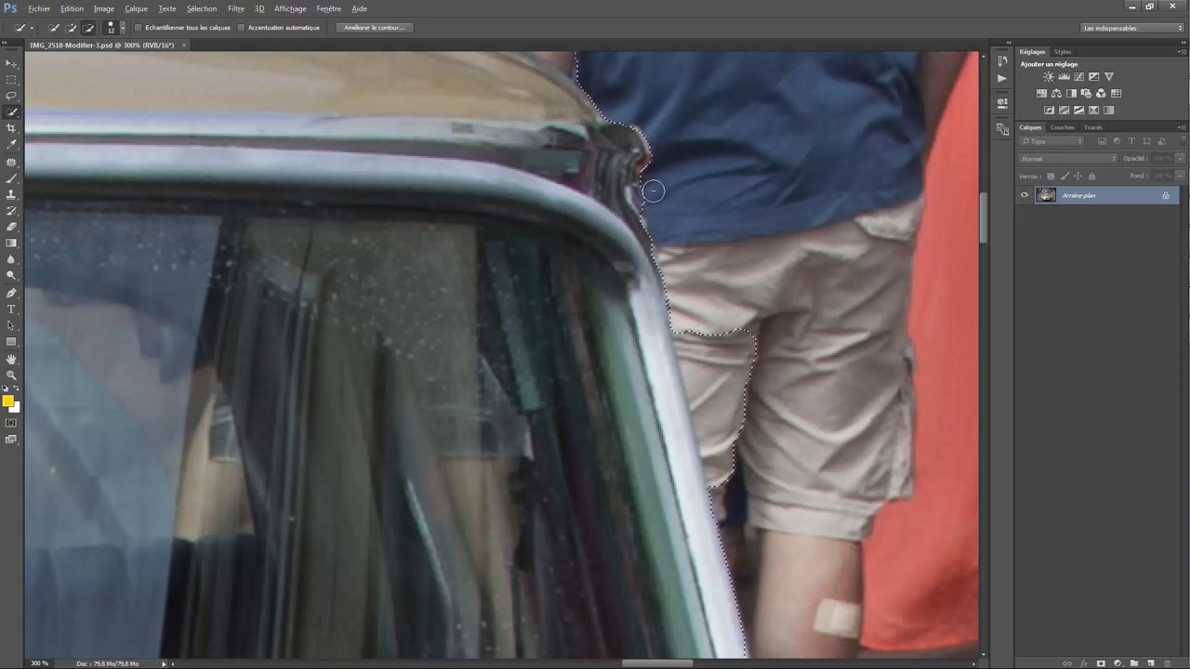
pyautogui.moveTo(766, 339); pyautogui.dragTo(734, 491)
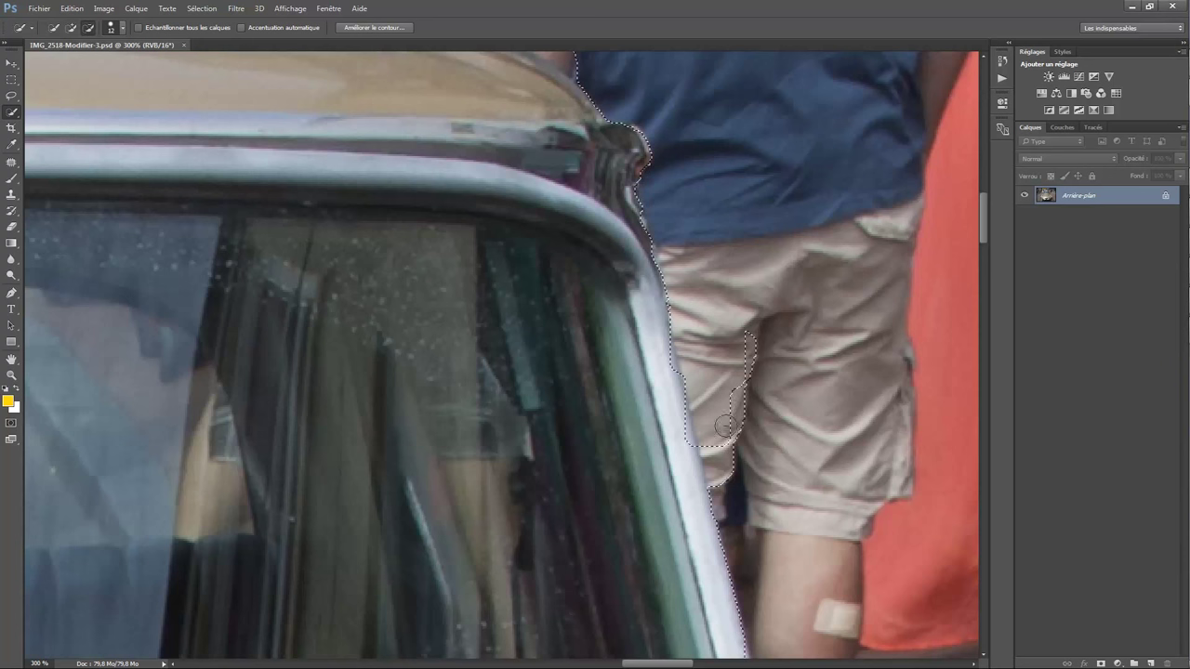
pyautogui.moveTo(722, 360)
pyautogui.mouseDown()
pyautogui.moveTo(691, 502)
pyautogui.moveTo(677, 407)
pyautogui.moveTo(734, 410)
pyautogui.moveTo(747, 502)
pyautogui.mouseUp()
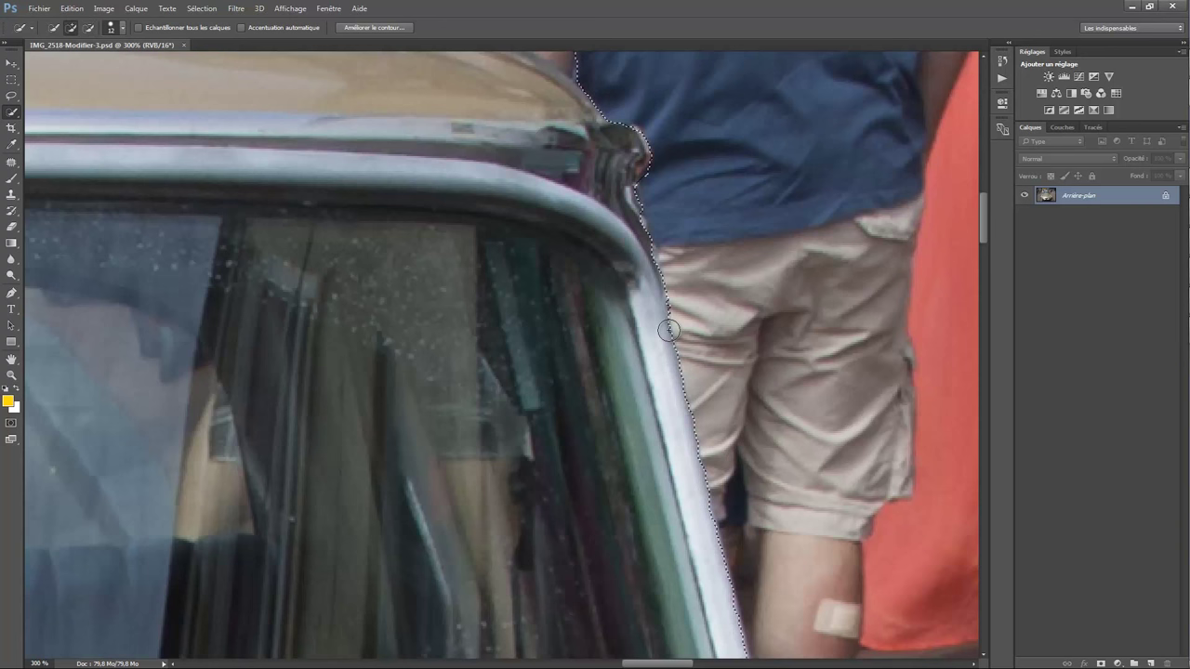
pyautogui.scroll(5, 590, 437)
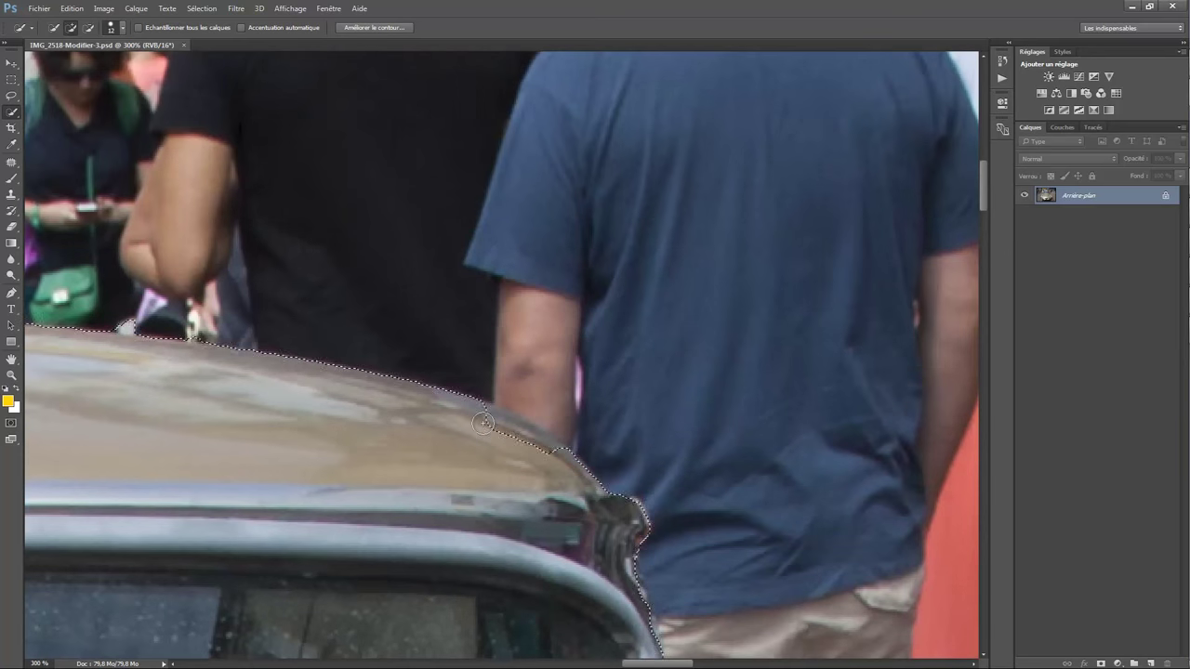
pyautogui.hscroll(-10, 660, 301)
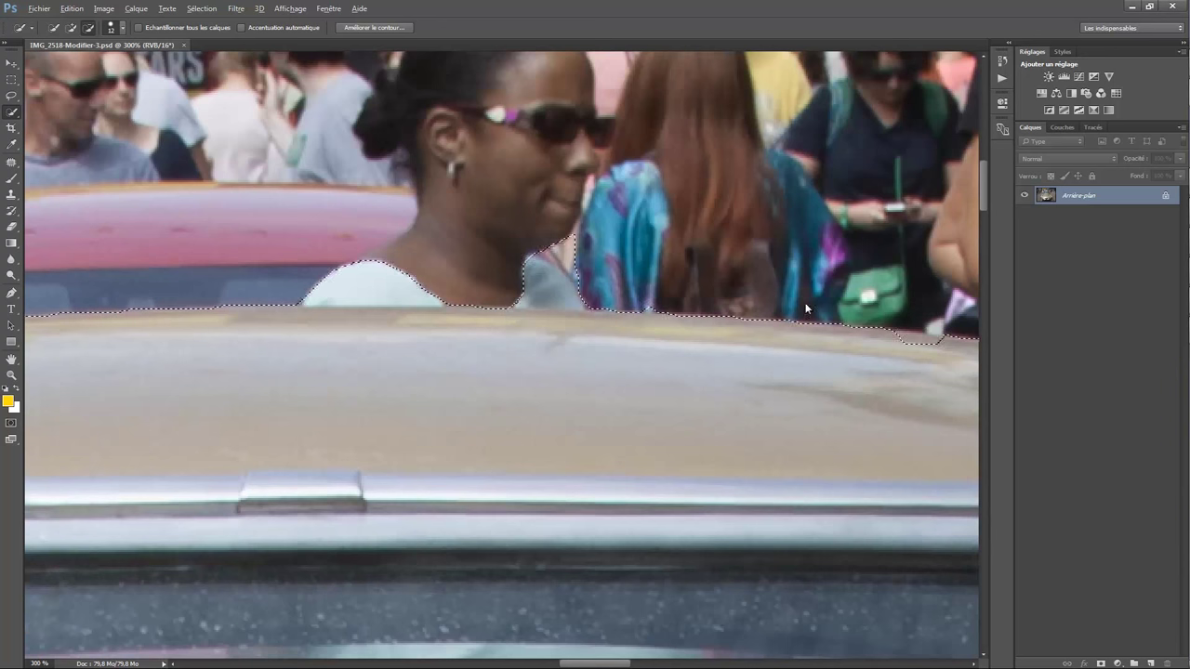
# Step: Subtract the woman's shirt and the boy's grey jacket while following the roof edge
pyautogui.moveTo(567, 270); pyautogui.dragTo(344, 289)
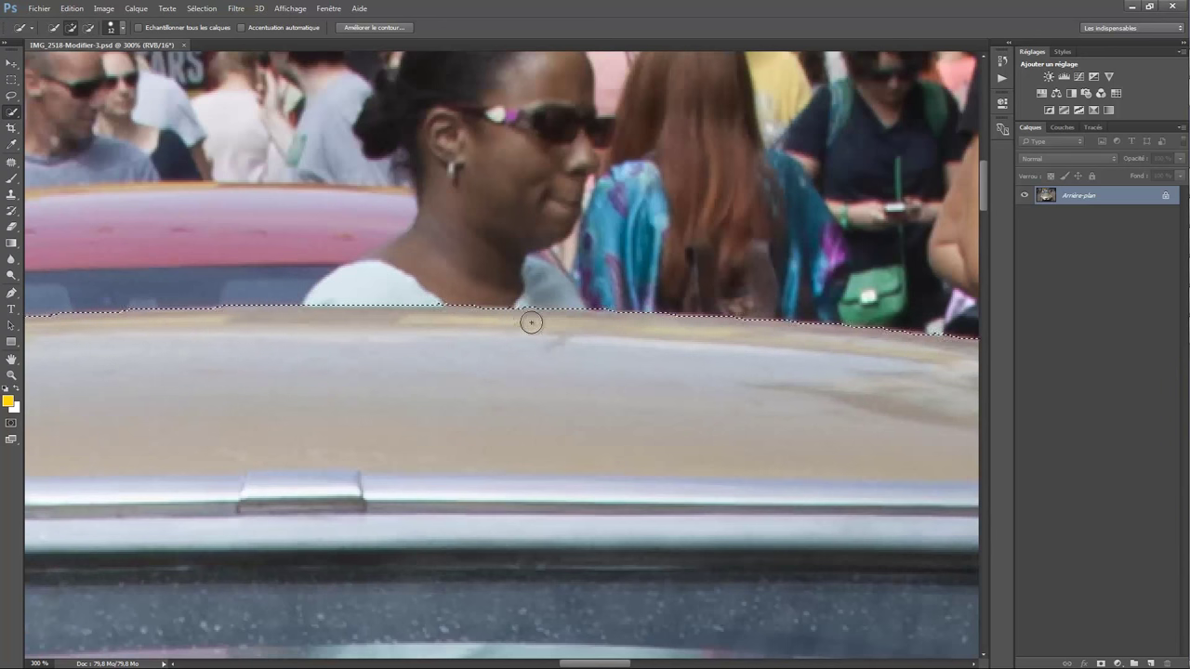
pyautogui.hscroll(-8, 531, 322)
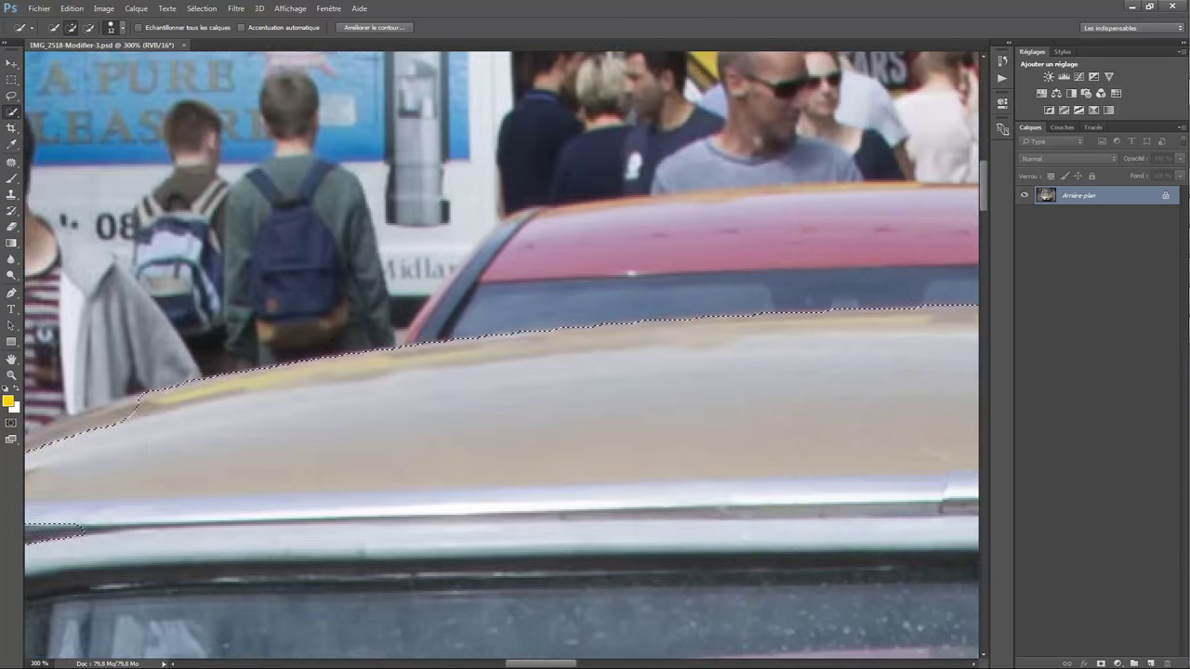
pyautogui.hscroll(-4, 438, 406)
pyautogui.moveTo(465, 330); pyautogui.dragTo(252, 455)
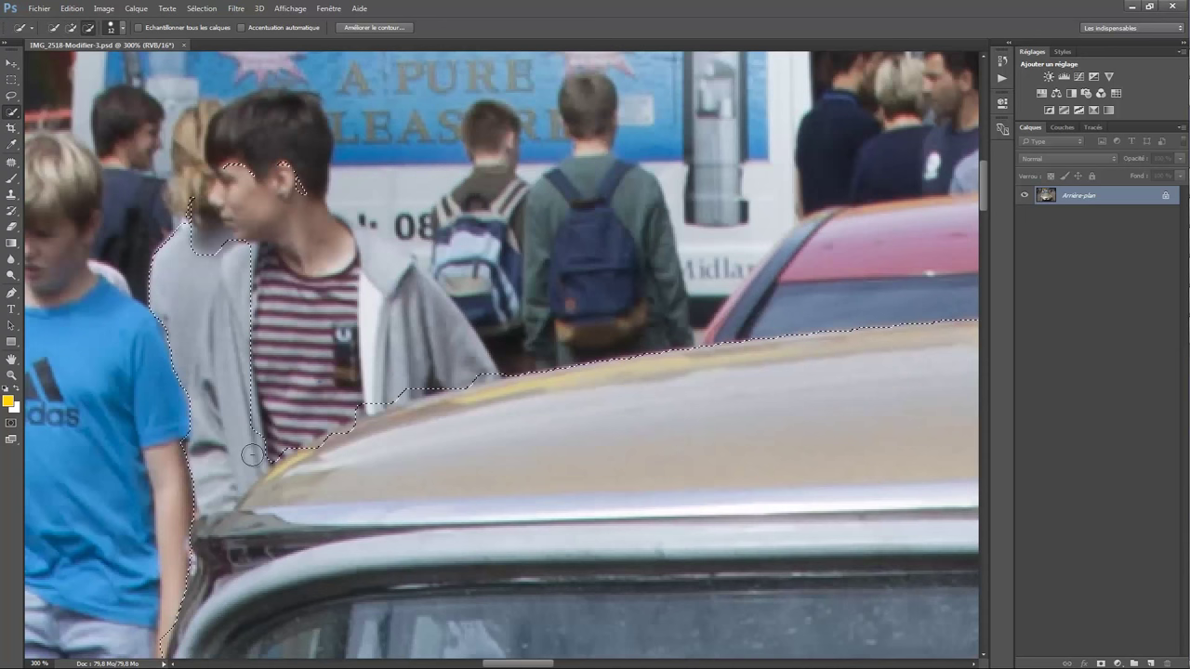
pyautogui.moveTo(385, 394); pyautogui.dragTo(187, 510)
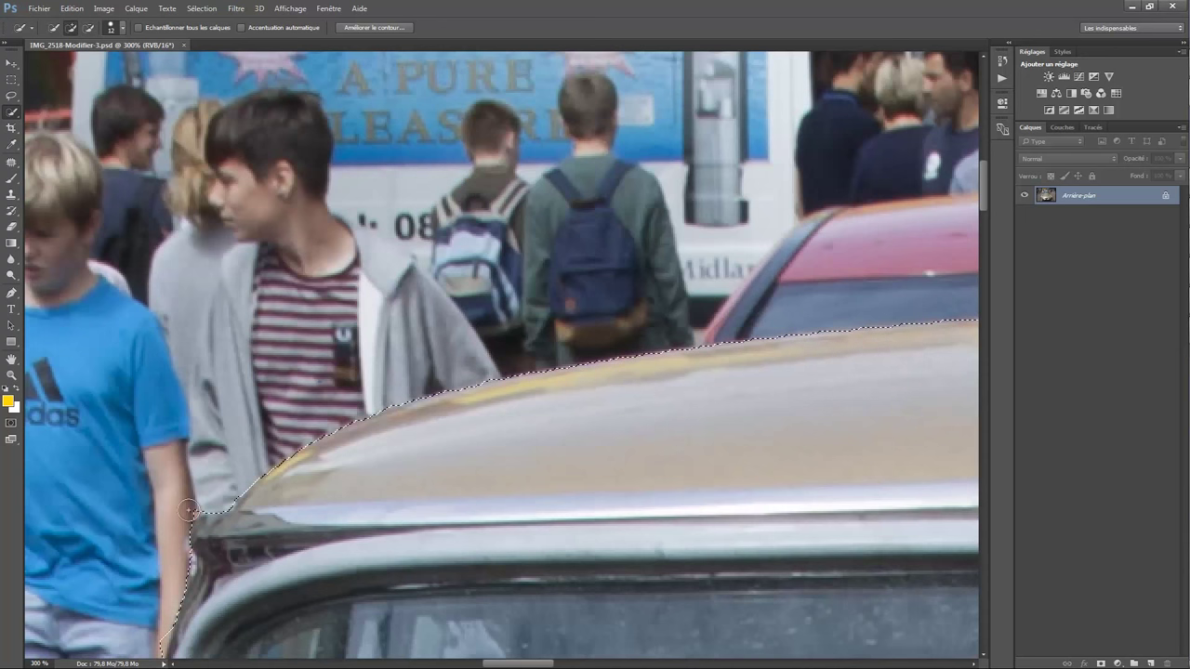
# Step: Extend the car selection down along the door edge
pyautogui.hscroll(-4, 196, 558)
pyautogui.scroll(-4, 534, 196)
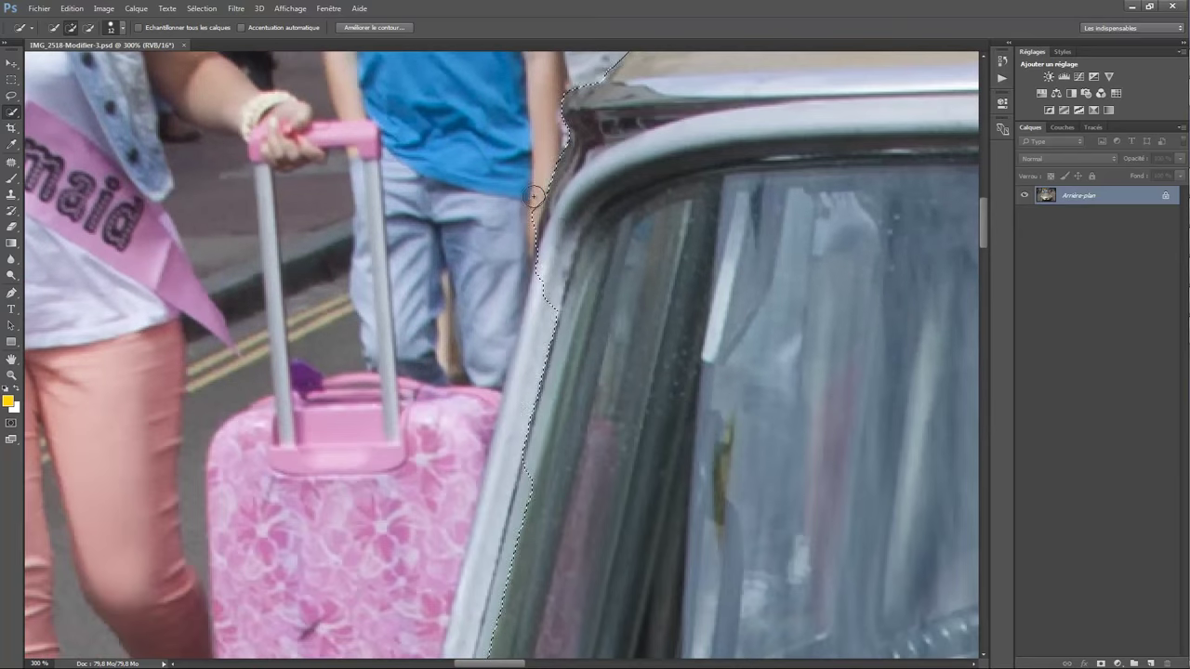
pyautogui.moveTo(534, 196); pyautogui.dragTo(518, 356)
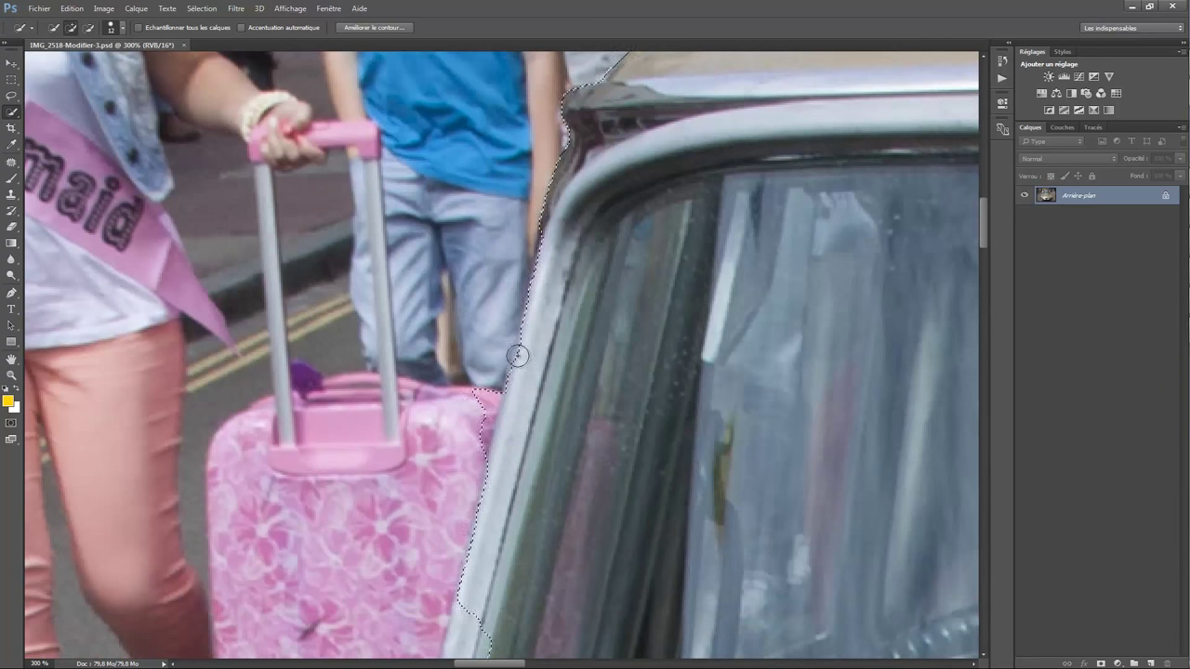
pyautogui.moveTo(981, 228); pyautogui.dragTo(978, 256)
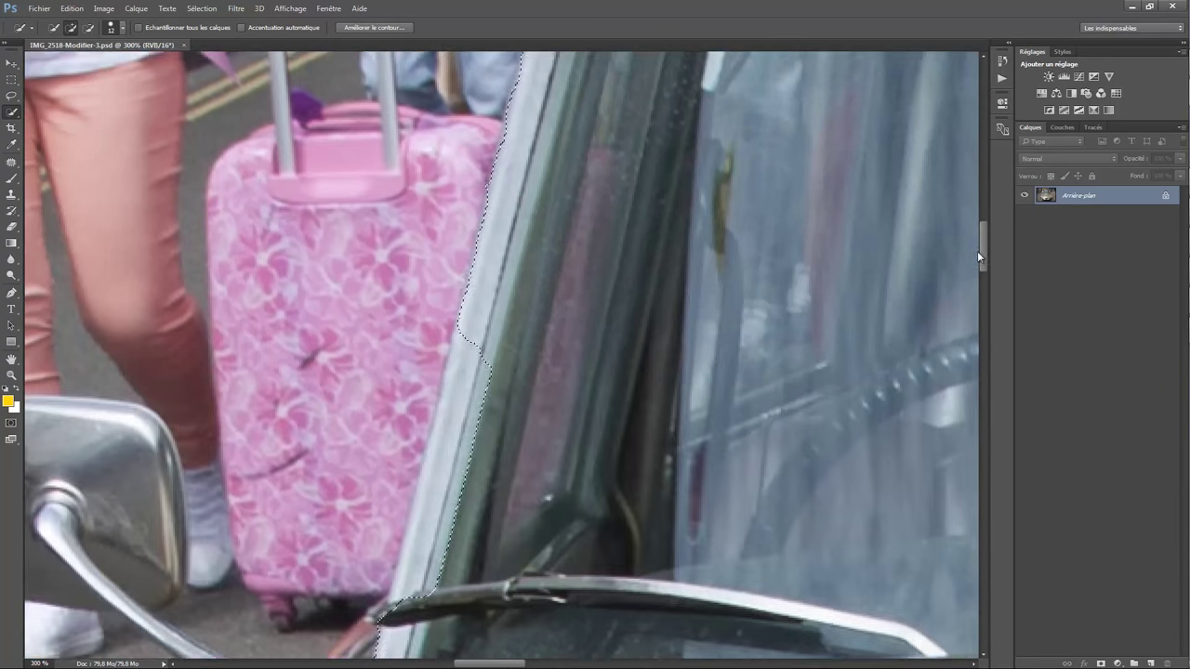
pyautogui.moveTo(452, 433); pyautogui.dragTo(431, 558)
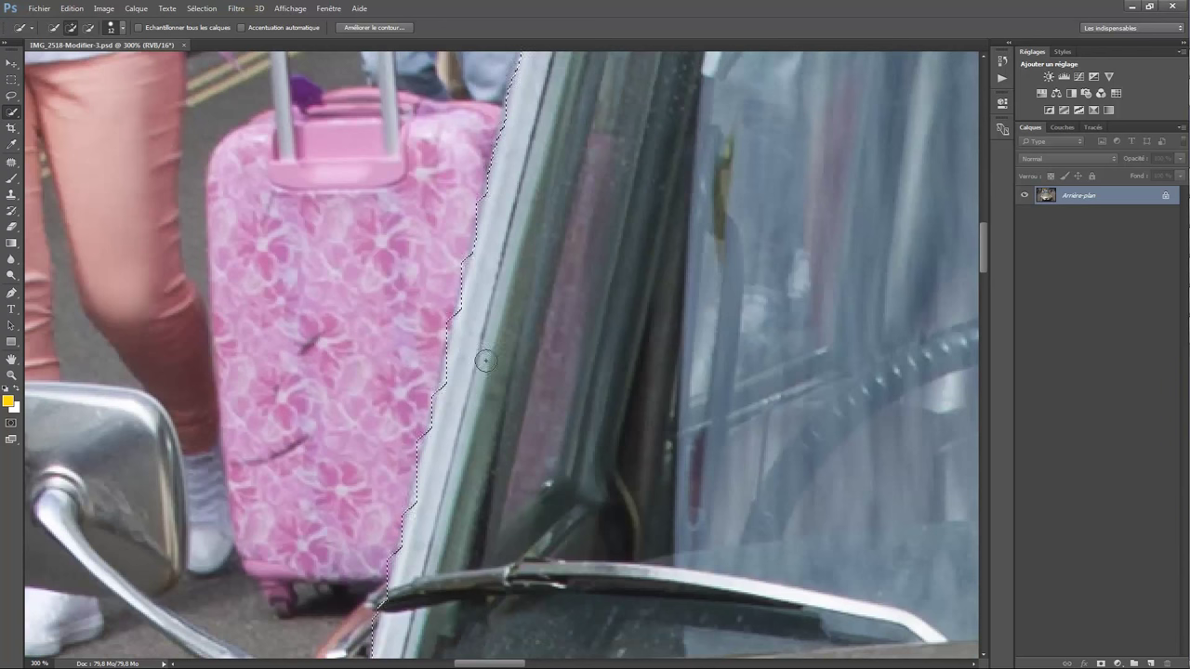
pyautogui.scroll(-5, 469, 344)
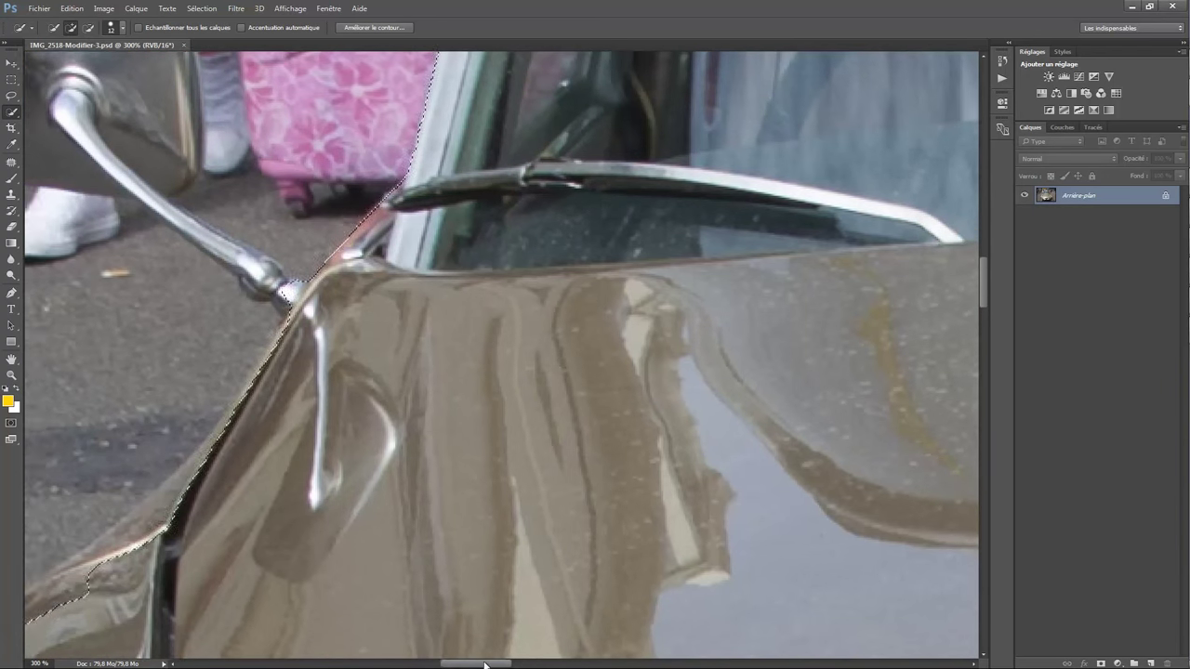
# Step: Subtract the shoe and suitcase near the mirror and smooth the selection along the hood
pyautogui.moveTo(308, 284)
pyautogui.mouseDown()
pyautogui.moveTo(519, 454)
pyautogui.moveTo(218, 208)
pyautogui.mouseUp()
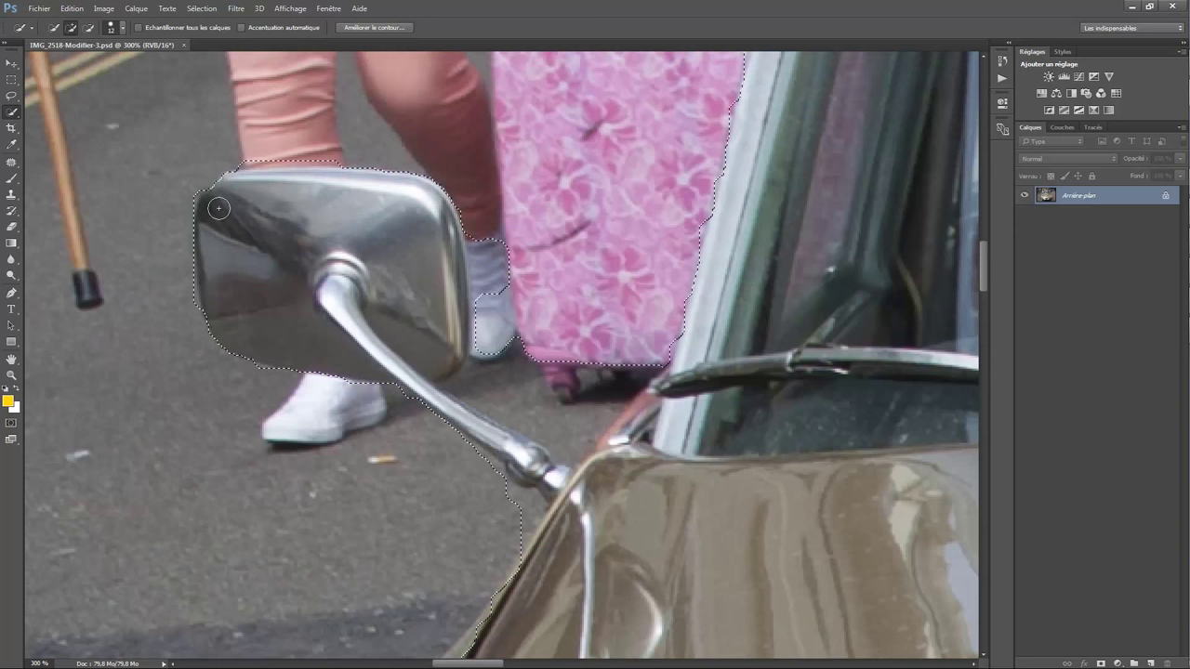
pyautogui.moveTo(493, 297)
pyautogui.mouseDown()
pyautogui.moveTo(463, 384)
pyautogui.moveTo(523, 472)
pyautogui.mouseUp()
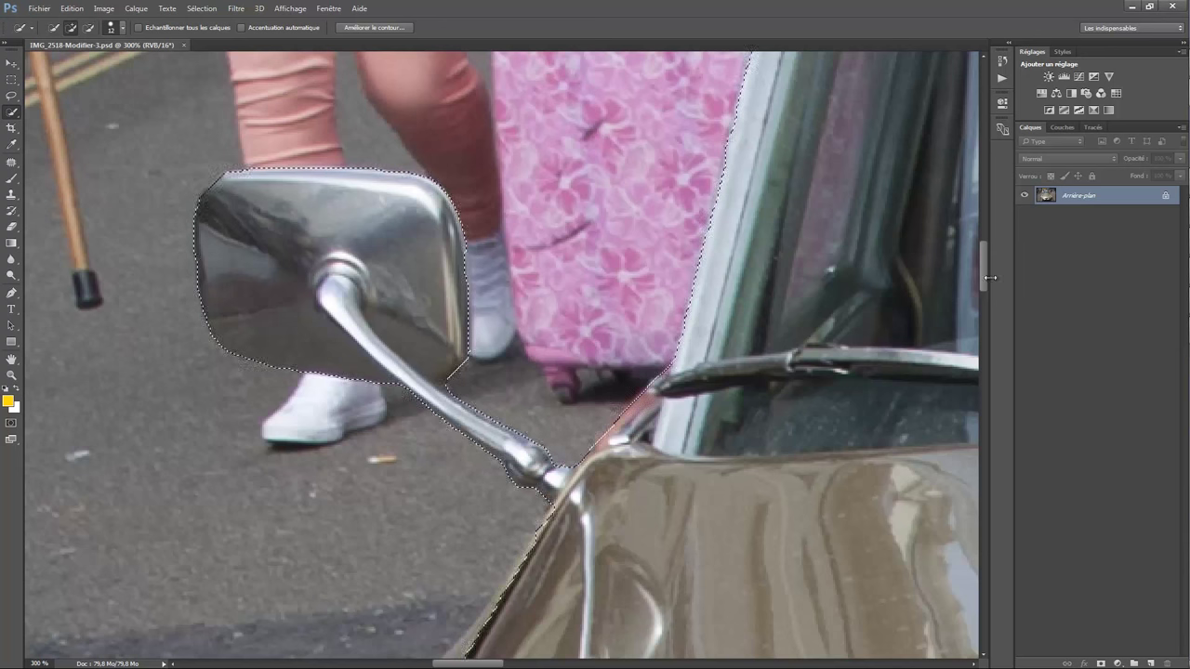
pyautogui.scroll(-5, 986, 277)
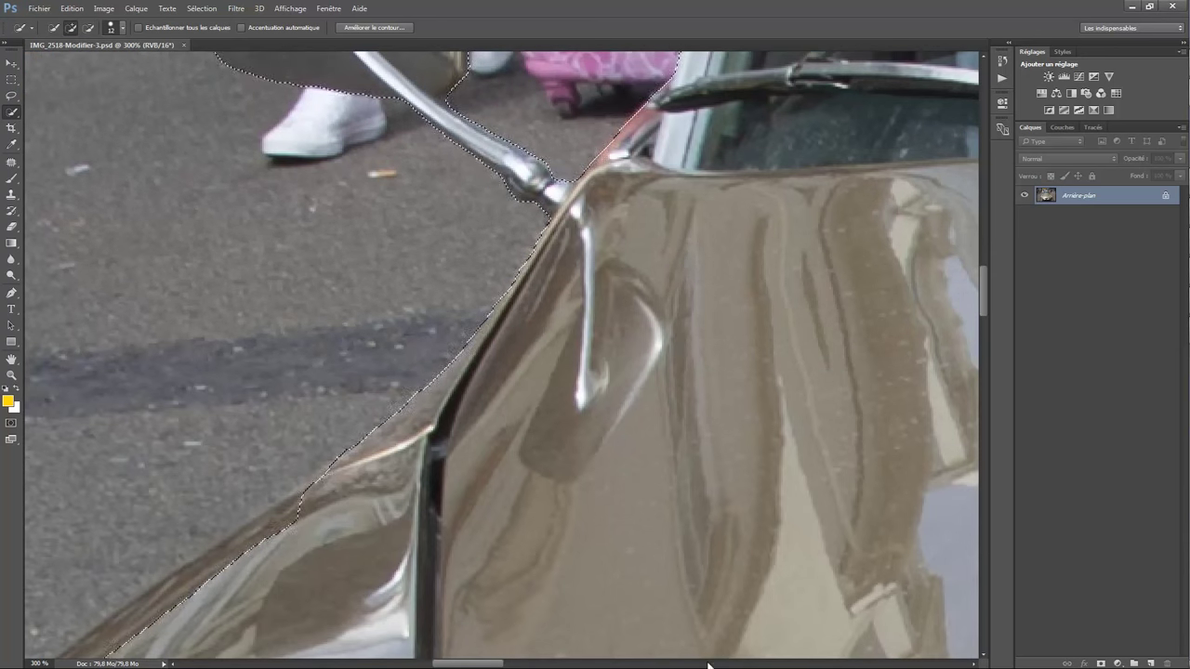
pyautogui.hscroll(-5, 708, 666)
pyautogui.scroll(-5, 398, 466)
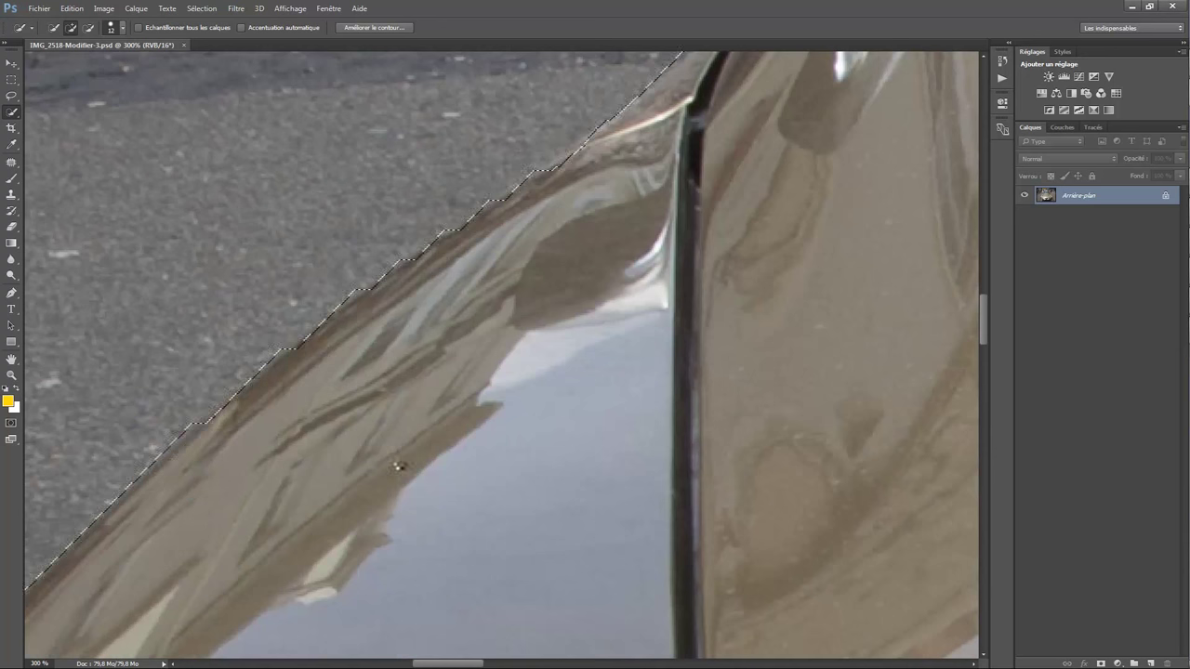
pyautogui.moveTo(397, 467); pyautogui.dragTo(110, 490)
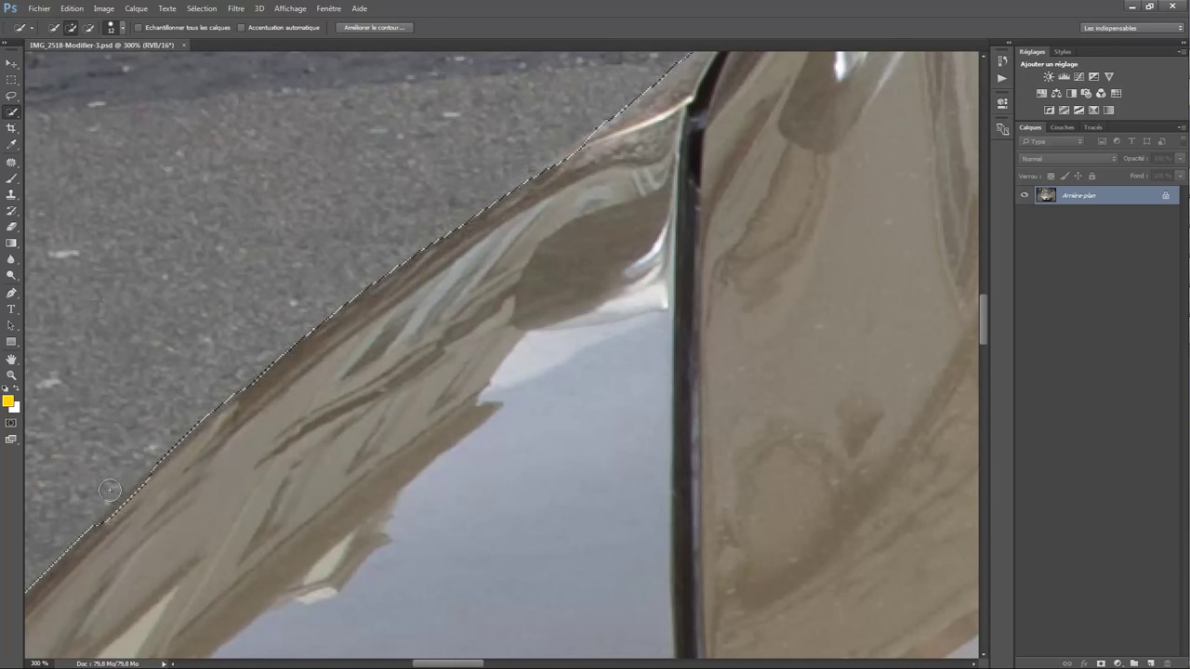
pyautogui.hscroll(-5, 396, 566)
pyautogui.scroll(-5, 929, 380)
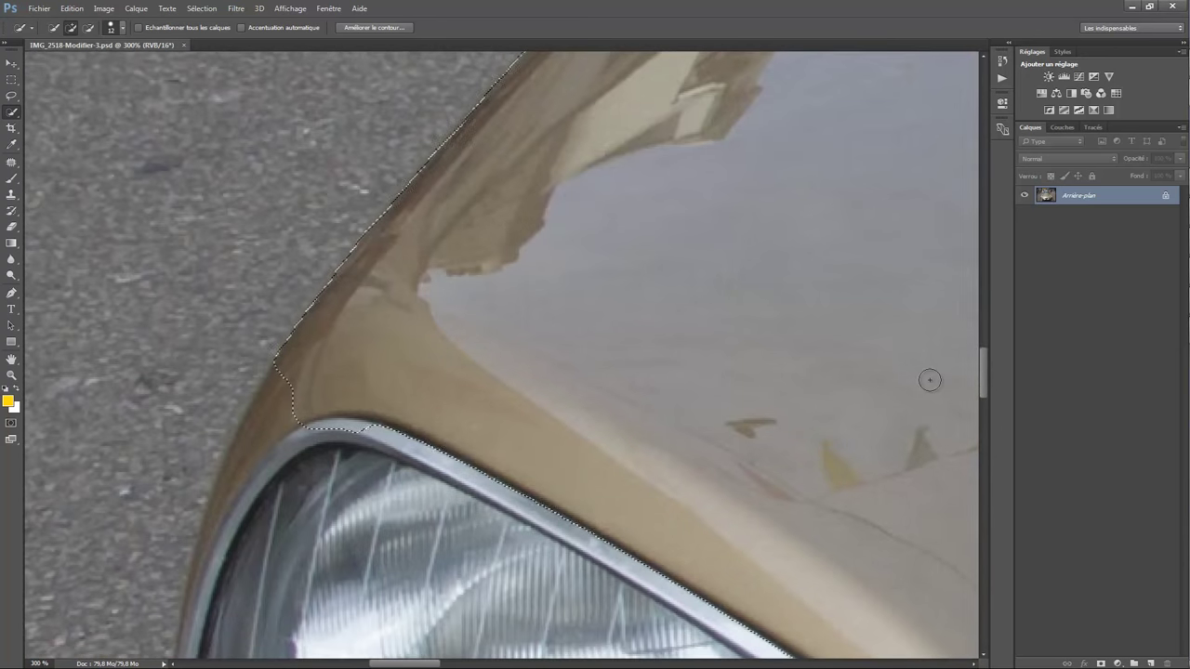
pyautogui.moveTo(981, 377); pyautogui.dragTo(977, 276)
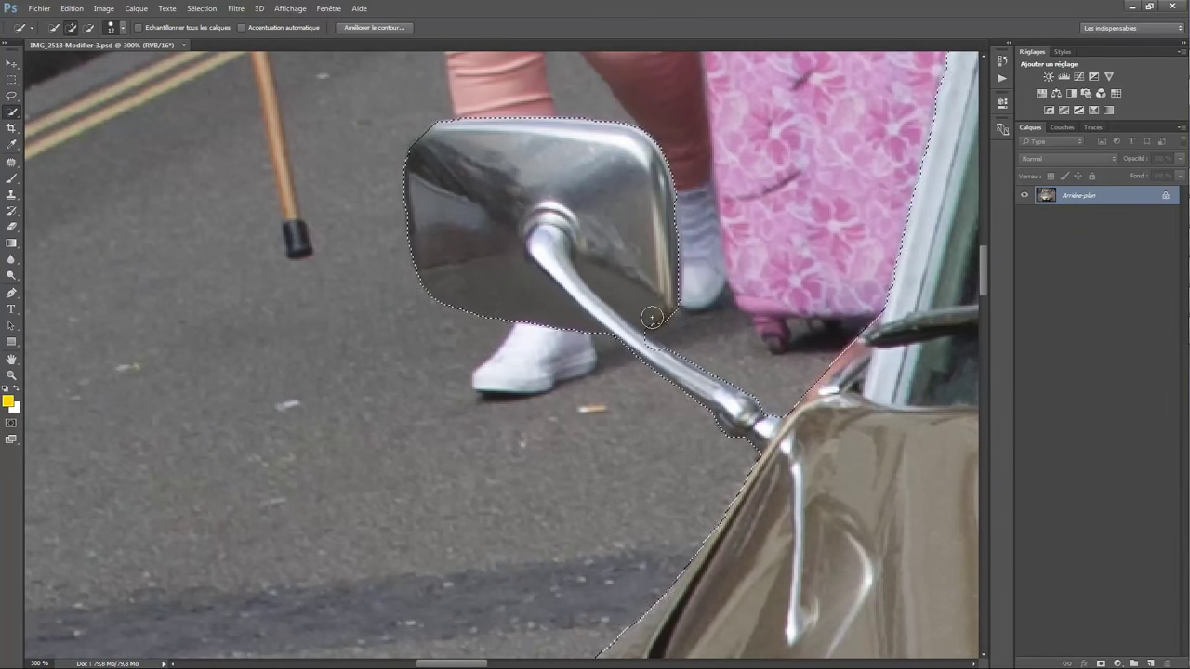
# Step: Zoom out and subtract the red car reflection in the windshield from the selection
pyautogui.click(590, 661)
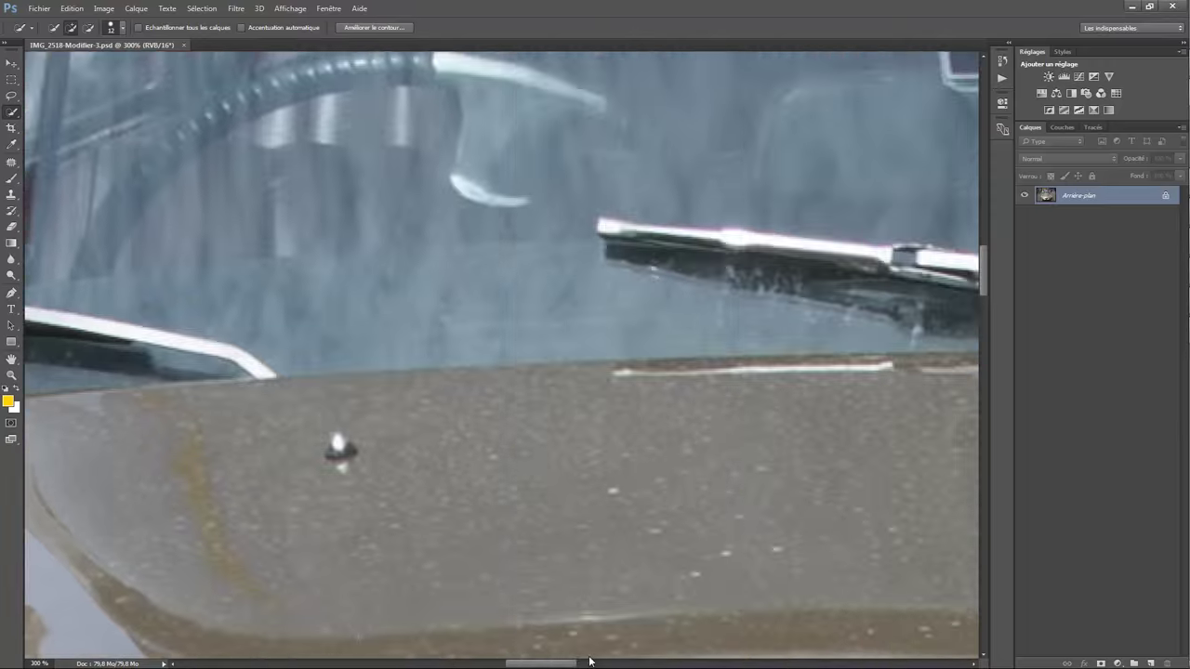
pyautogui.hotkey('ctrl', '-')
pyautogui.hotkey('ctrl', '-')
pyautogui.hotkey('ctrl', '-')
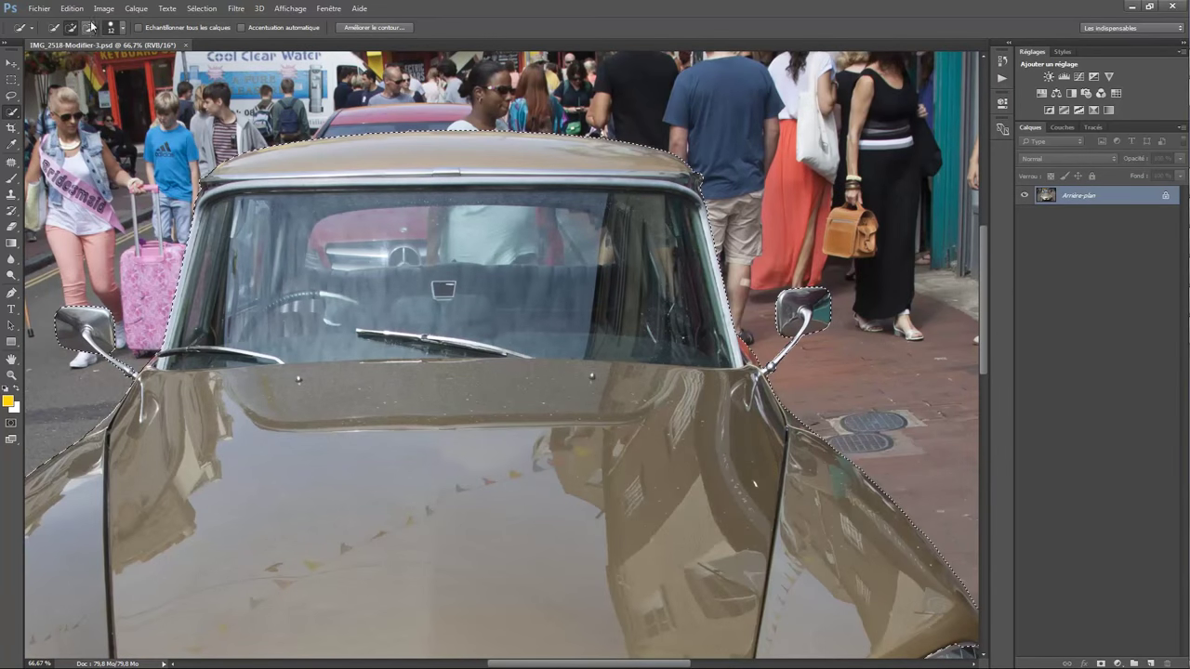
pyautogui.click(117, 27)
pyautogui.moveTo(321, 237)
pyautogui.mouseDown()
pyautogui.moveTo(595, 242)
pyautogui.moveTo(584, 229)
pyautogui.mouseUp()
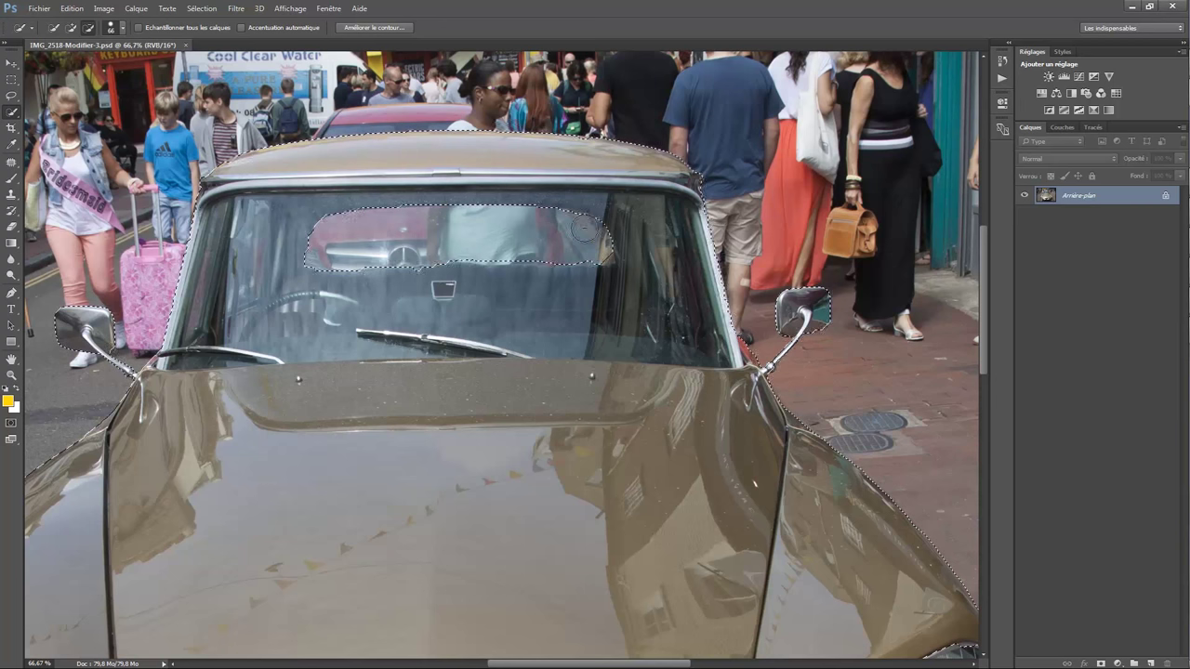
pyautogui.scroll(3, 584, 230)
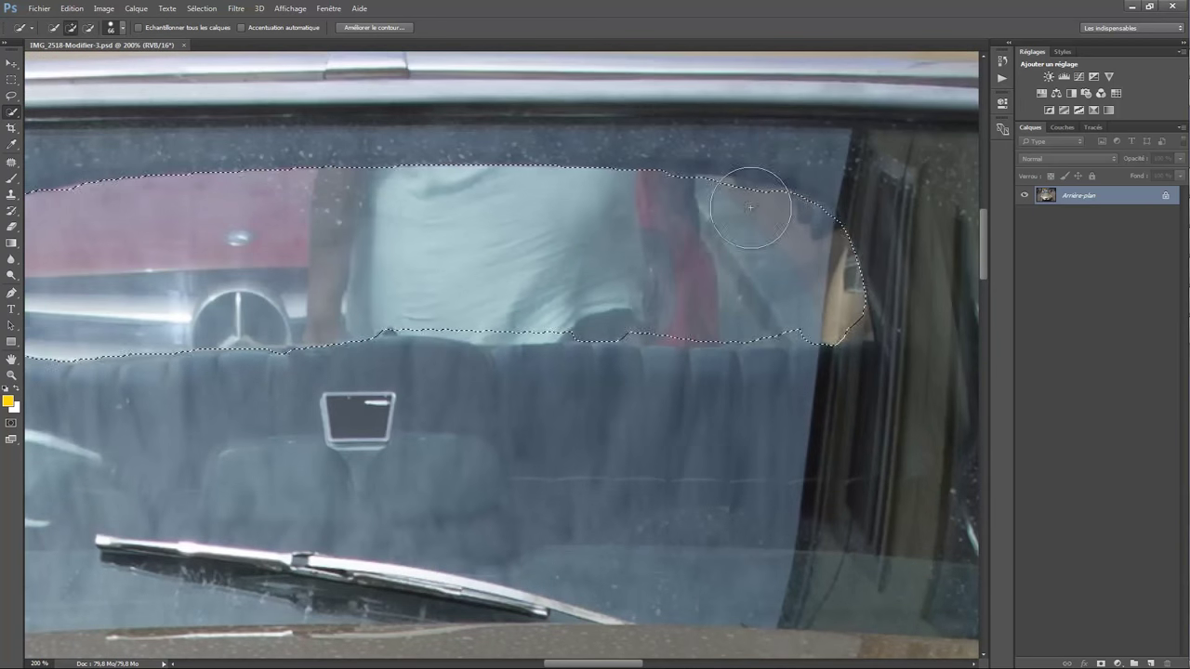
# Step: With a 27 px brush, smooth the reflection cut-out's edges and view the whole photo
pyautogui.click(113, 27)
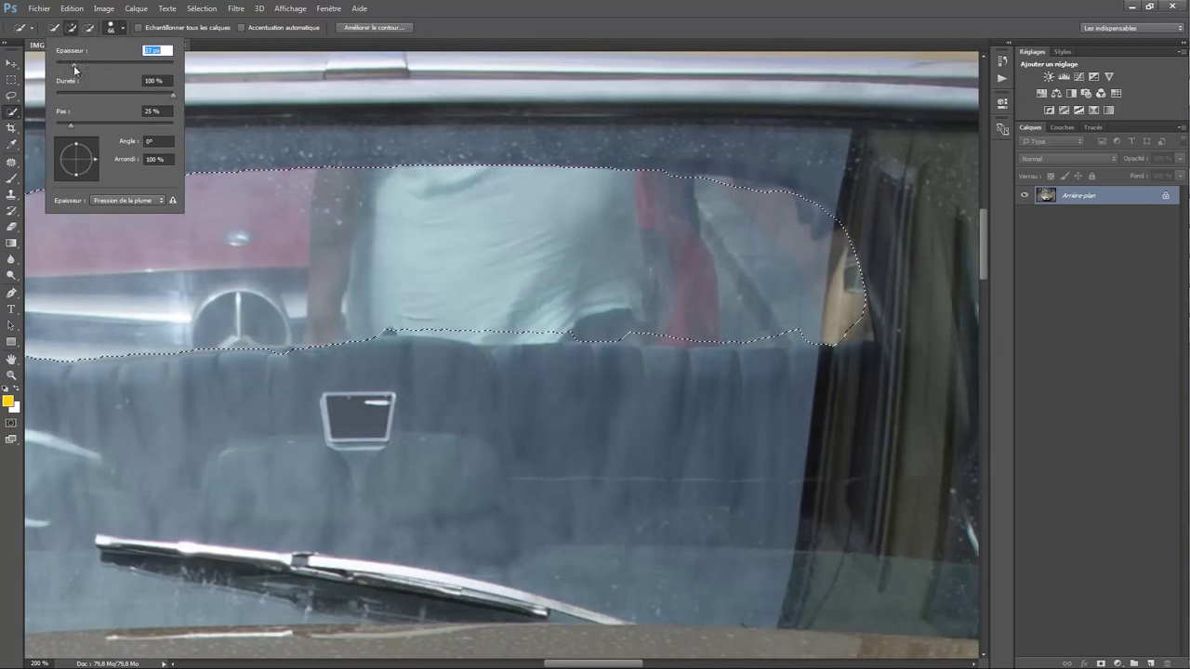
pyautogui.press('Return')
pyautogui.moveTo(846, 238); pyautogui.dragTo(749, 332)
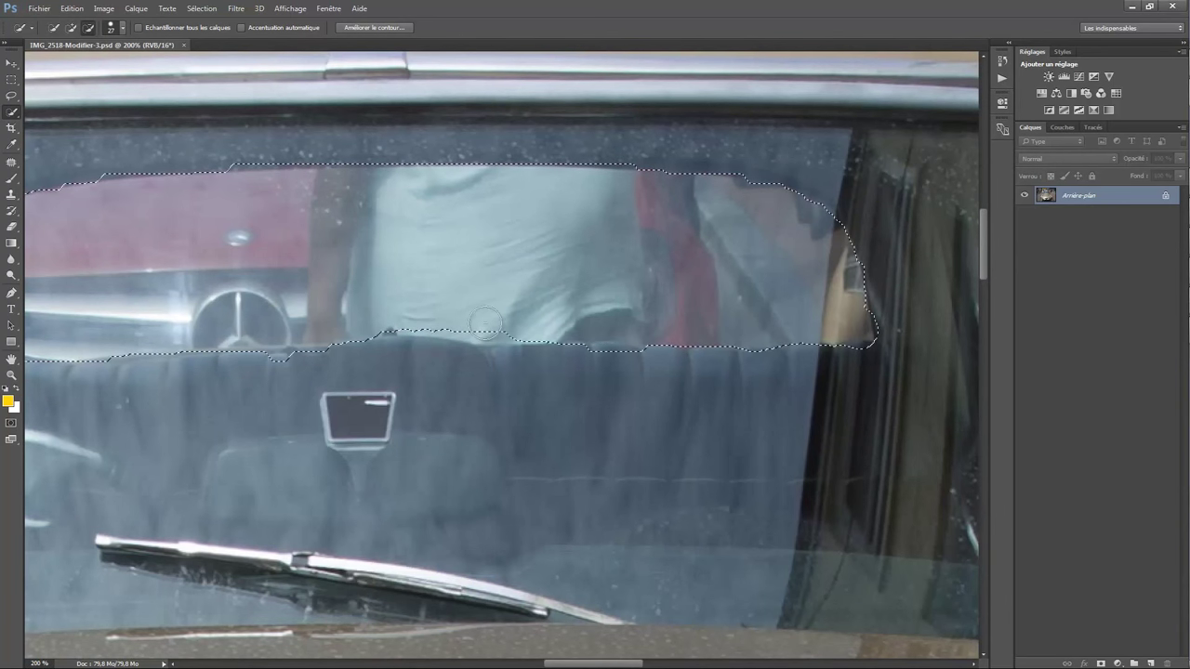
pyautogui.moveTo(485, 322); pyautogui.dragTo(883, 312)
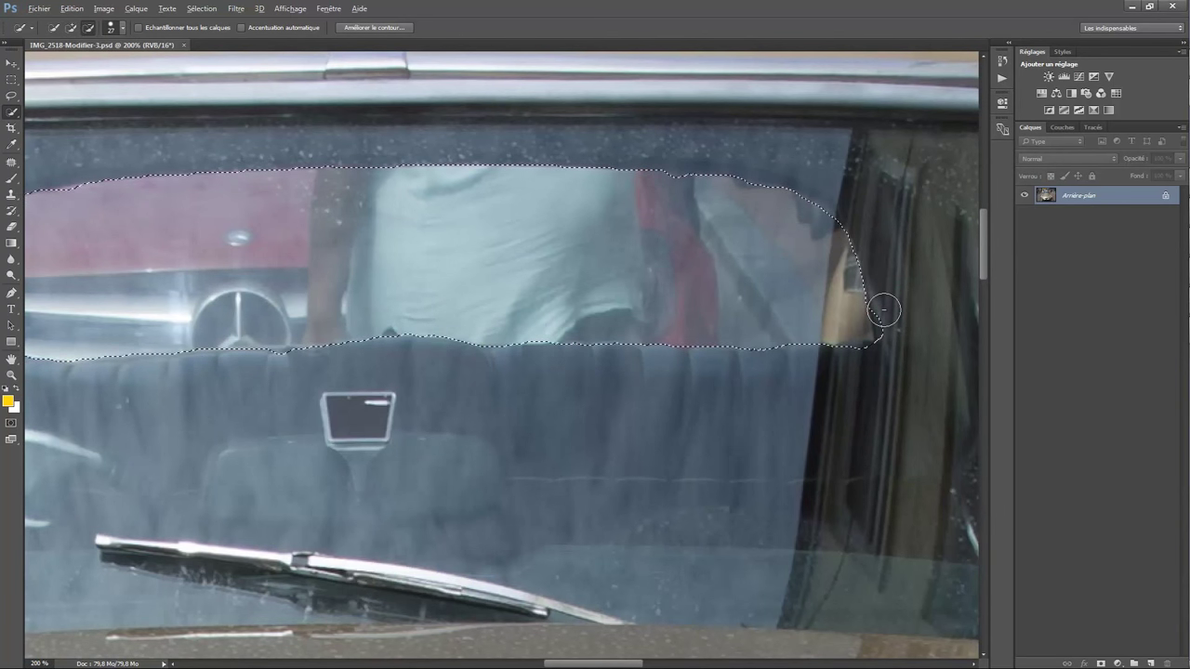
pyautogui.moveTo(613, 664); pyautogui.dragTo(605, 664)
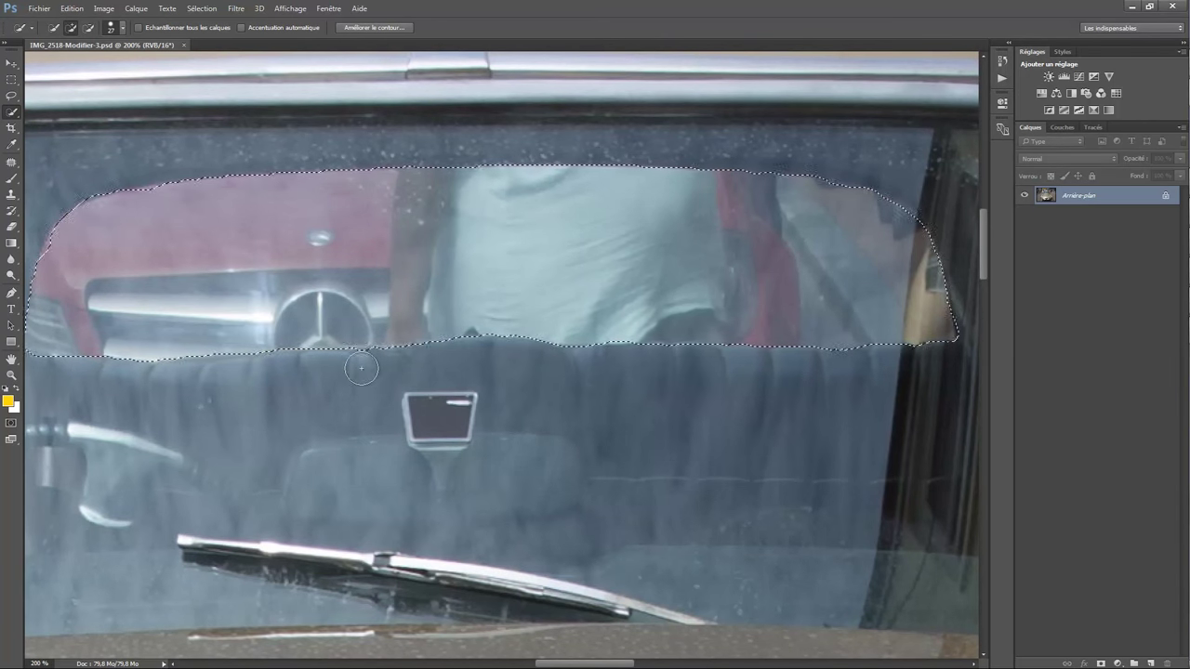
pyautogui.hscroll(-3, 381, 307)
pyautogui.hscroll(-1, 420, 239)
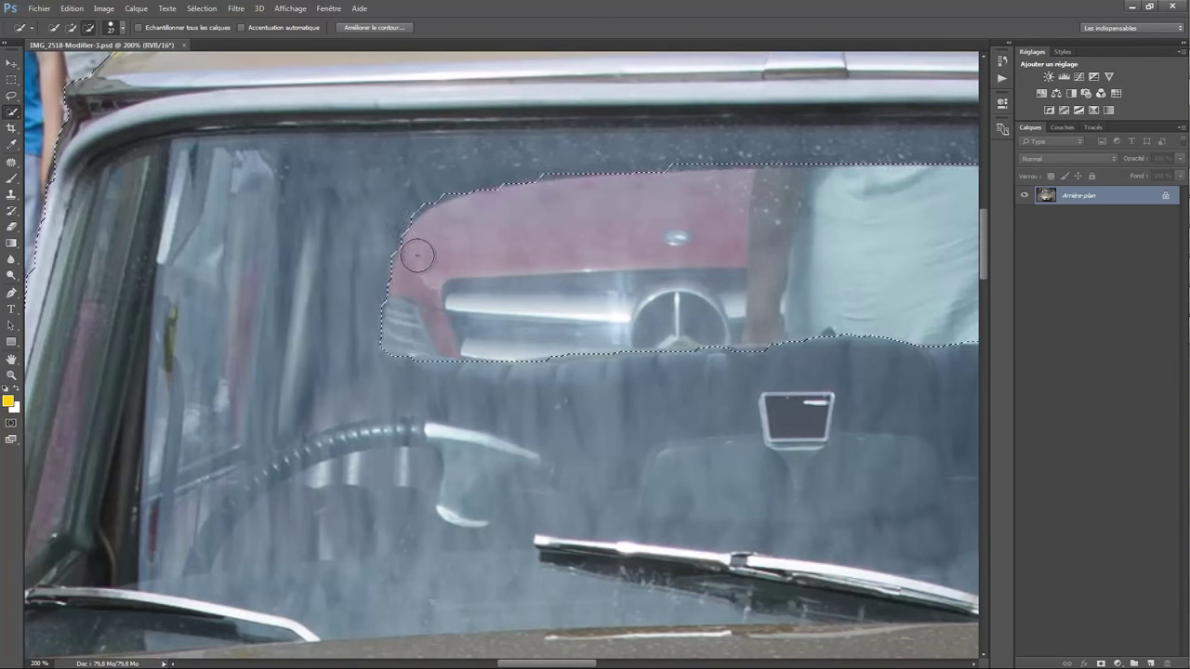
pyautogui.moveTo(984, 243); pyautogui.dragTo(985, 197)
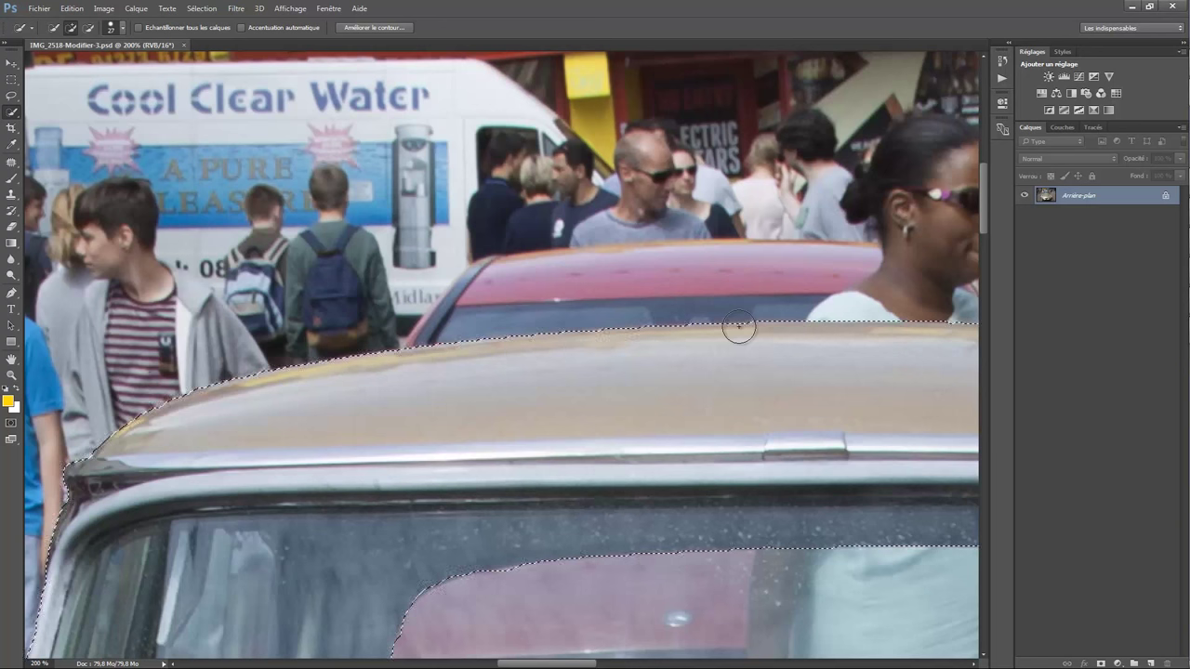
pyautogui.hotkey('ctrl', '-')
pyautogui.hotkey('ctrl', '-')
pyautogui.hotkey('ctrl', '-')
pyautogui.hotkey('ctrl', '-')
pyautogui.hotkey('ctrl', '-')
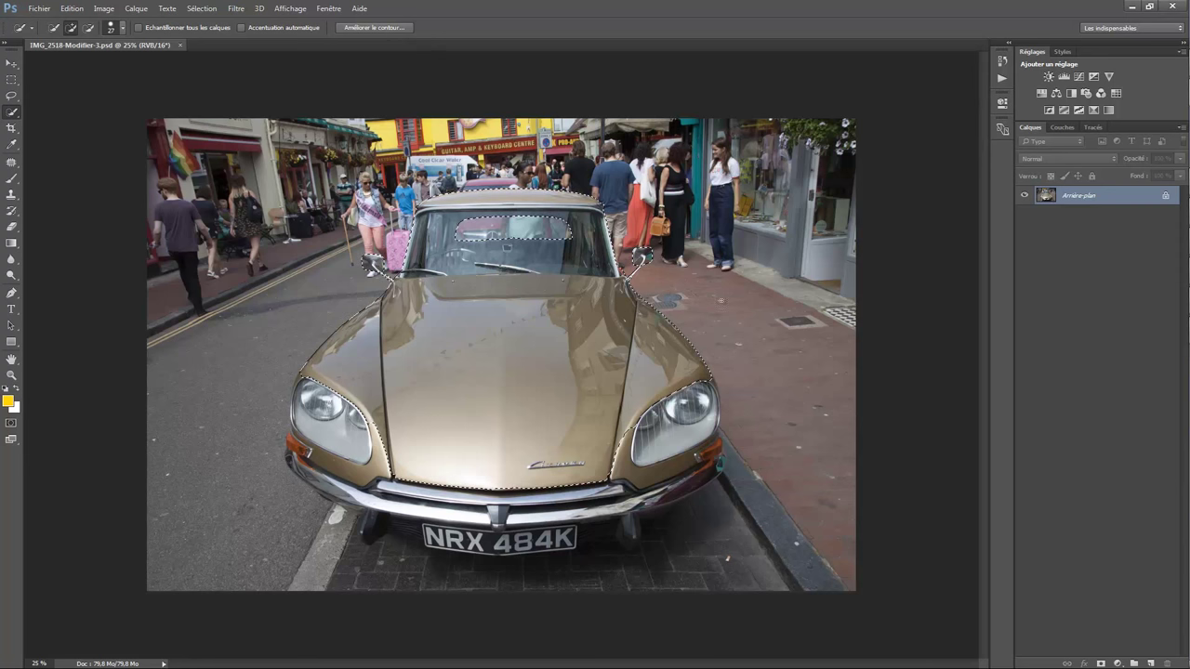
pyautogui.hotkey('ctrl', '+')
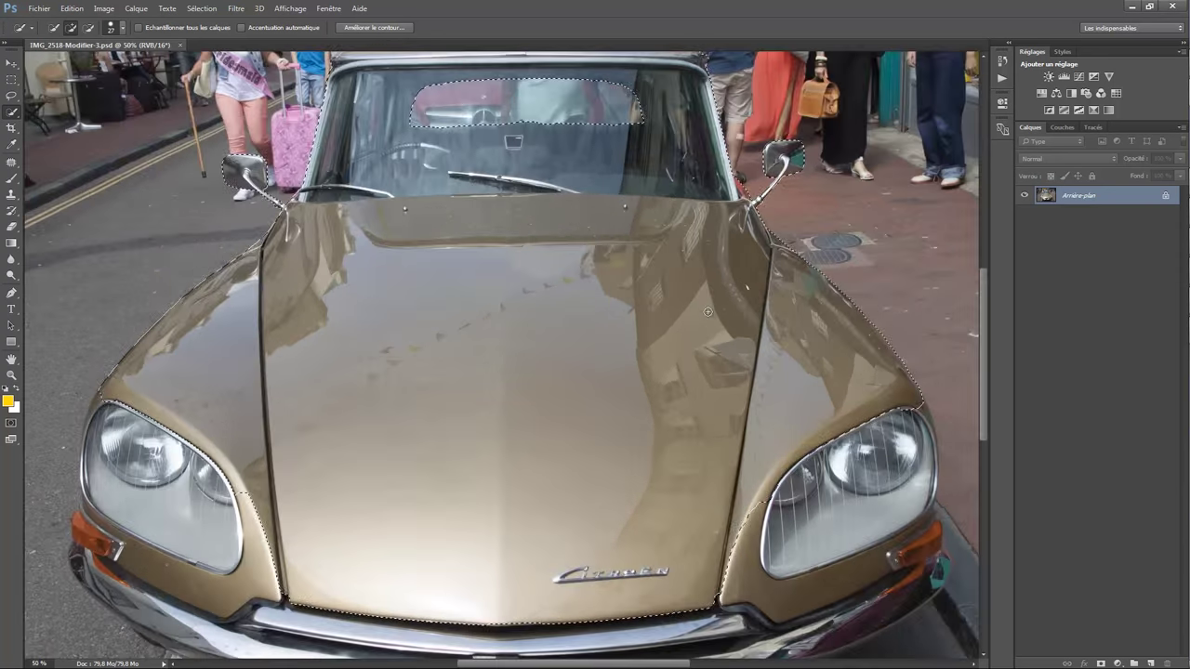
pyautogui.moveTo(982, 326); pyautogui.dragTo(977, 261)
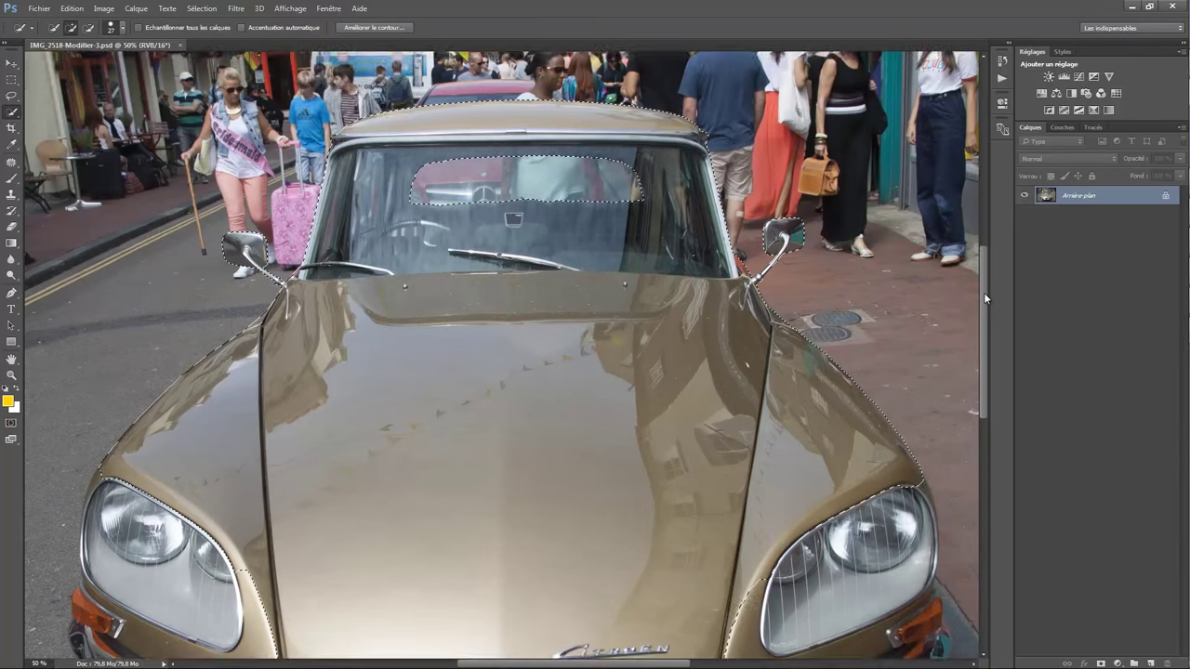
pyautogui.hotkey('ctrl', '+')
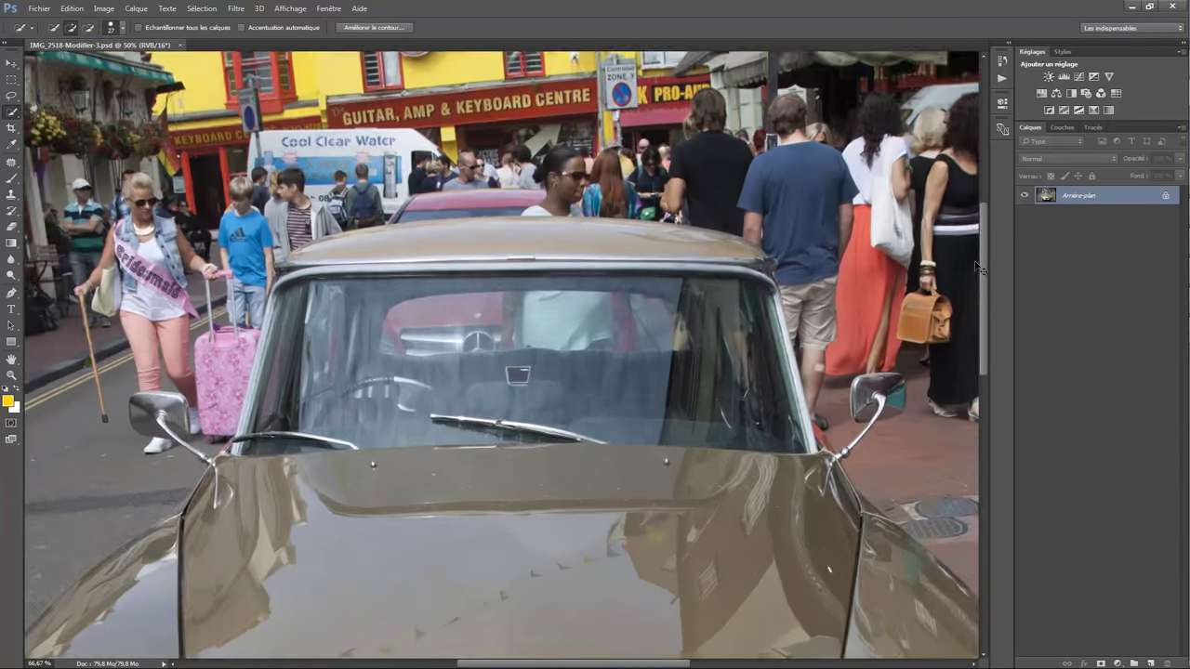
pyautogui.hotkey('ctrl', '+')
pyautogui.hotkey('ctrl', '+')
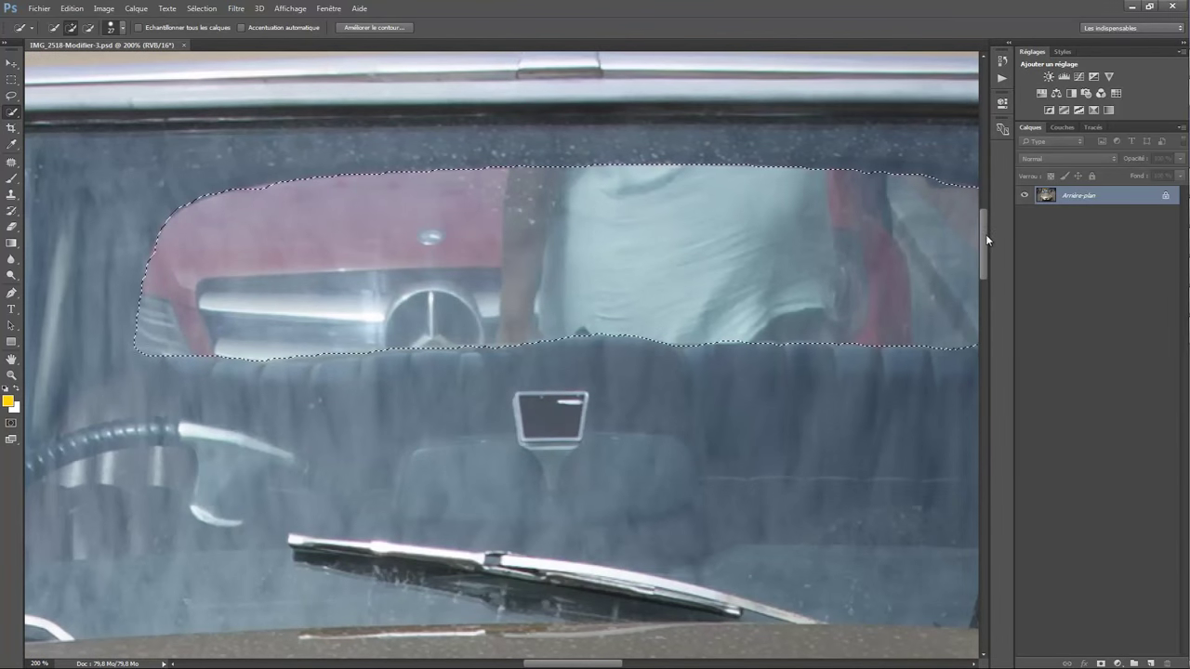
pyautogui.moveTo(985, 227); pyautogui.dragTo(987, 200)
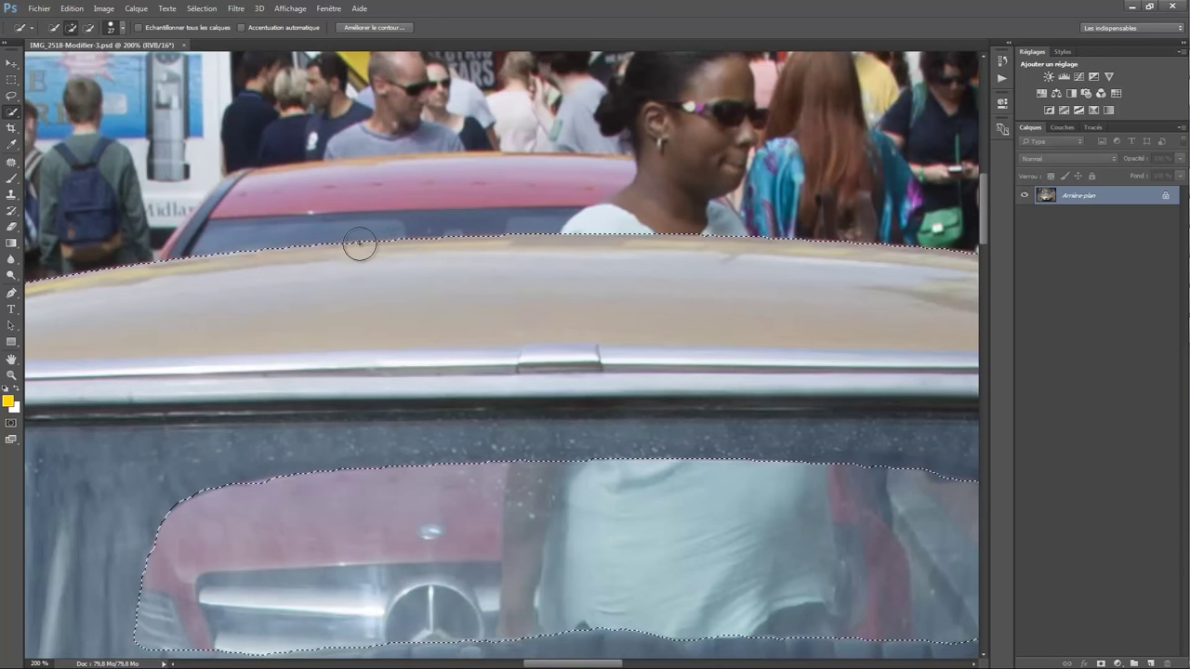
# Step: Refine the selection edge with Lissage 17 and a slight Contour progressif, then zoom out
pyautogui.click(396, 28)
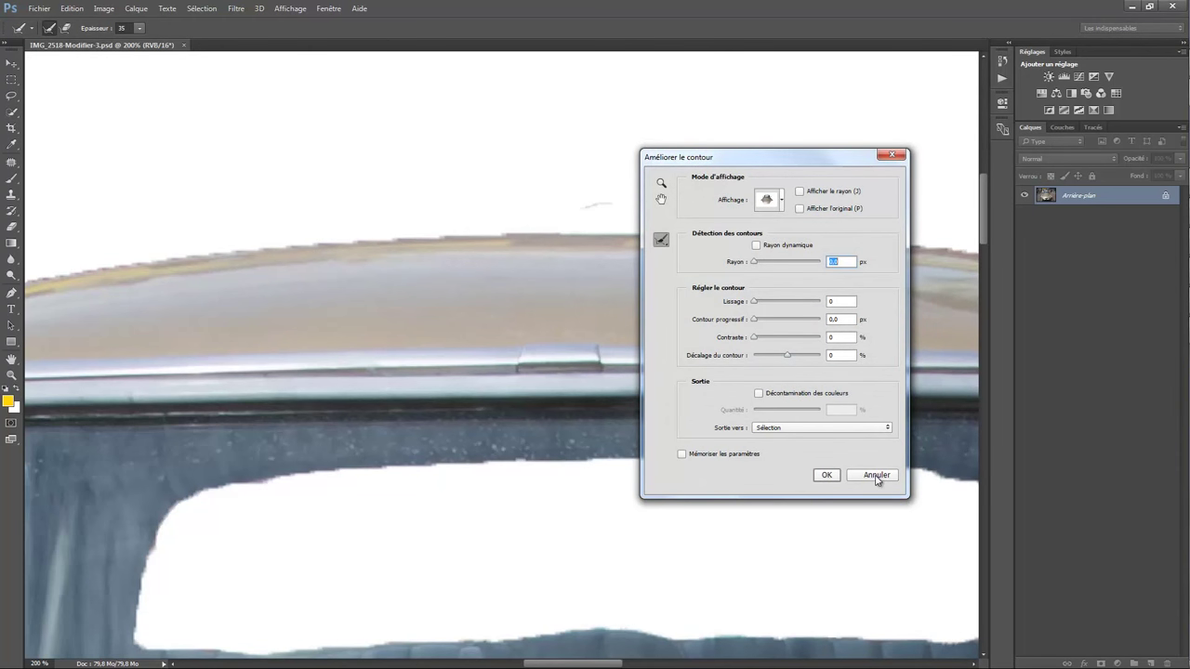
pyautogui.click(873, 475)
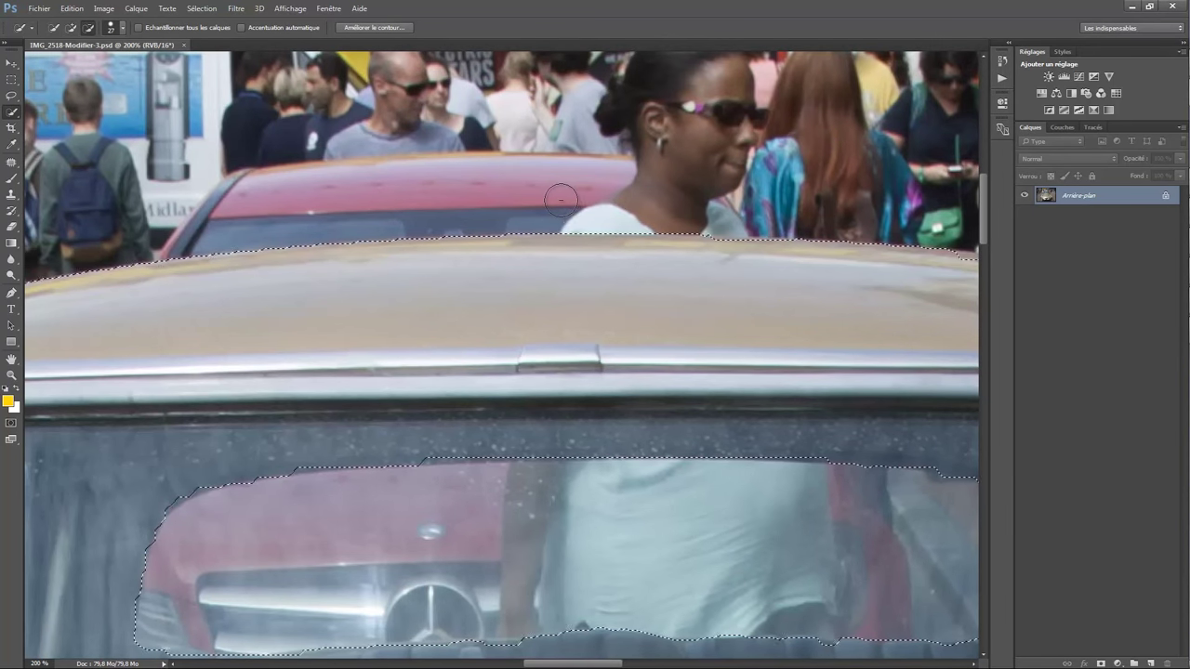
pyautogui.click(375, 27)
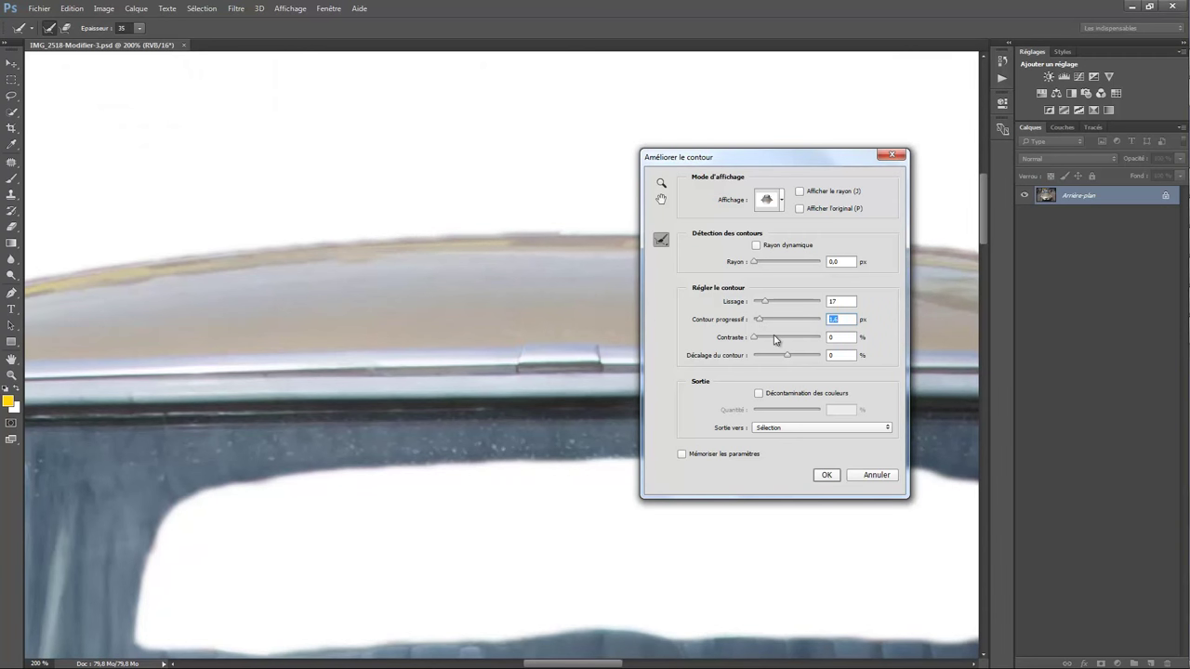
pyautogui.click(826, 475)
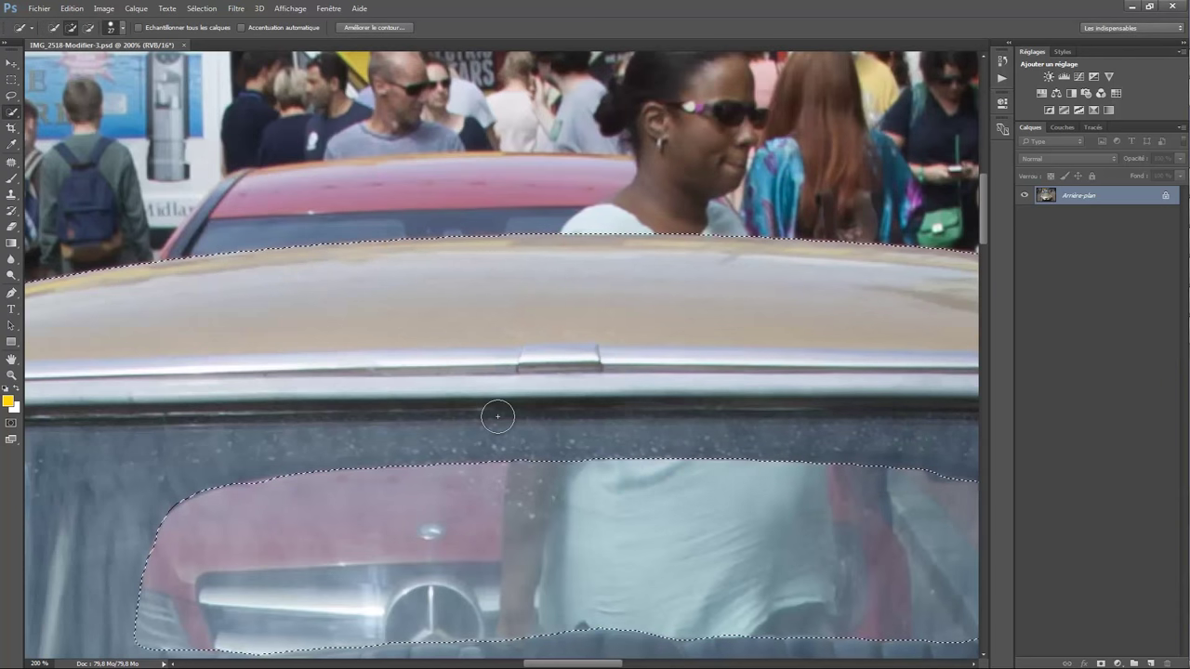
pyautogui.hotkey('ctrl', '-')
pyautogui.hotkey('ctrl', '-')
pyautogui.hotkey('ctrl', '-')
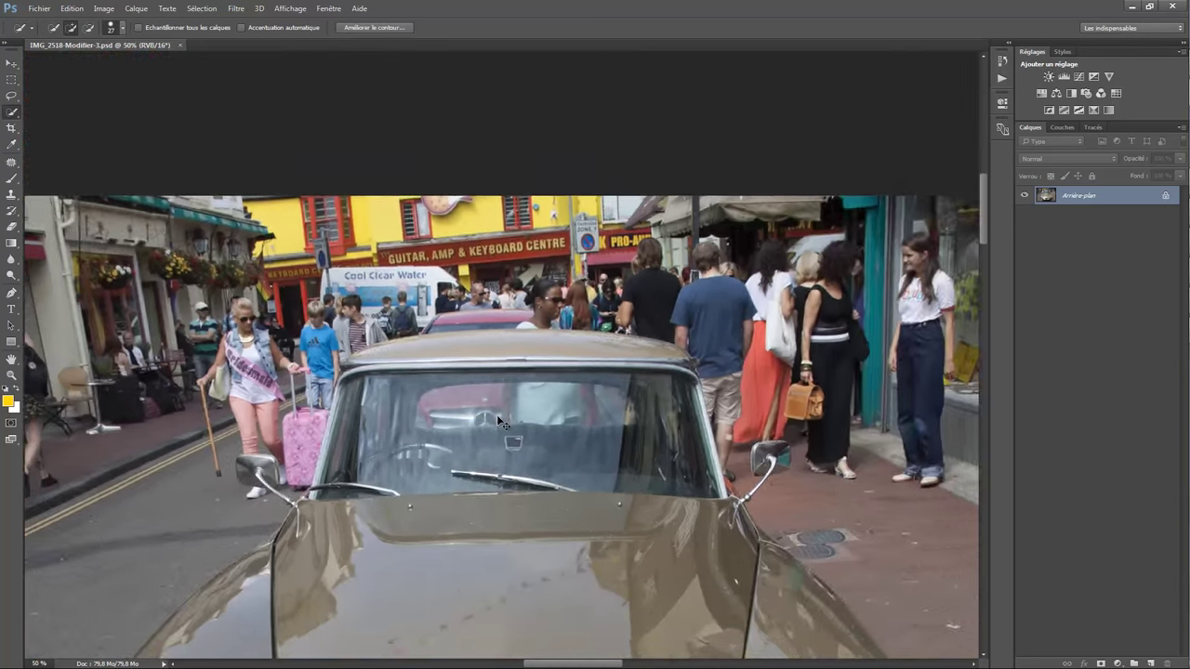
pyautogui.hotkey('ctrl', '-')
pyautogui.hotkey('ctrl', '-')
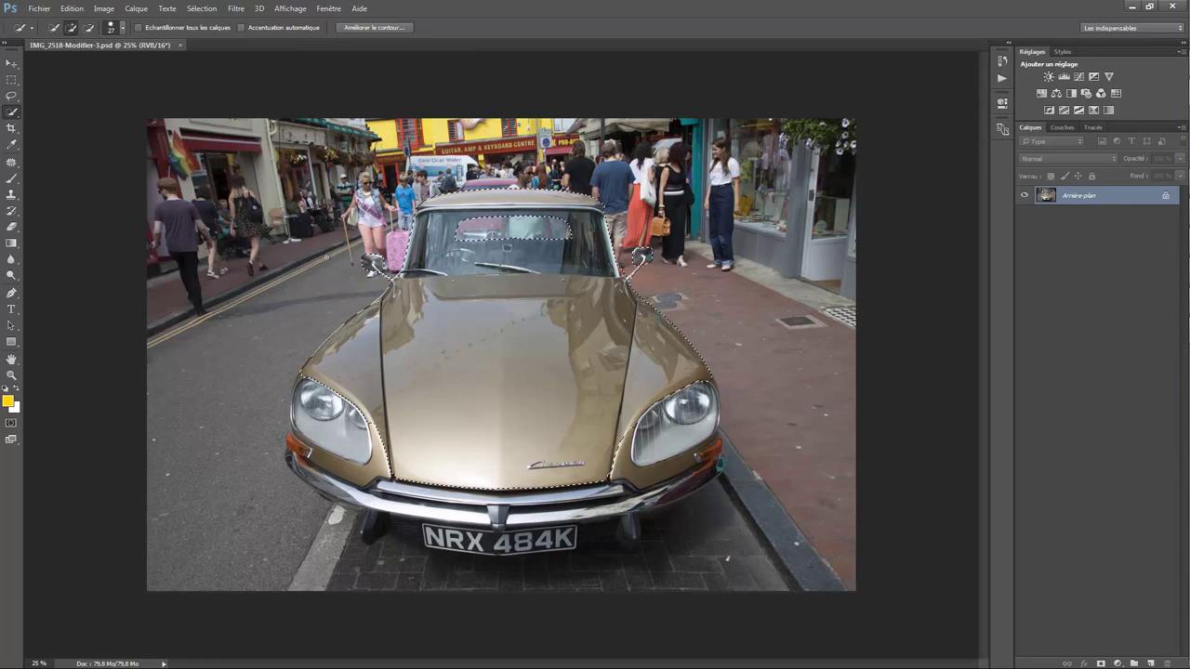
pyautogui.click(12, 81)
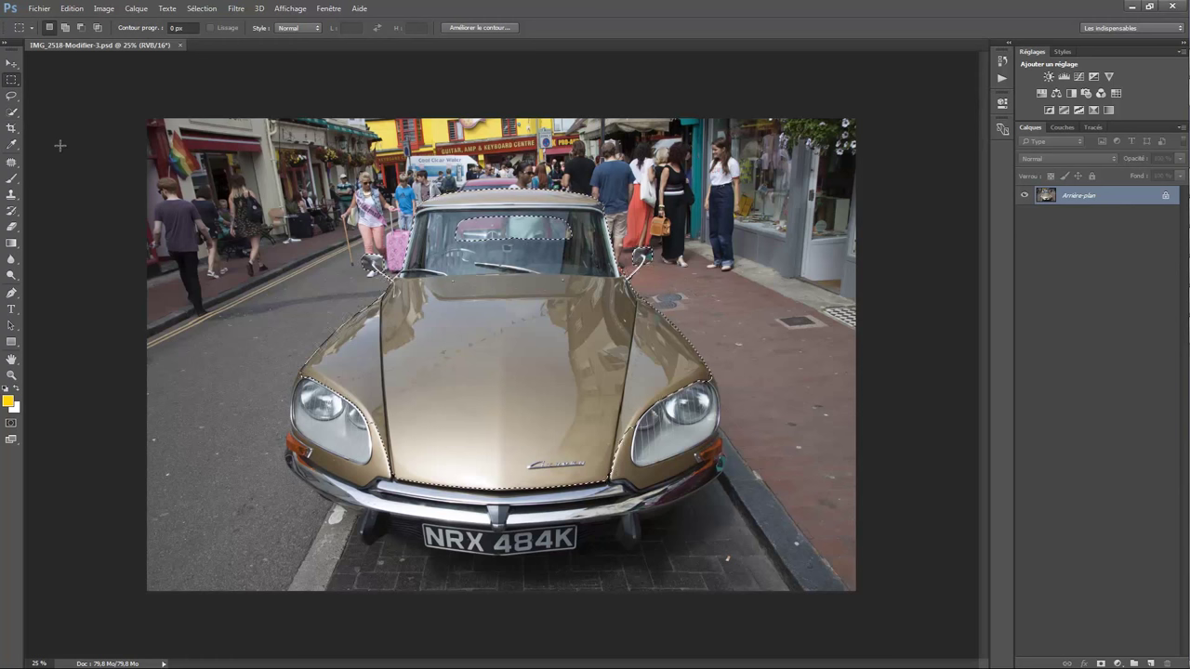
# Step: Add a full-width rectangle over the lower photo below the hood to the car selection
pyautogui.press('shift')
pyautogui.moveTo(137, 370)
pyautogui.mouseDown()
pyautogui.moveTo(898, 615)
pyautogui.moveTo(953, 648)
pyautogui.mouseUp()
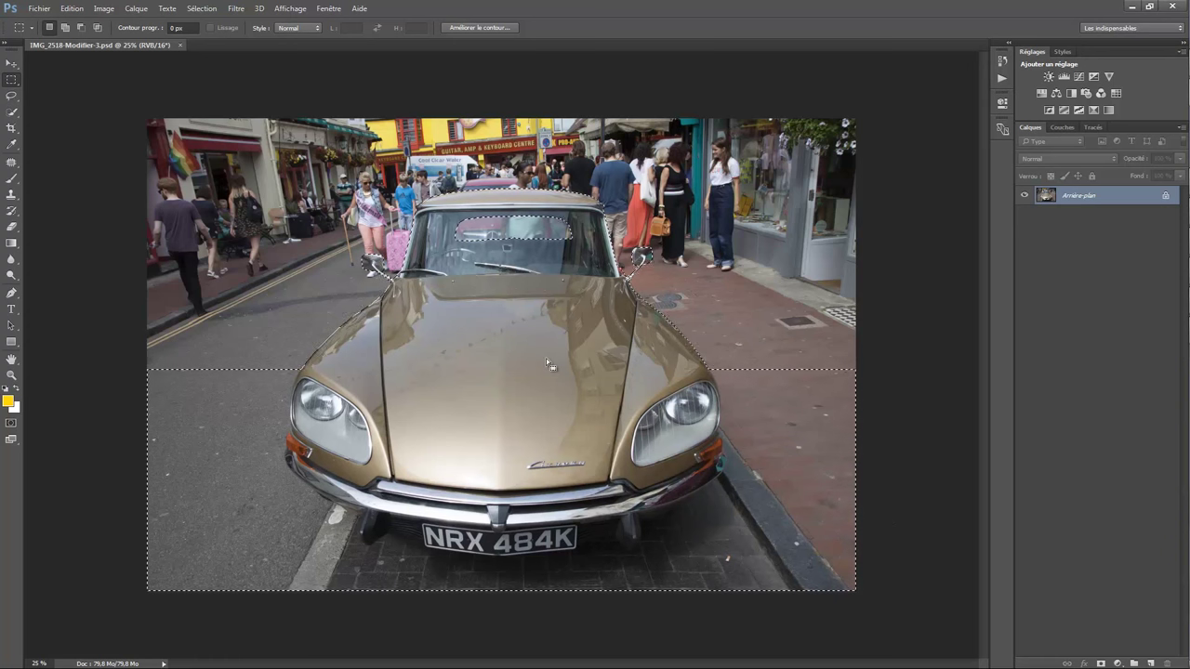
pyautogui.click(1062, 128)
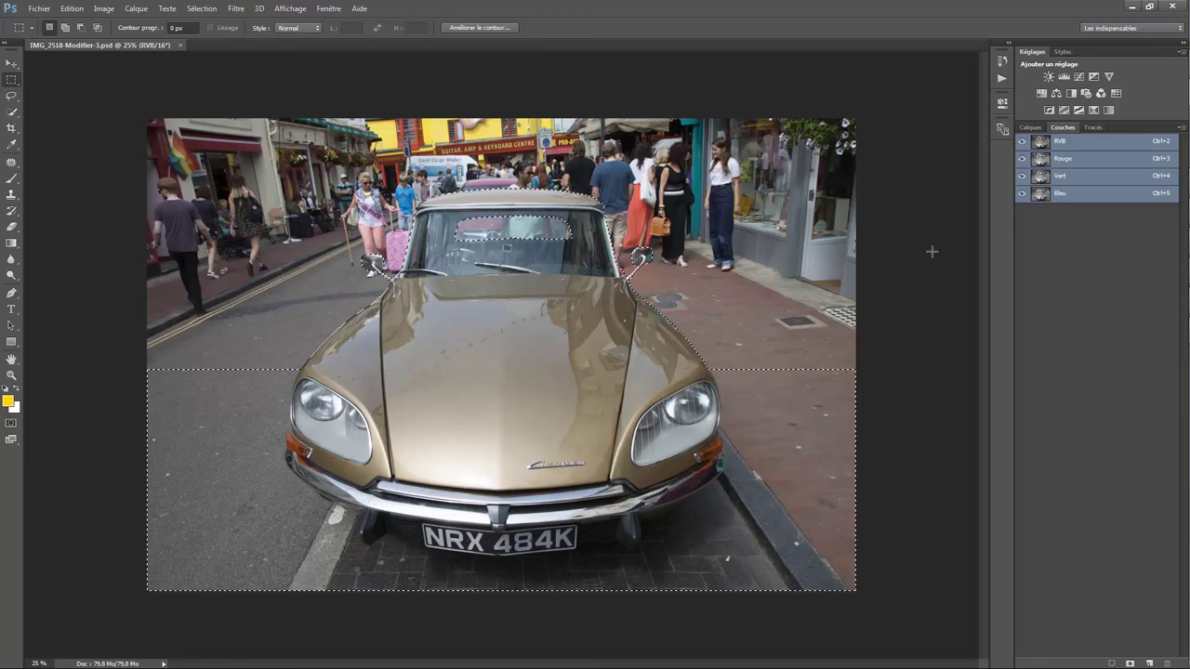
# Step: Create a new Alpha 1 channel and fill the selection in it with white at 100%
pyautogui.click(1149, 664)
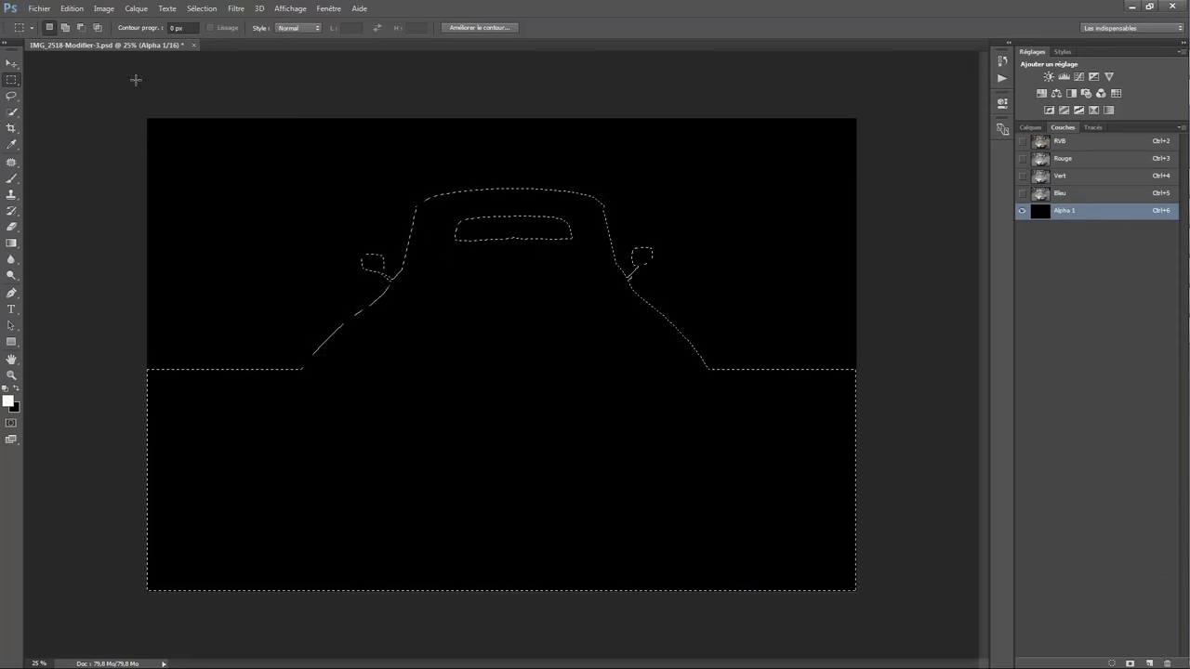
pyautogui.click(71, 8)
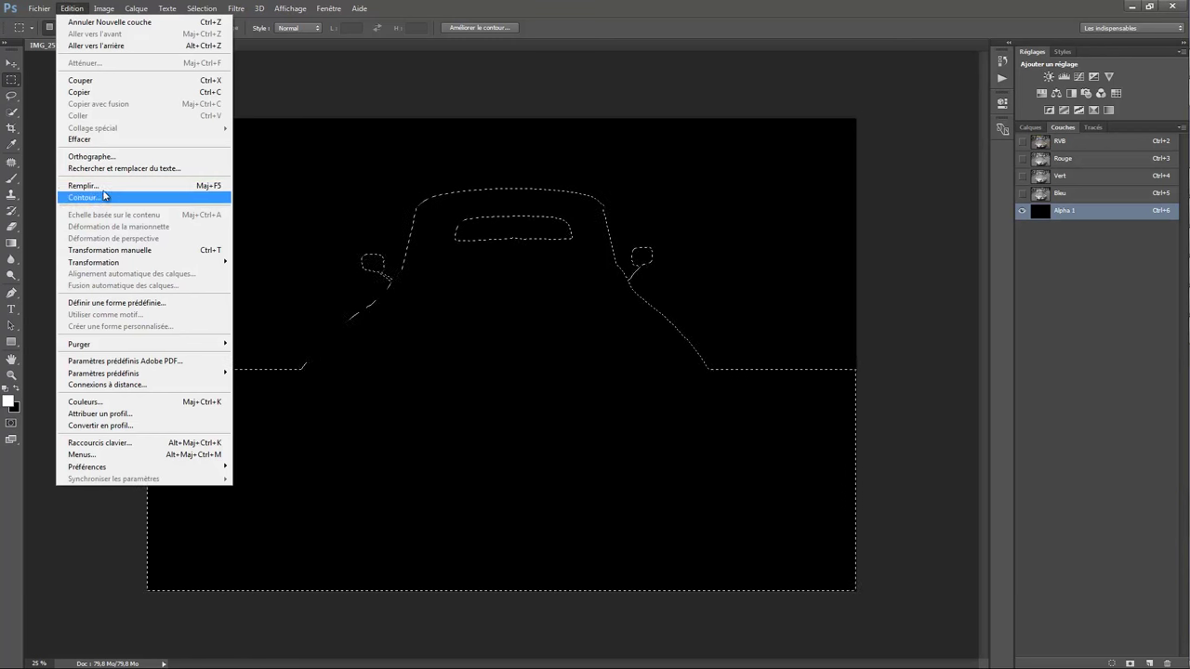
pyautogui.click(93, 186)
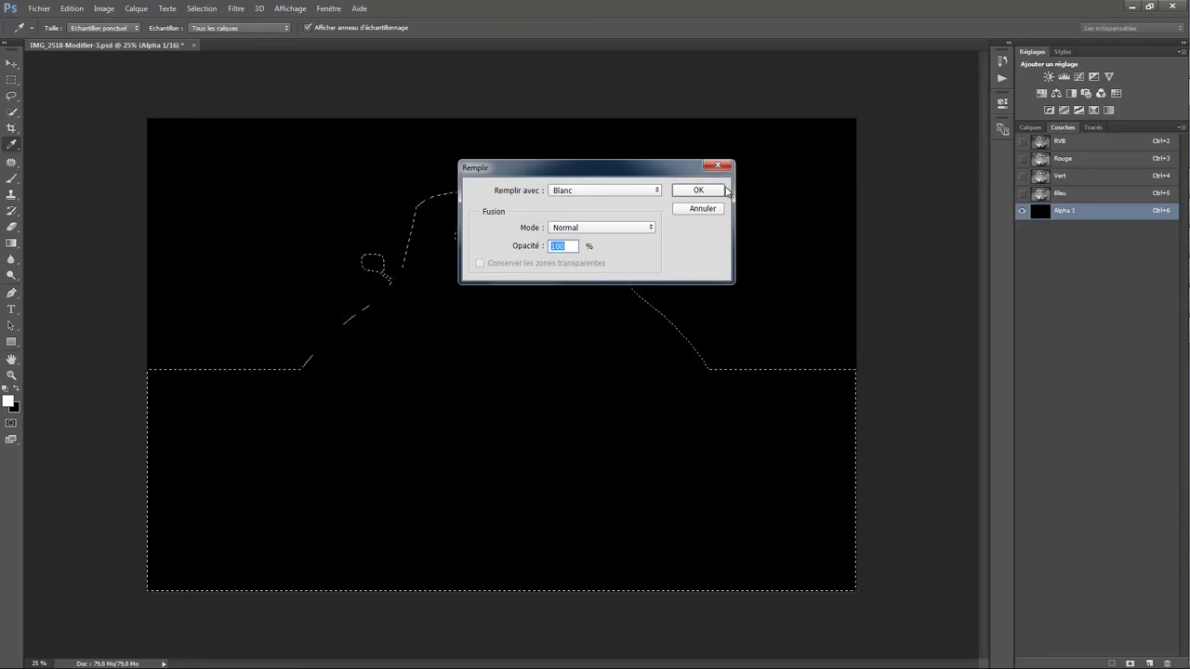
pyautogui.click(698, 190)
pyautogui.press('m')
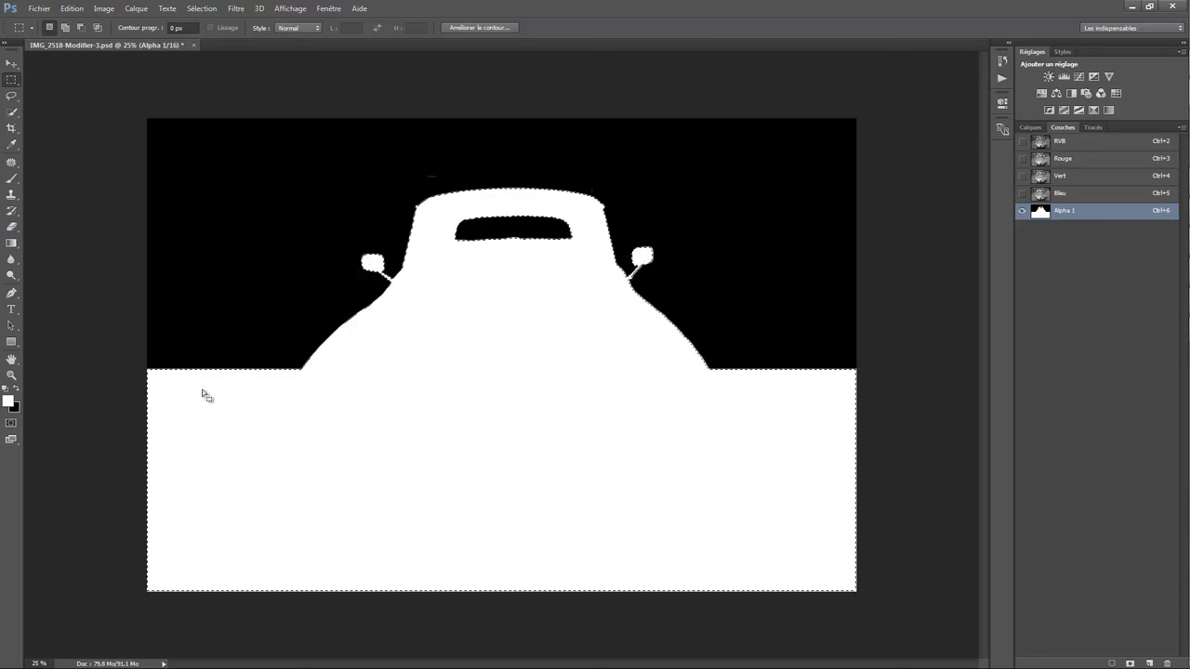
pyautogui.click(1030, 128)
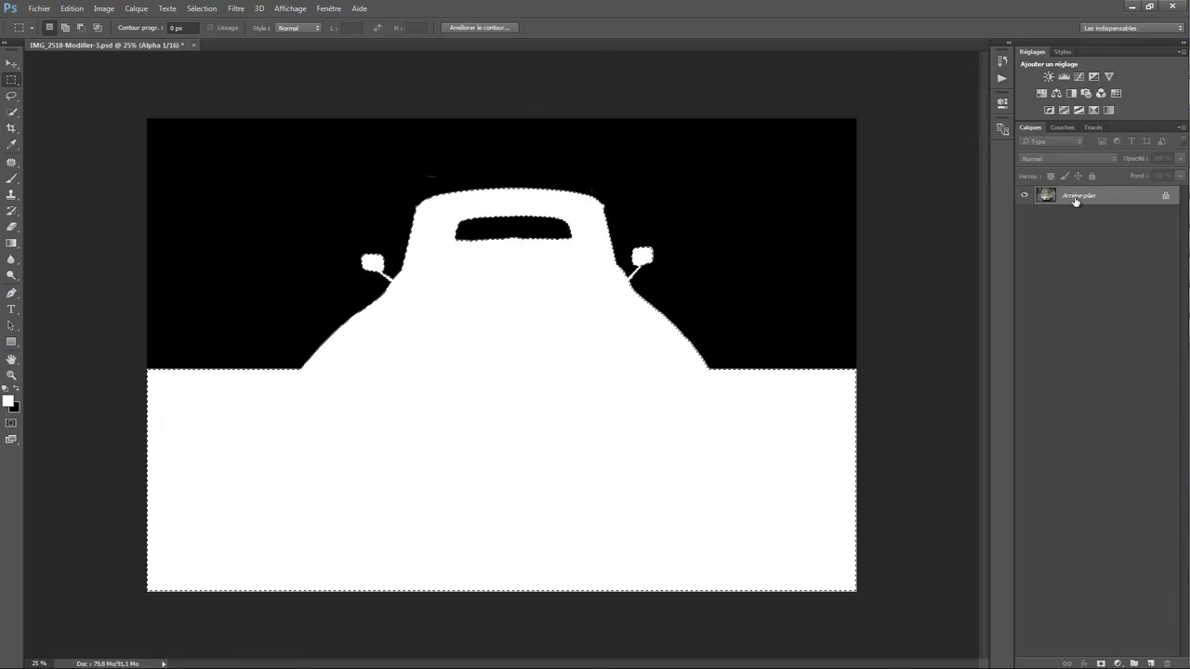
# Step: Return to the RGB colour photo and drop the current selection
pyautogui.click(1076, 197)
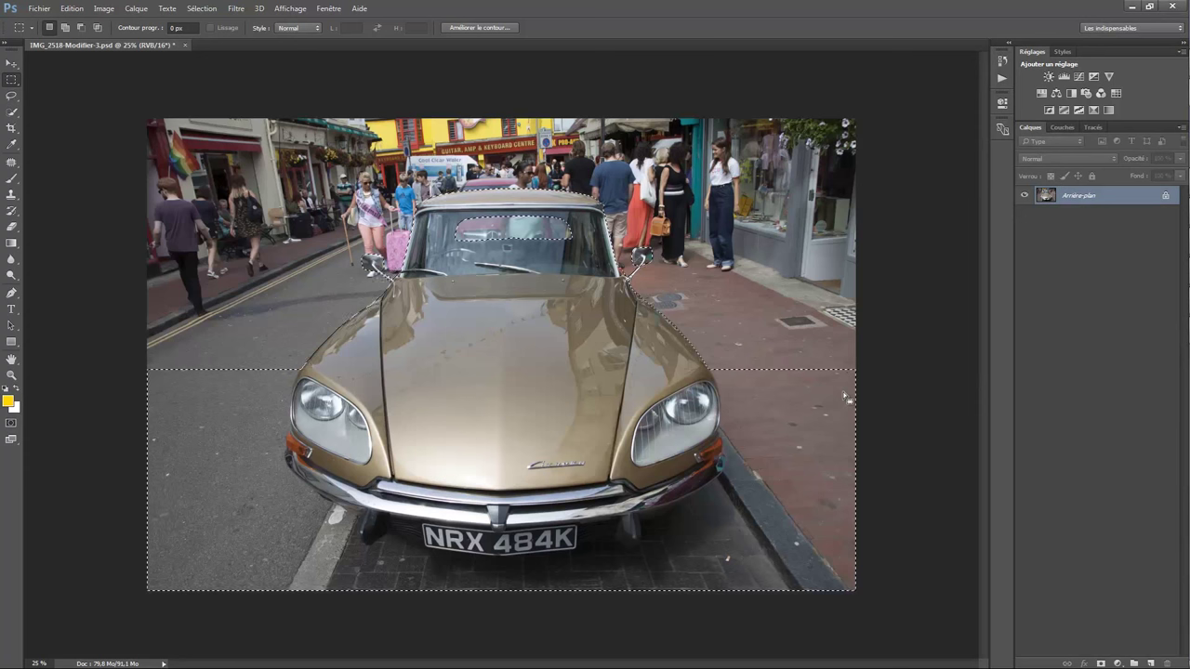
pyautogui.click(202, 13)
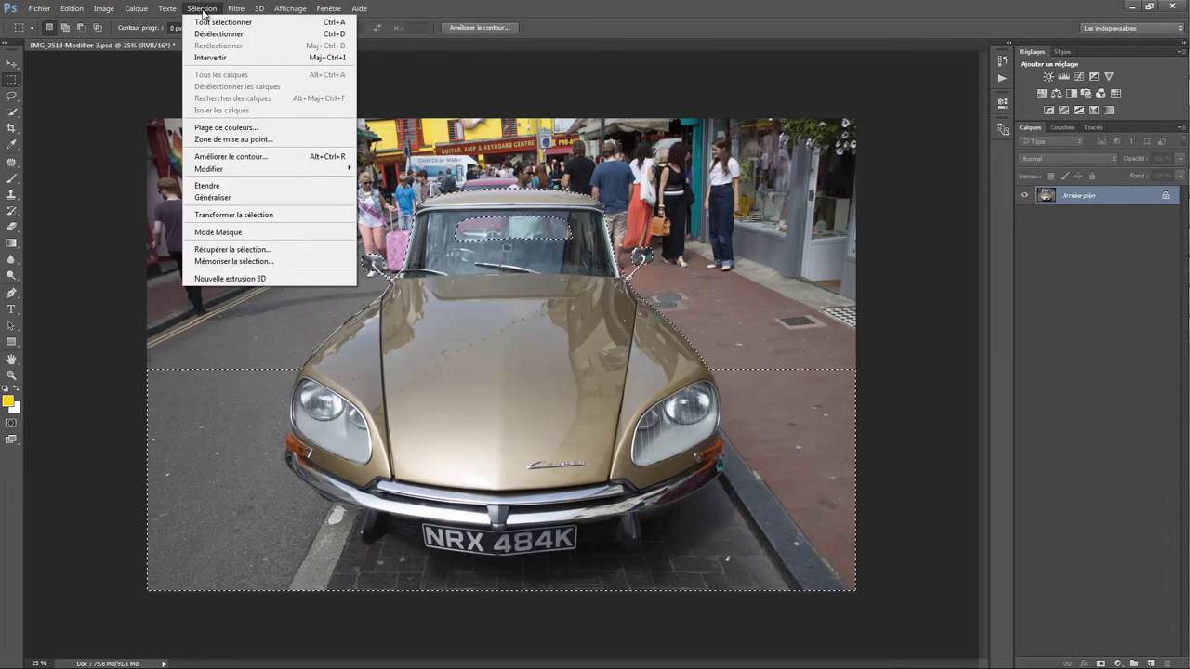
pyautogui.click(227, 37)
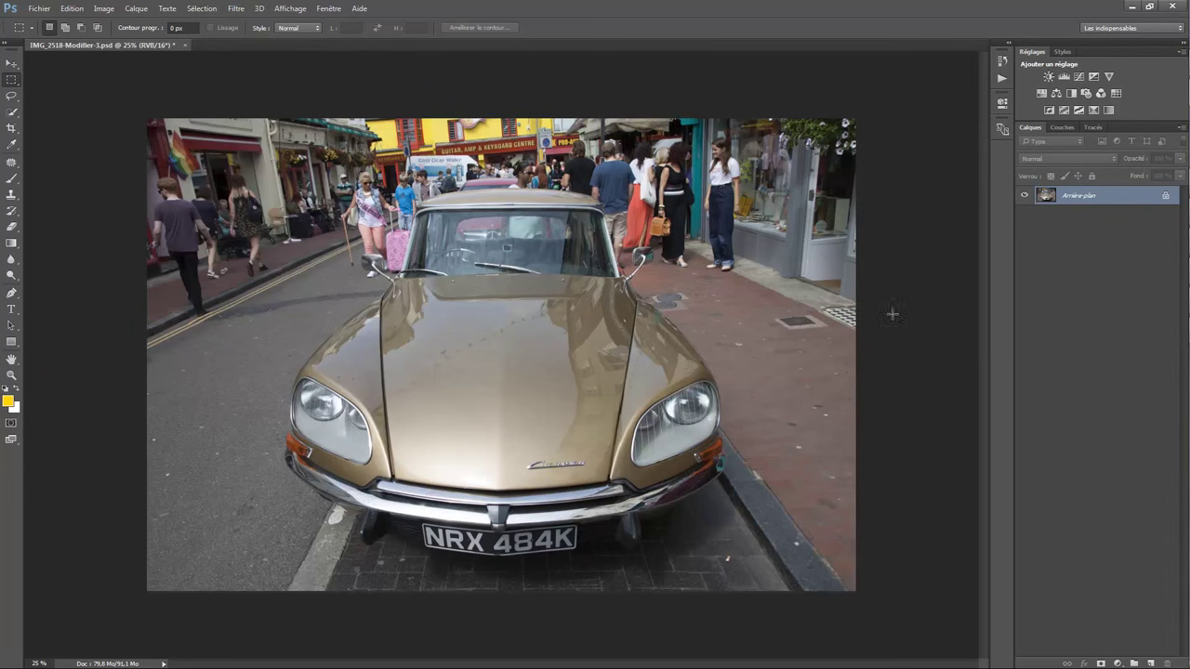
# Step: Duplicate the background layer as 'Arrière-plan copie'
pyautogui.rightClick(1077, 195)
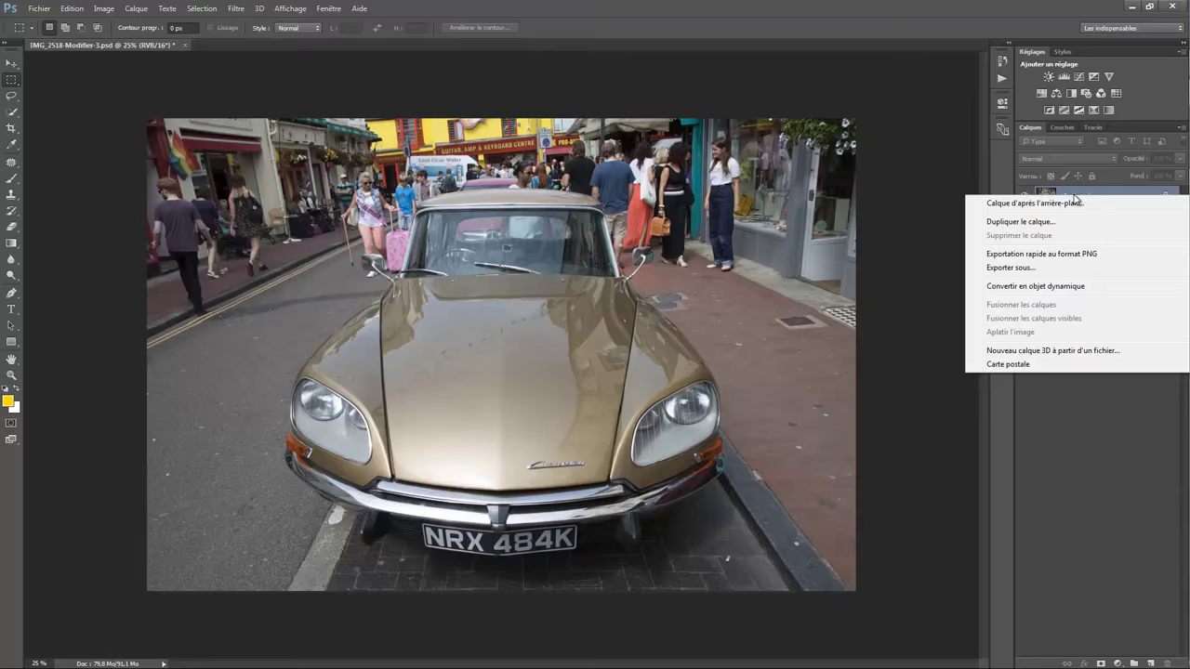
pyautogui.click(1029, 222)
pyautogui.click(898, 281)
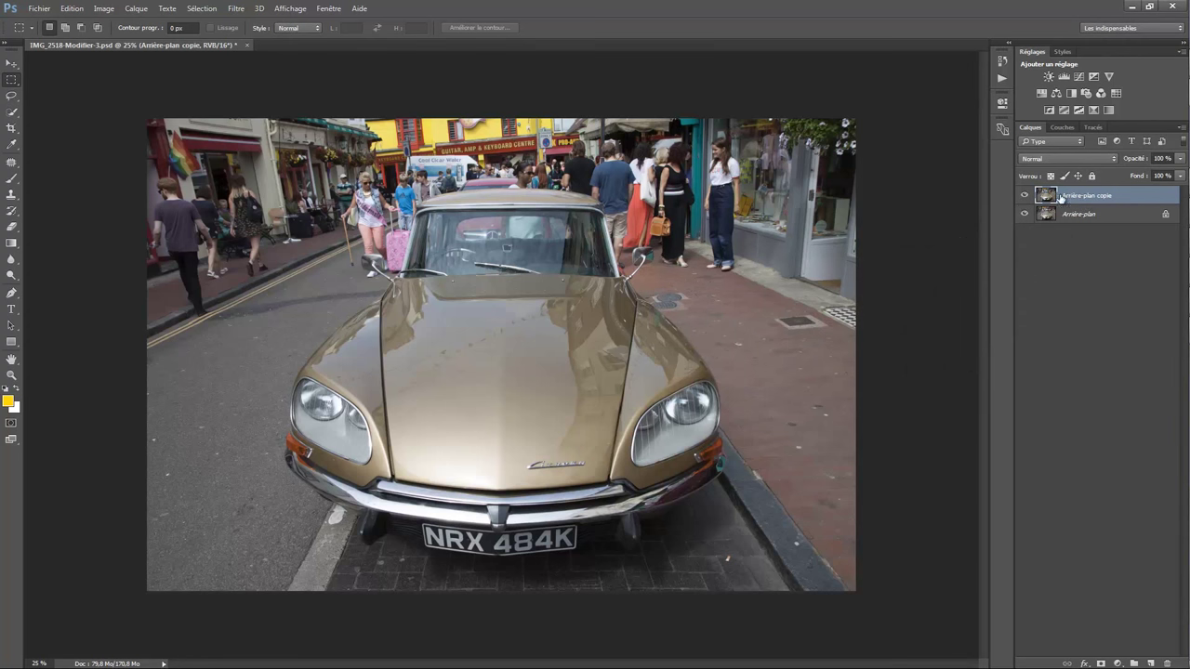
pyautogui.click(237, 9)
pyautogui.moveTo(279, 180)
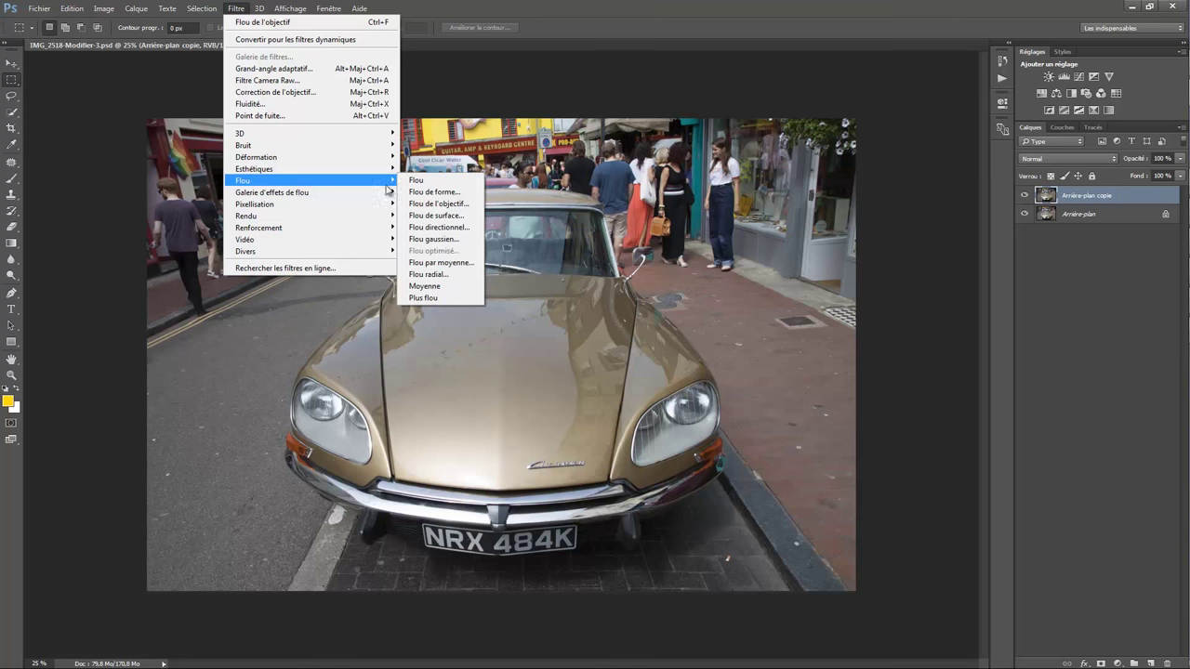
# Step: Apply Flou de l'objectif using inverted Alpha 1 as source, radius about 35
pyautogui.click(446, 210)
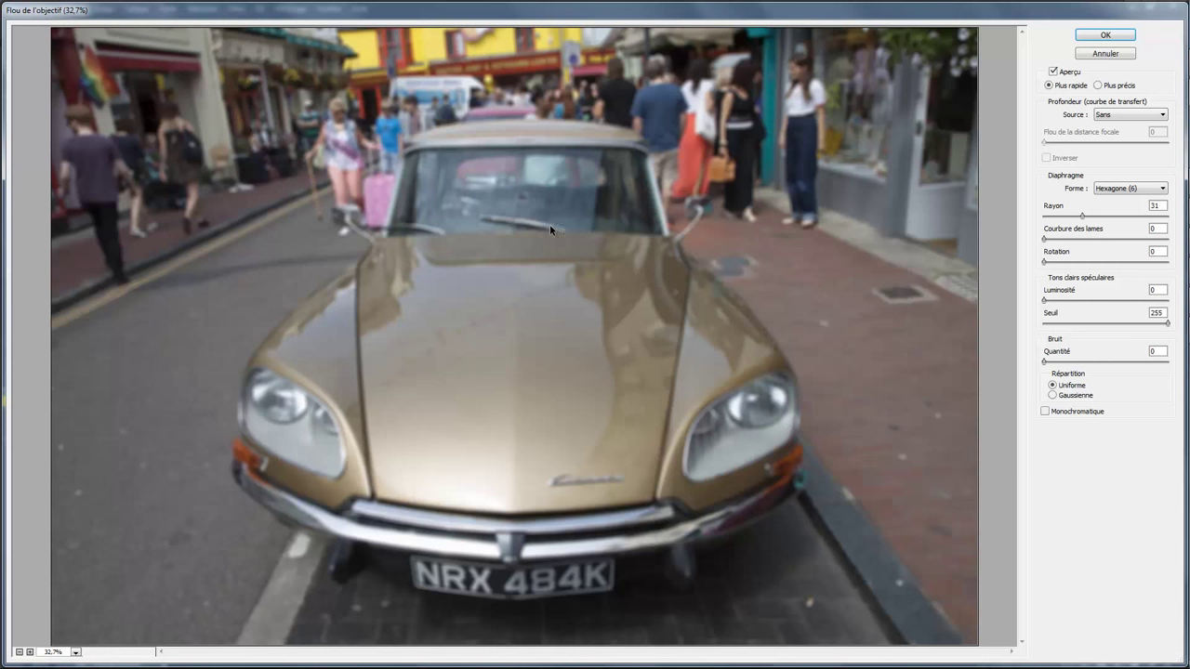
pyautogui.click(1060, 216)
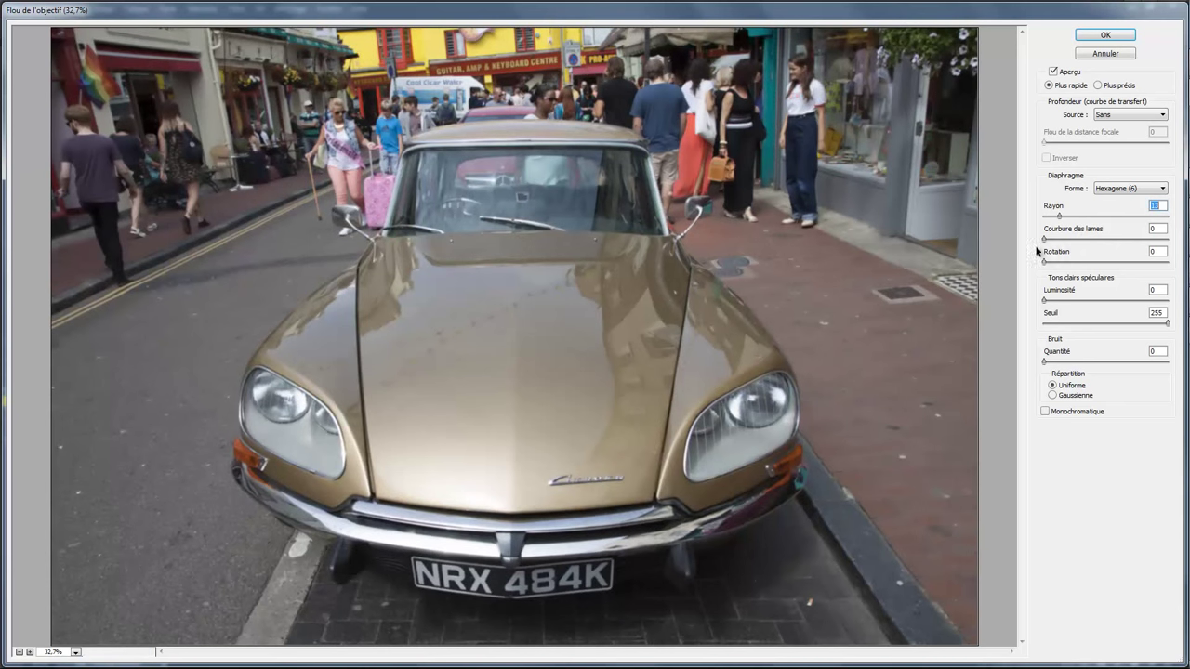
pyautogui.click(1130, 216)
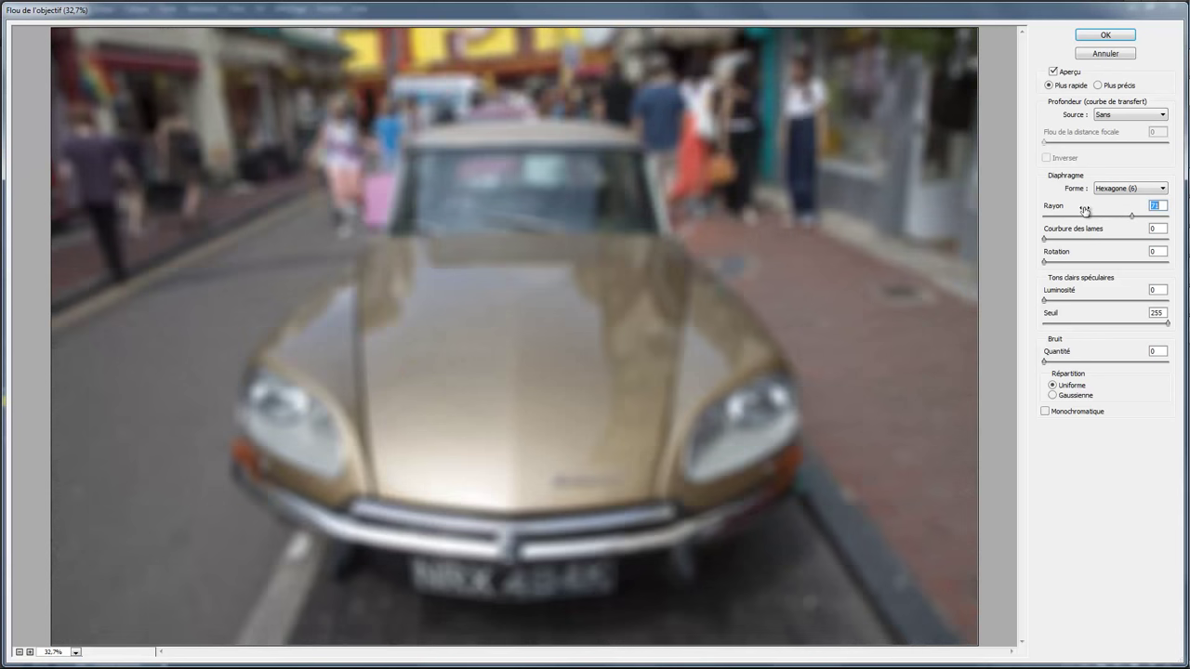
pyautogui.click(1106, 117)
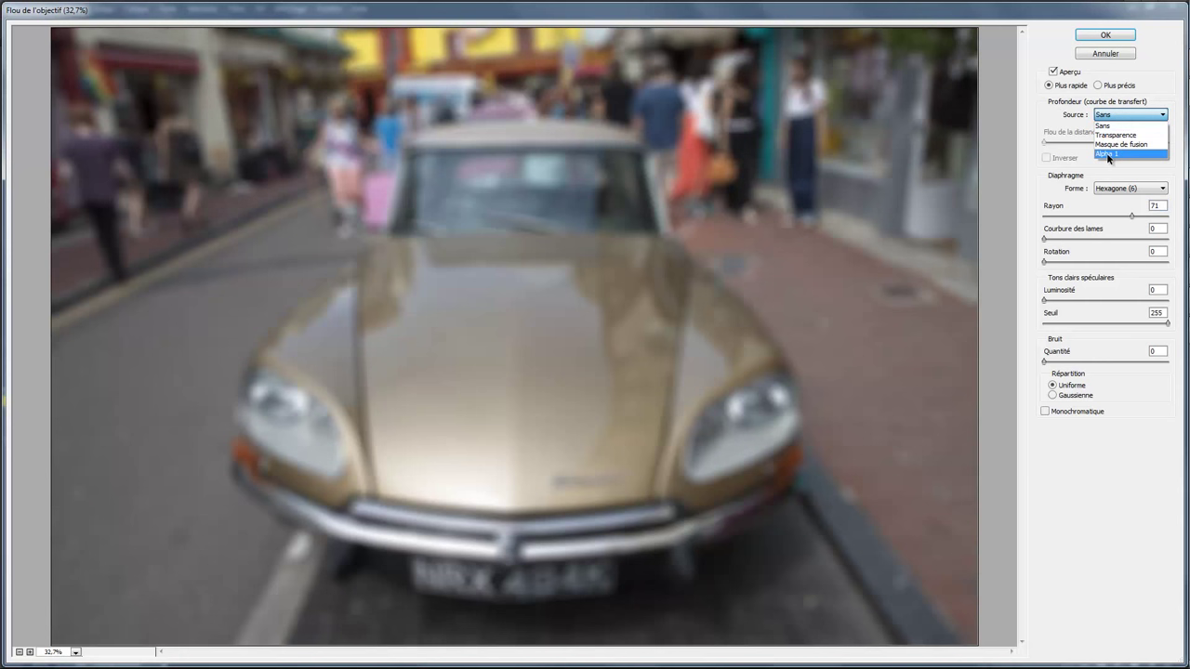
pyautogui.press('Return')
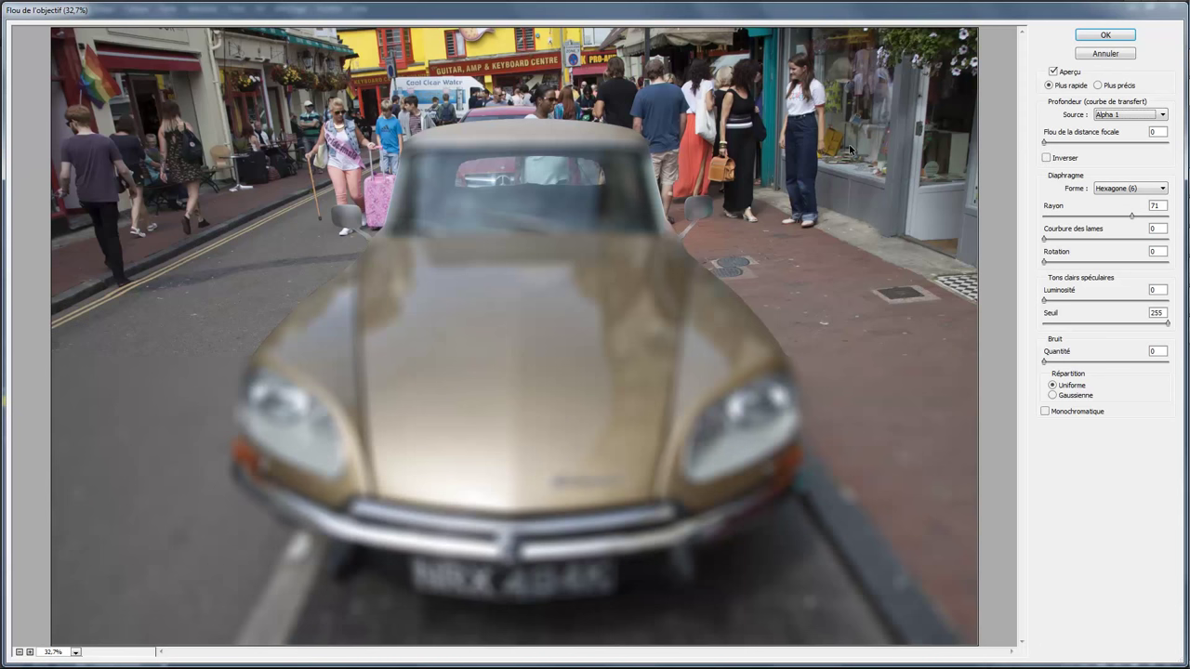
pyautogui.hotkey('alt', 'i')
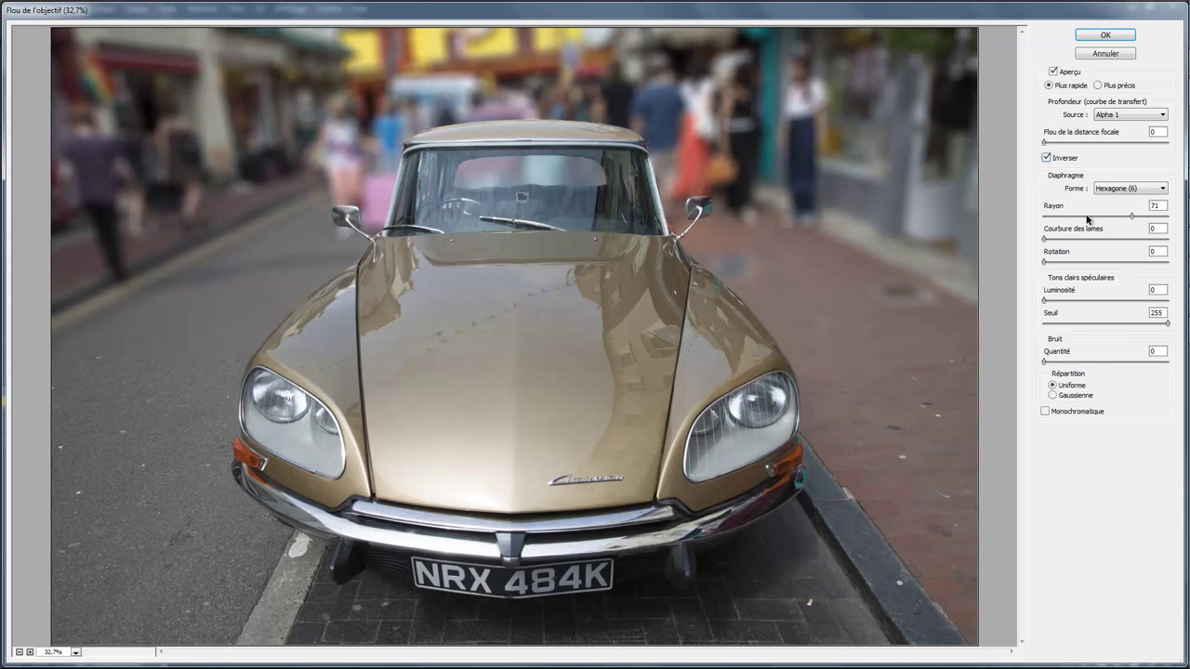
pyautogui.click(1087, 217)
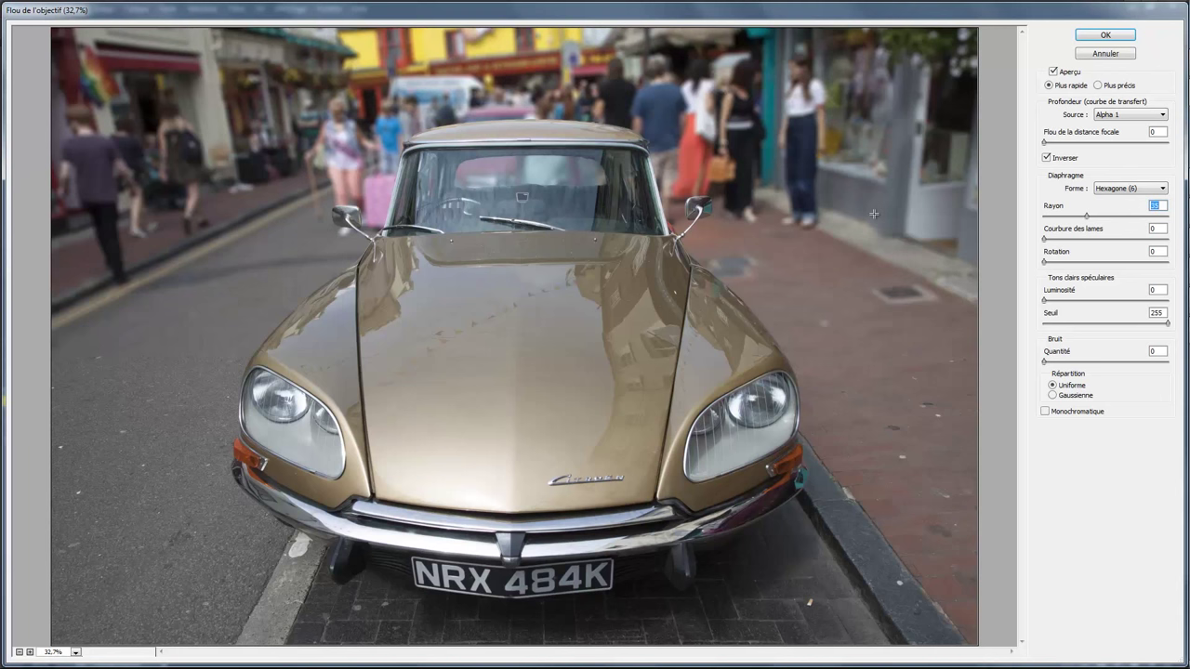
pyautogui.click(1106, 34)
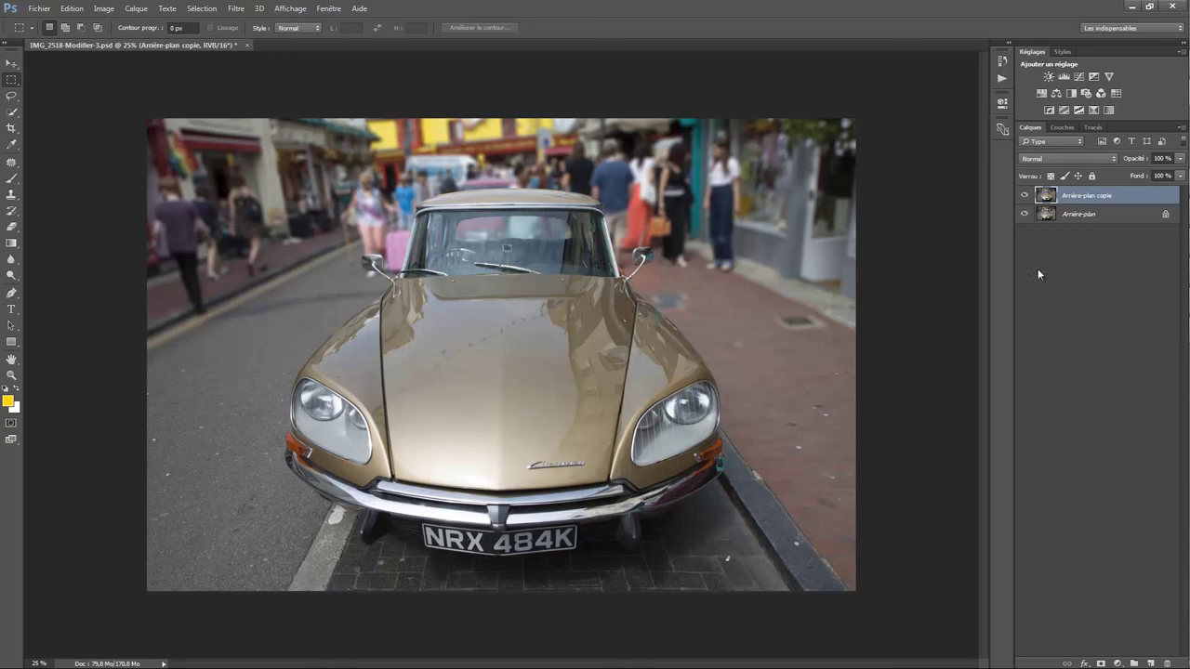
# Step: Compare the blurred copy against the original, then give it a white layer mask
pyautogui.click(1025, 195)
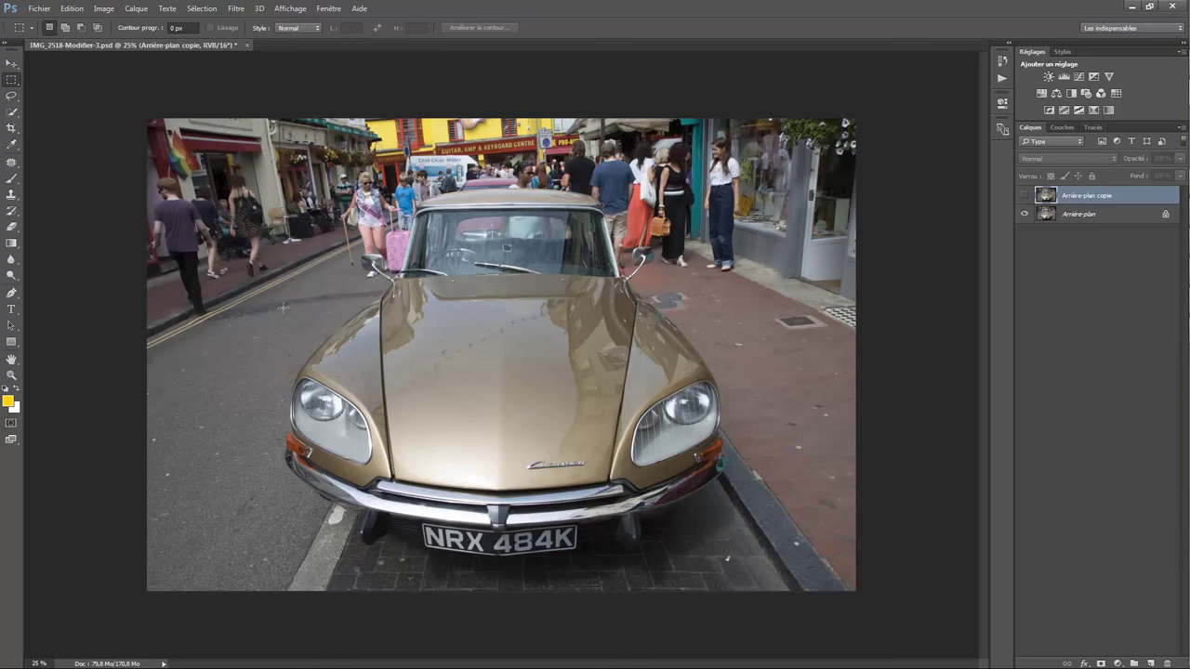
pyautogui.click(1024, 195)
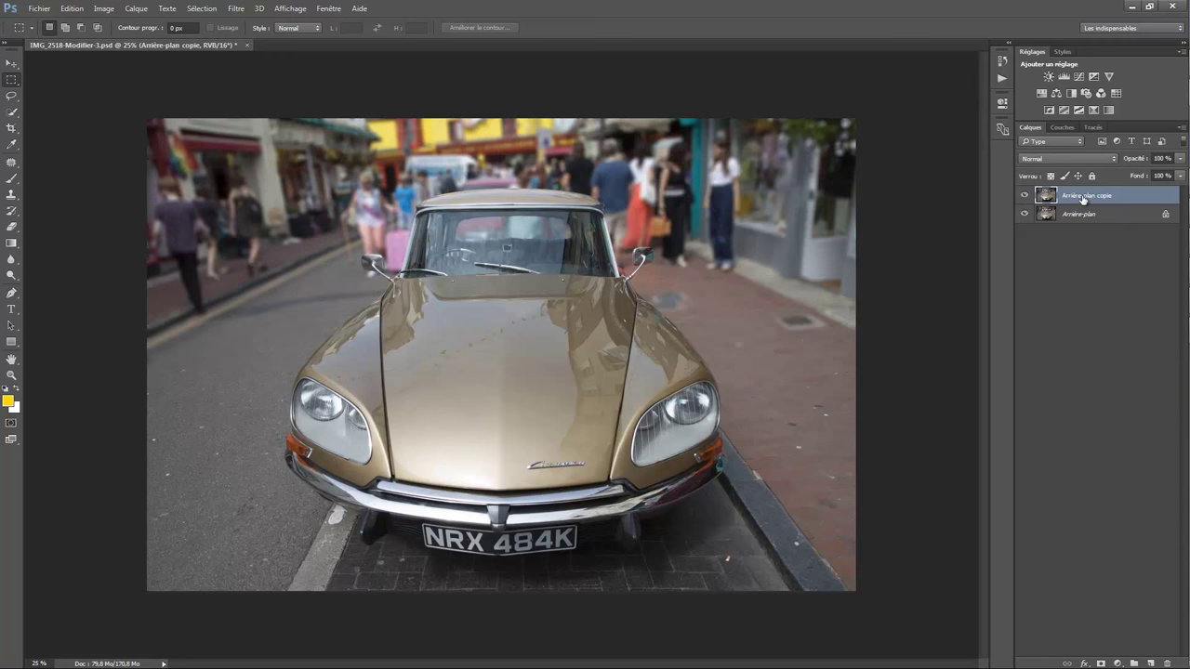
pyautogui.click(1101, 664)
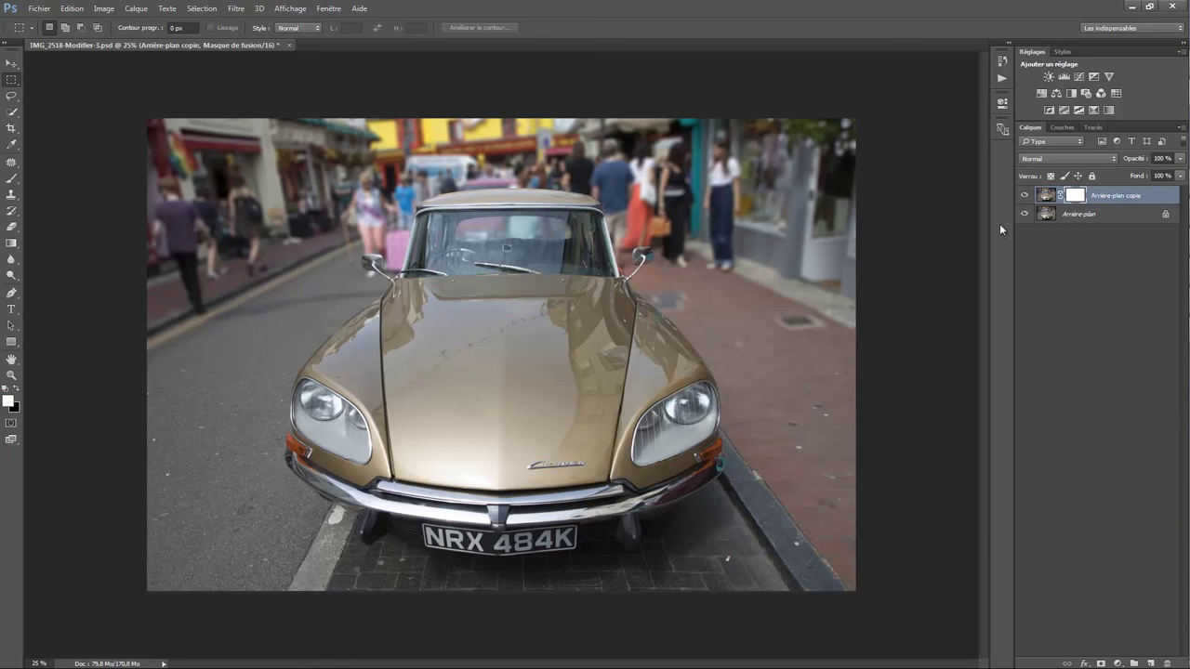
# Step: Select the Gradient tool with white foreground and black background colours
pyautogui.click(12, 243)
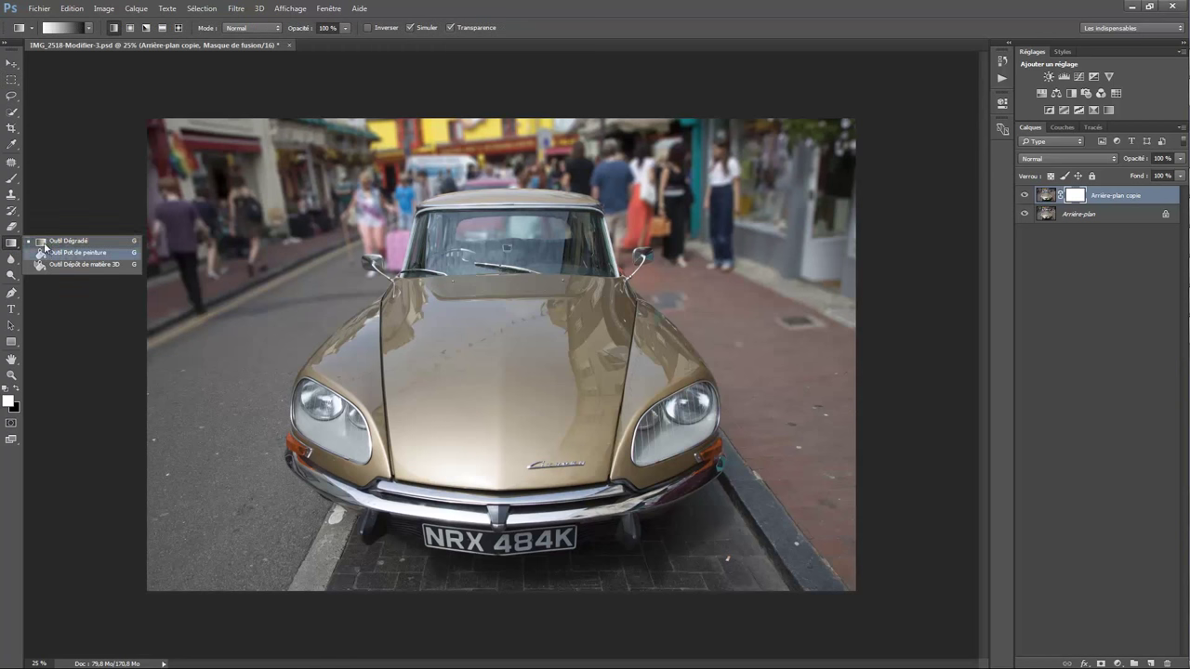
pyautogui.click(12, 243)
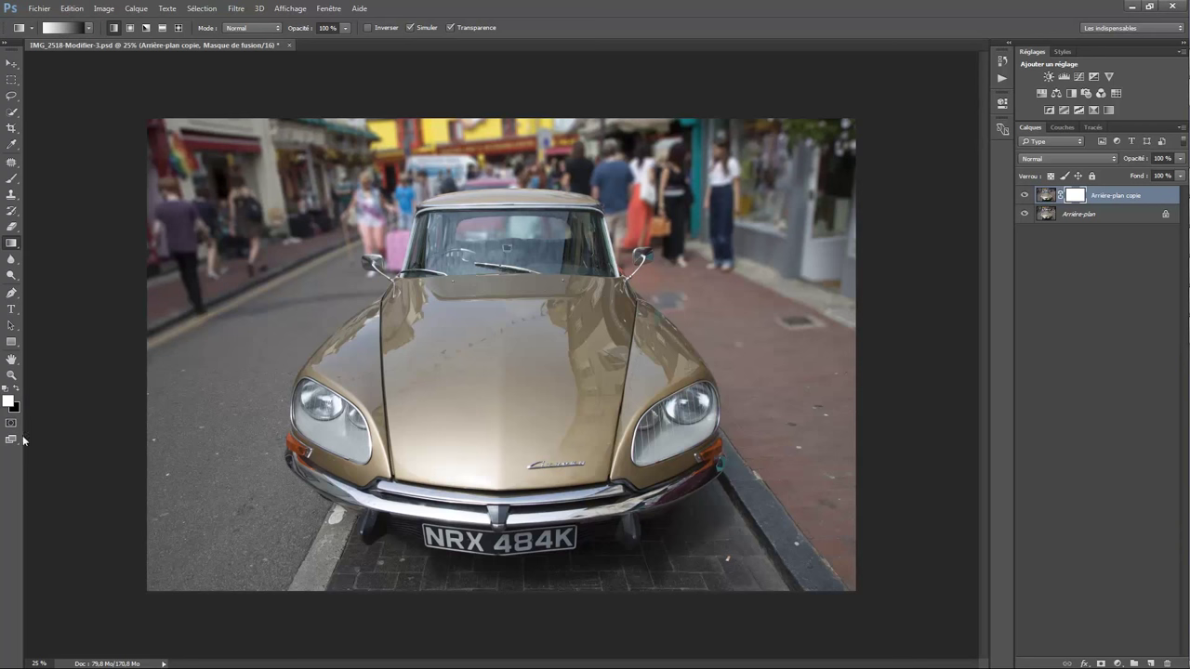
pyautogui.click(8, 400)
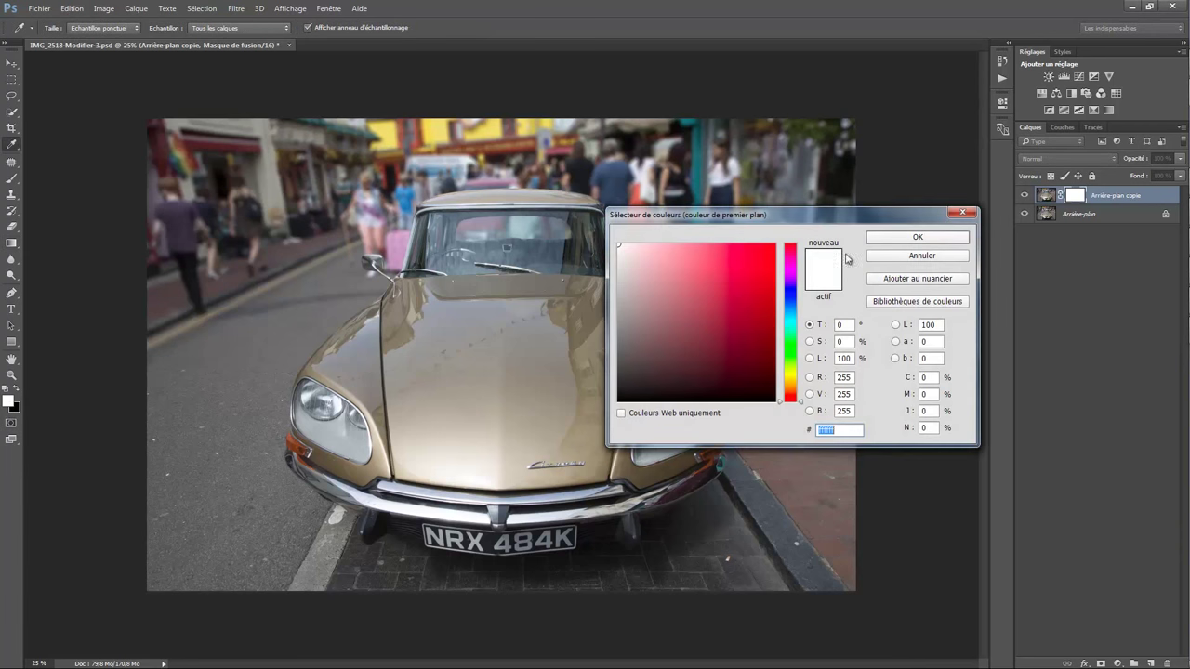
pyautogui.click(906, 238)
pyautogui.click(16, 409)
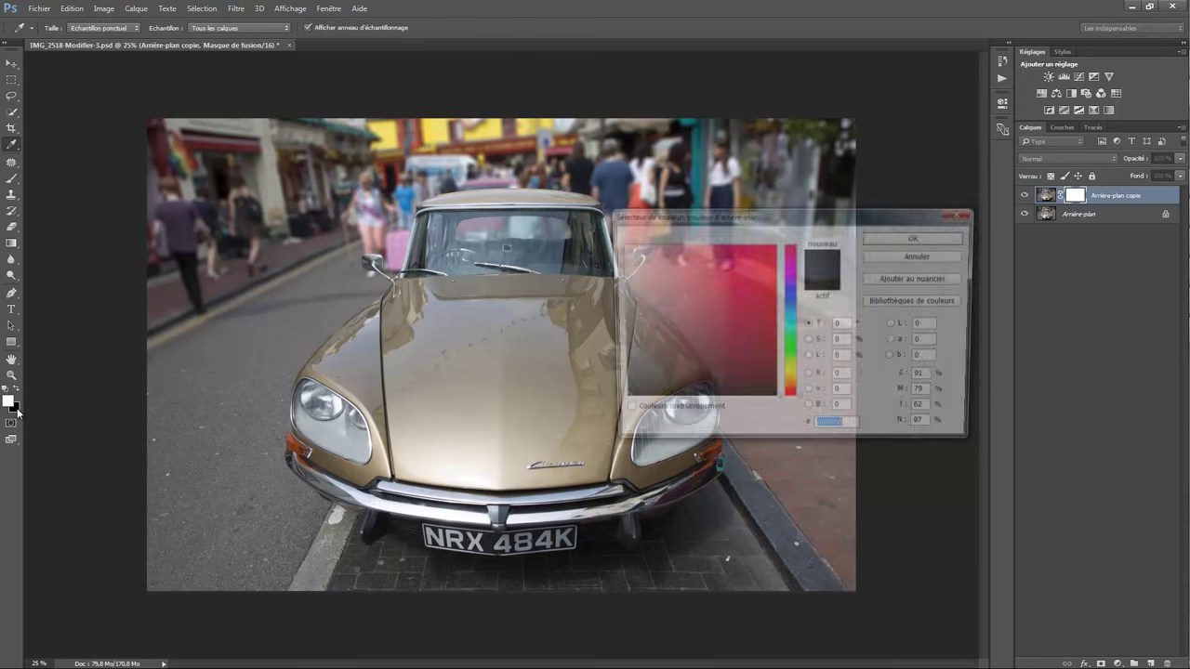
pyautogui.click(939, 240)
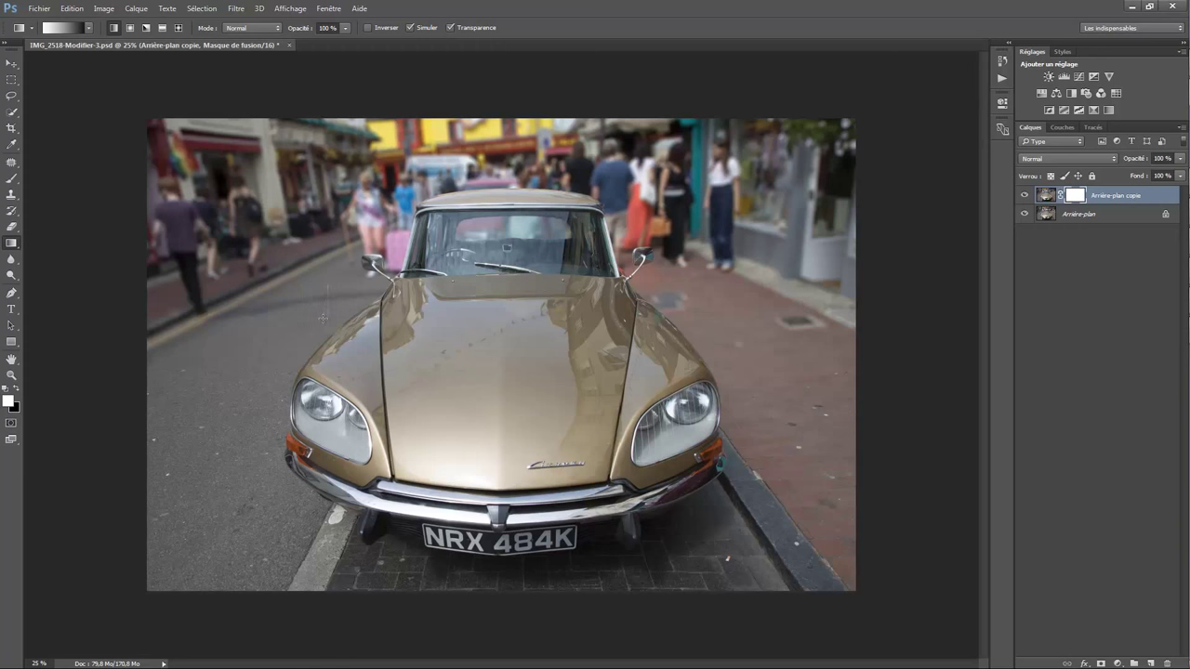
# Step: Draw a gradient on the layer mask, undo it, and redraw a shorter straight gradient
pyautogui.moveTo(323, 326); pyautogui.dragTo(316, 352)
pyautogui.moveTo(322, 368); pyautogui.dragTo(322, 368)
pyautogui.click(73, 8)
pyautogui.click(86, 20)
pyautogui.moveTo(324, 269); pyautogui.dragTo(319, 303)
pyautogui.hotkey('ctrl', 'i')
pyautogui.click(289, 46)
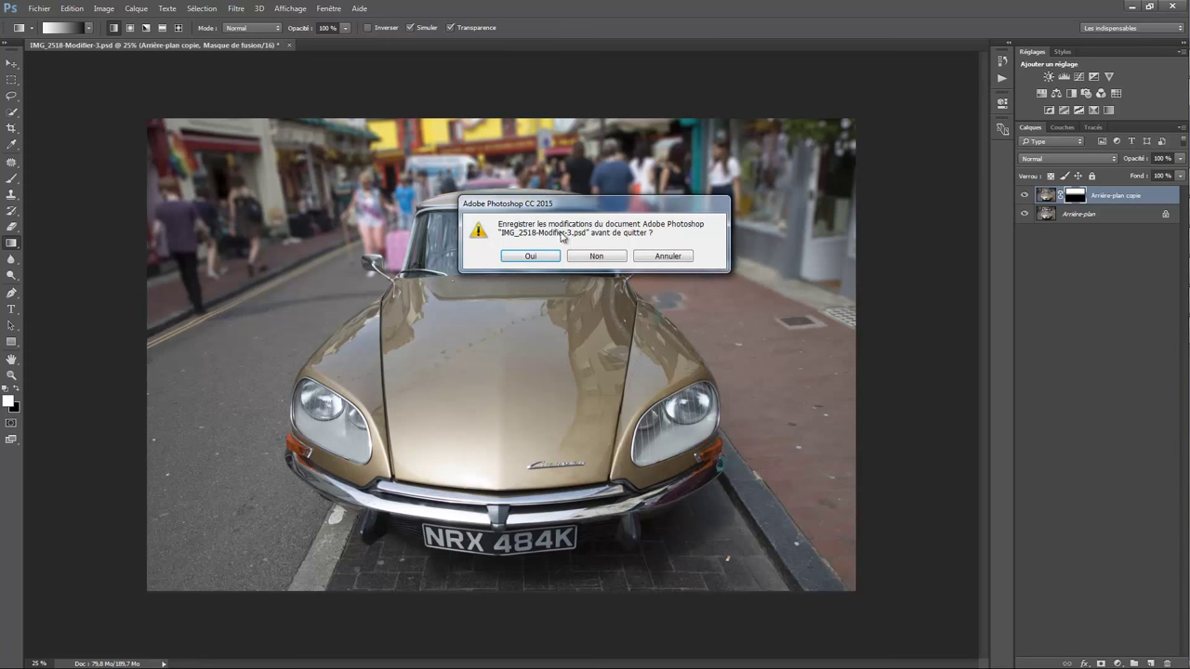
# Step: Save changes to IMG_2518-Modifier-3.psd when closing it
pyautogui.click(531, 257)
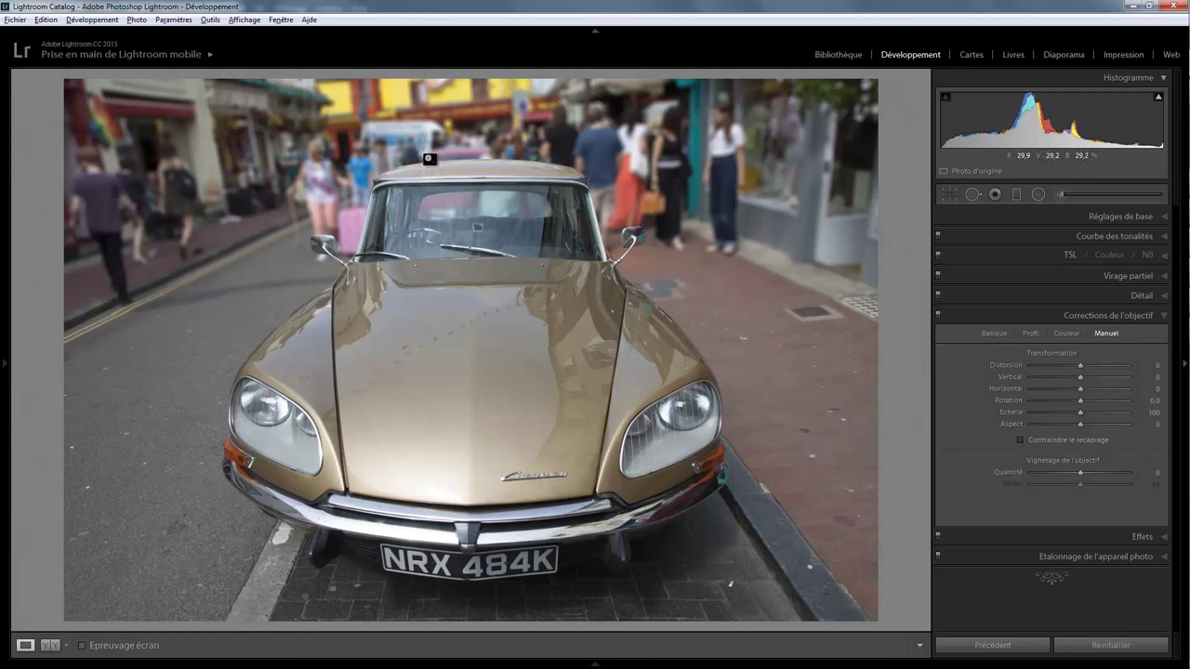
# Step: Convert the photo to Noir/blanc with Clarté +57
pyautogui.click(1166, 221)
pyautogui.click(1153, 234)
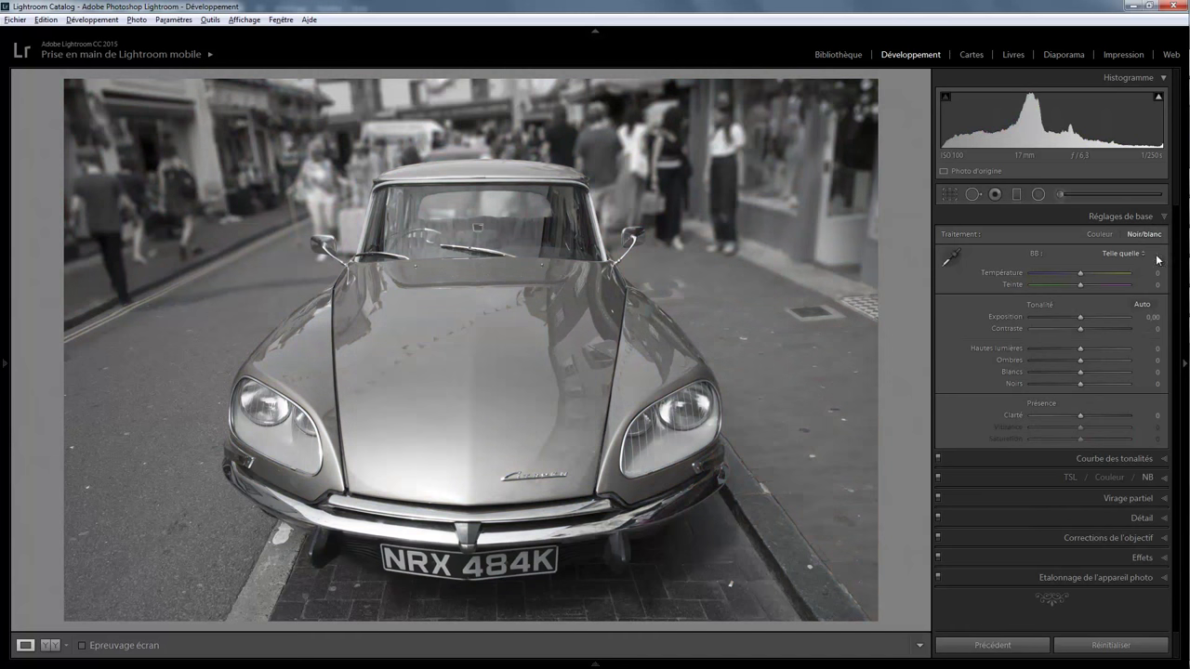
pyautogui.moveTo(1080, 417); pyautogui.dragTo(1107, 417)
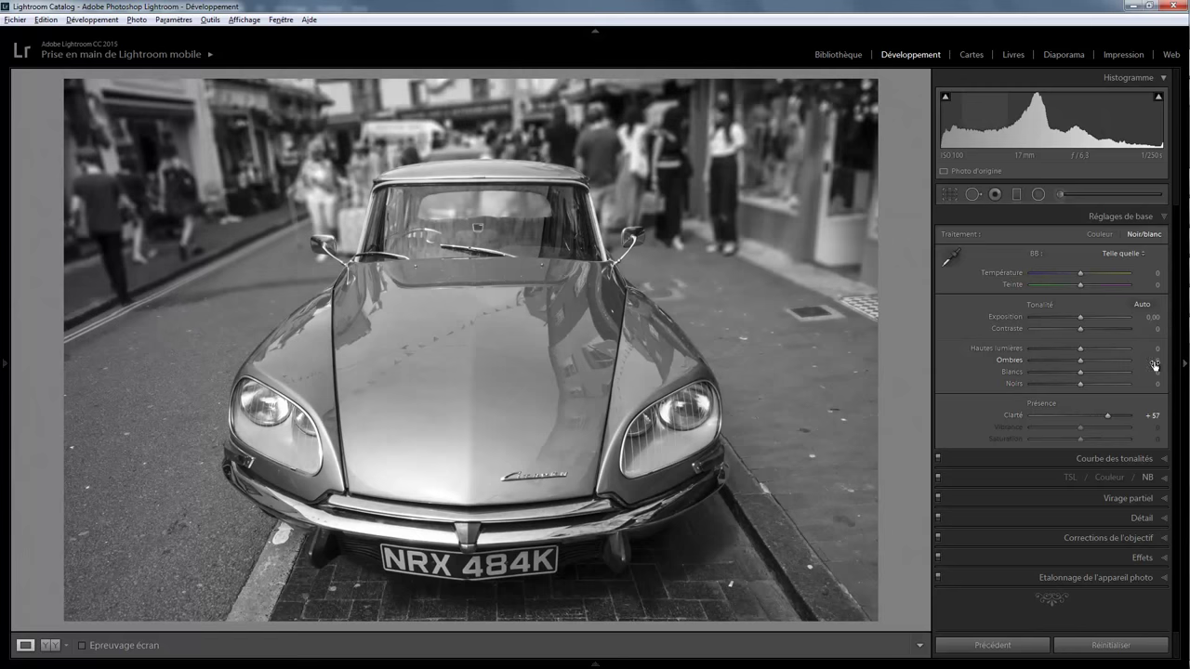
# Step: Split-tone highlights and shadows sepia (hue 37, saturation 22) and add grain at 58
pyautogui.click(1167, 500)
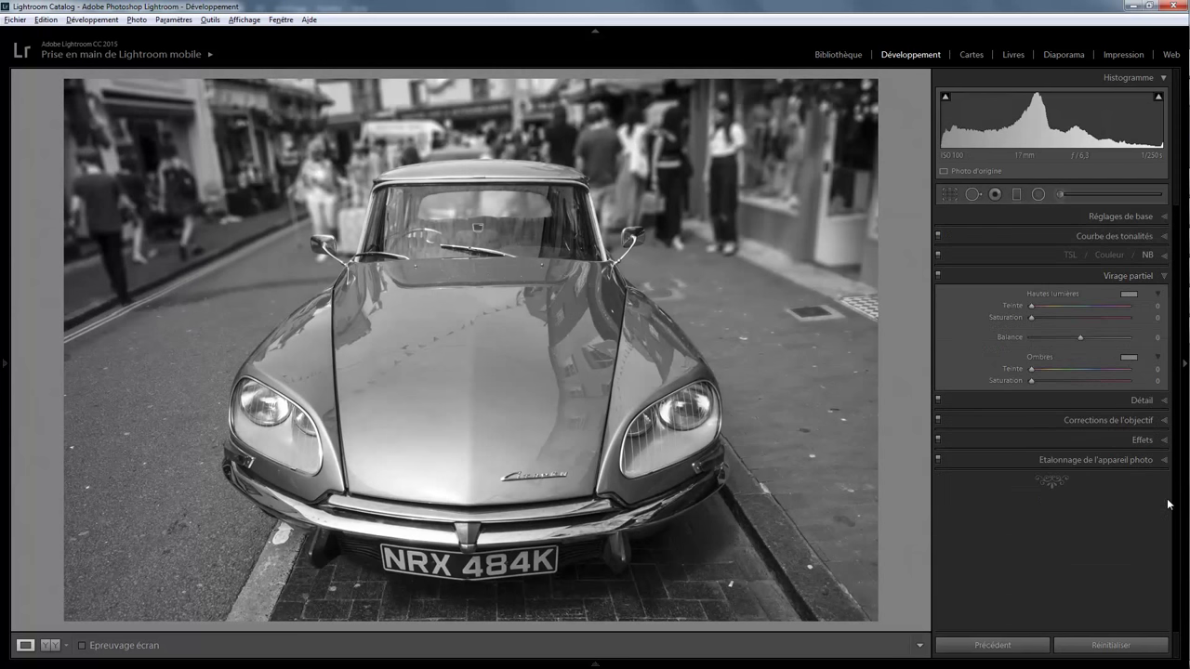
pyautogui.click(1128, 295)
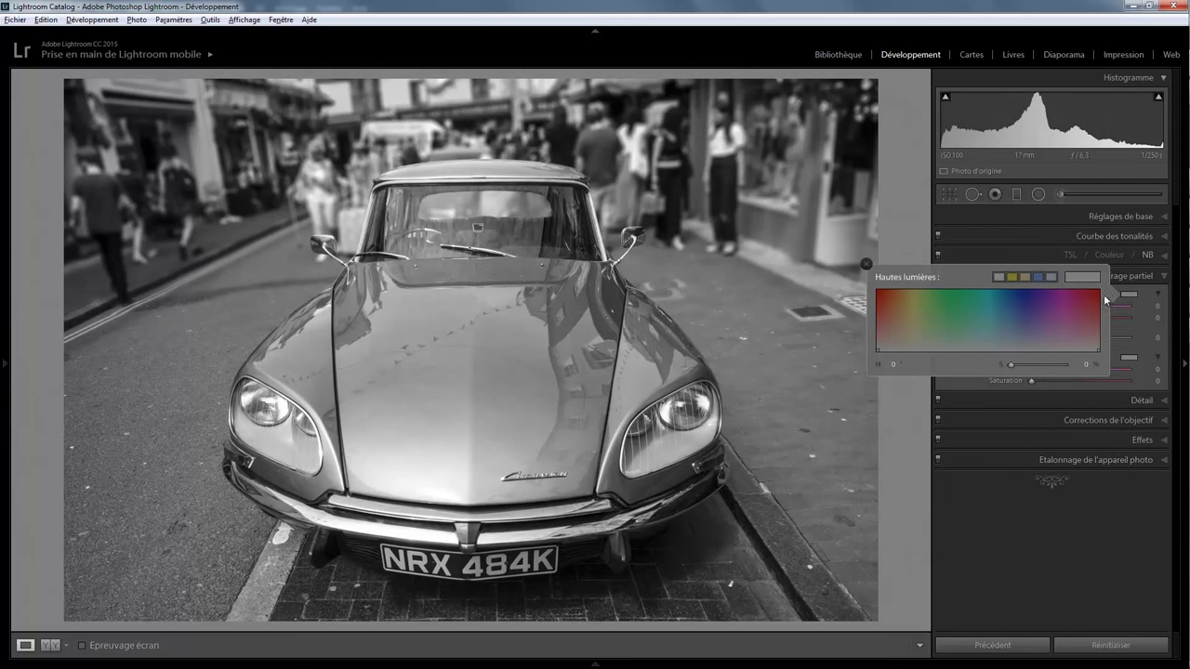
pyautogui.click(1023, 276)
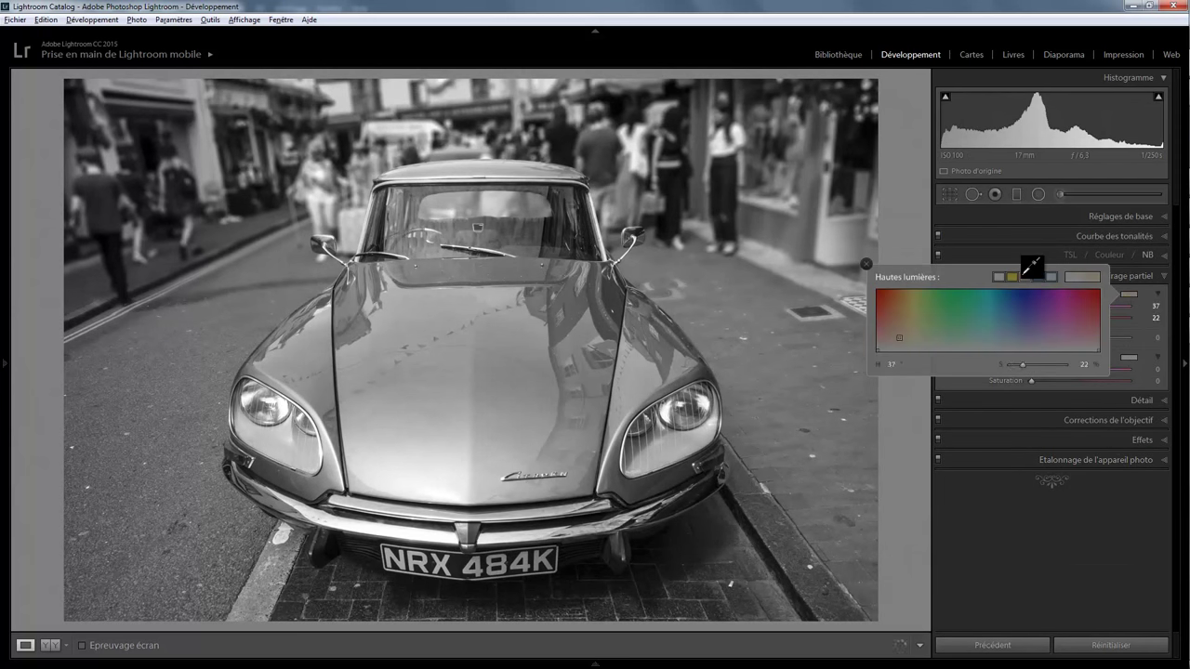
pyautogui.click(1129, 357)
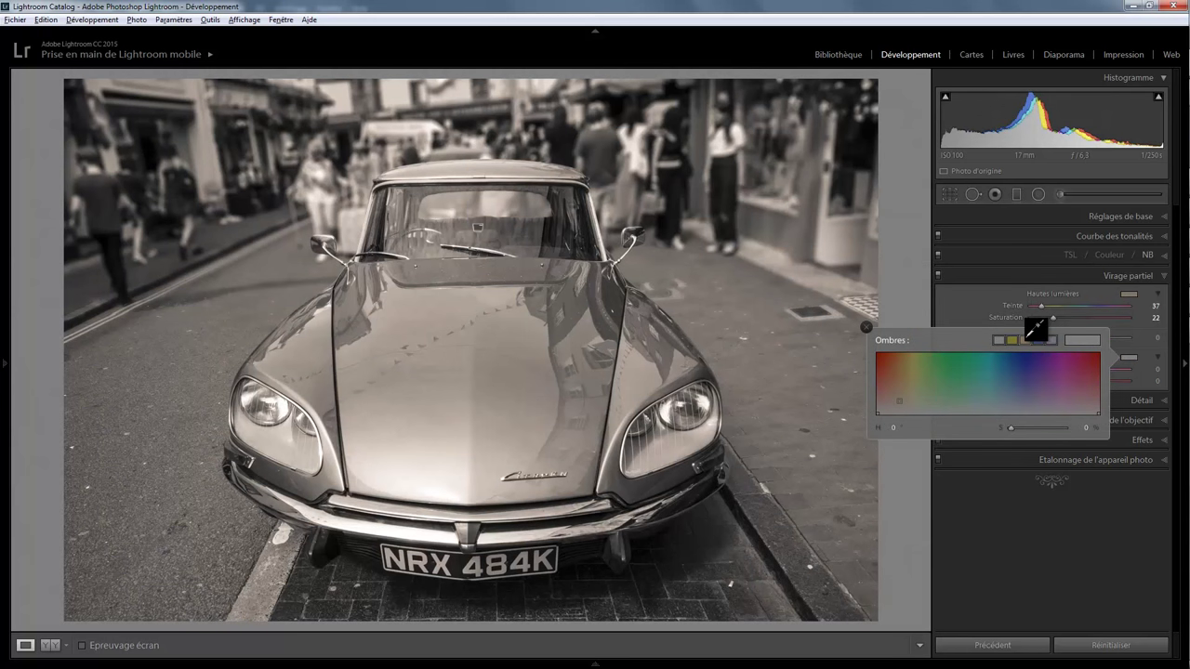
pyautogui.click(1025, 340)
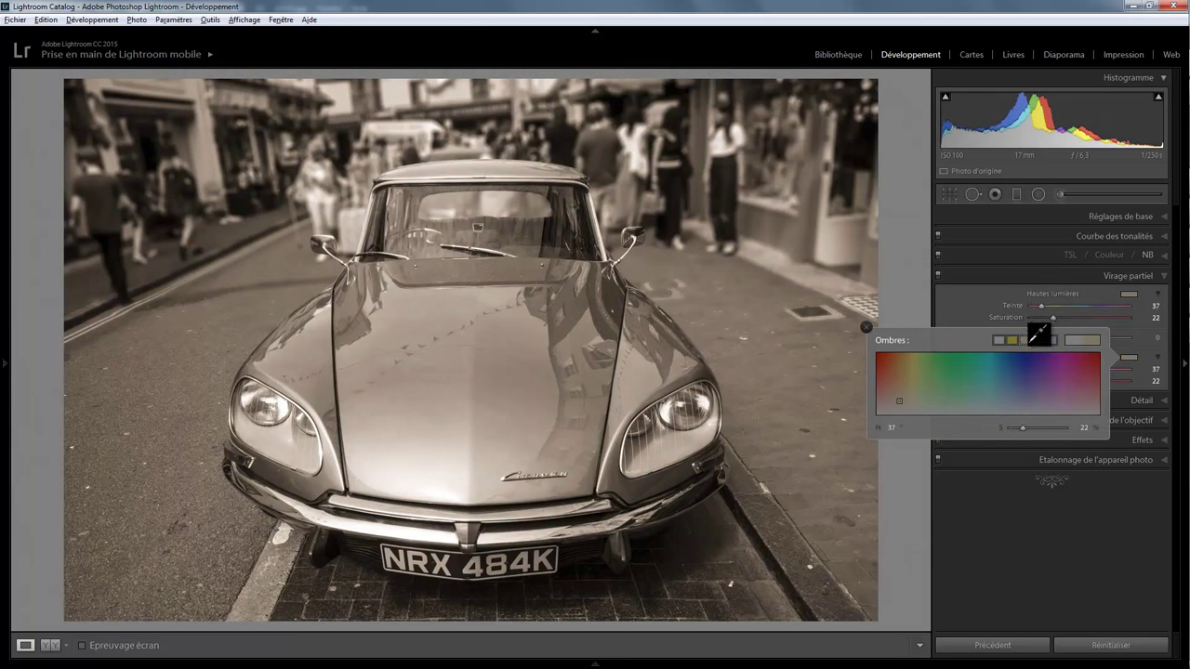
pyautogui.click(1160, 441)
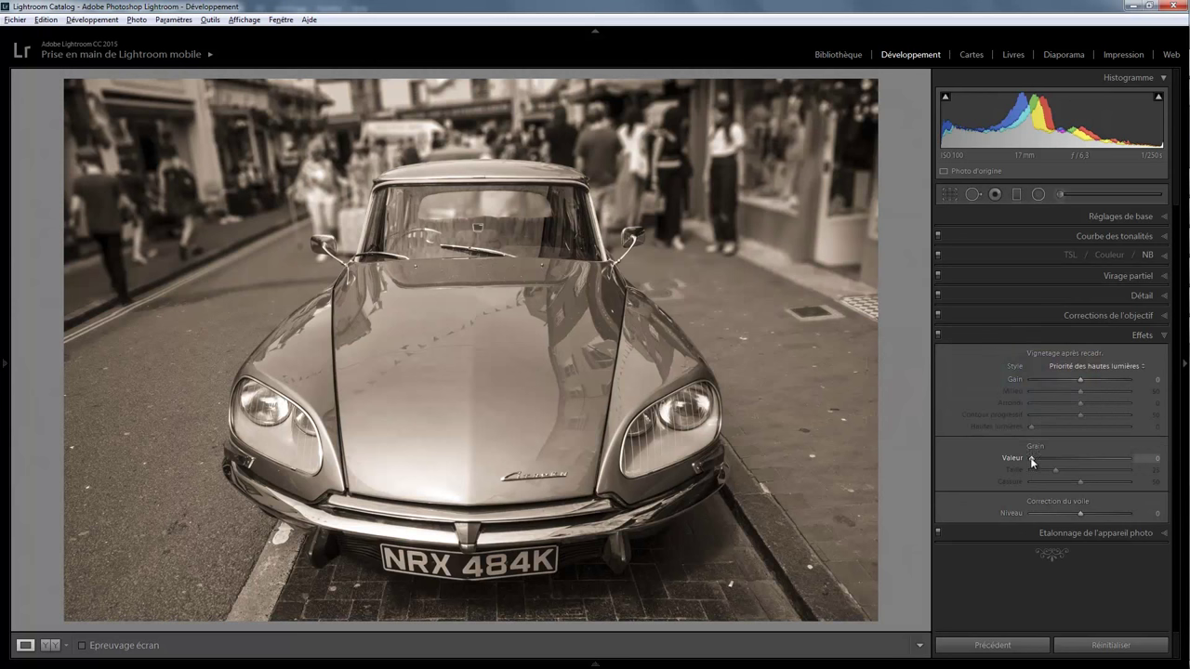
pyautogui.moveTo(1032, 459); pyautogui.dragTo(1076, 464)
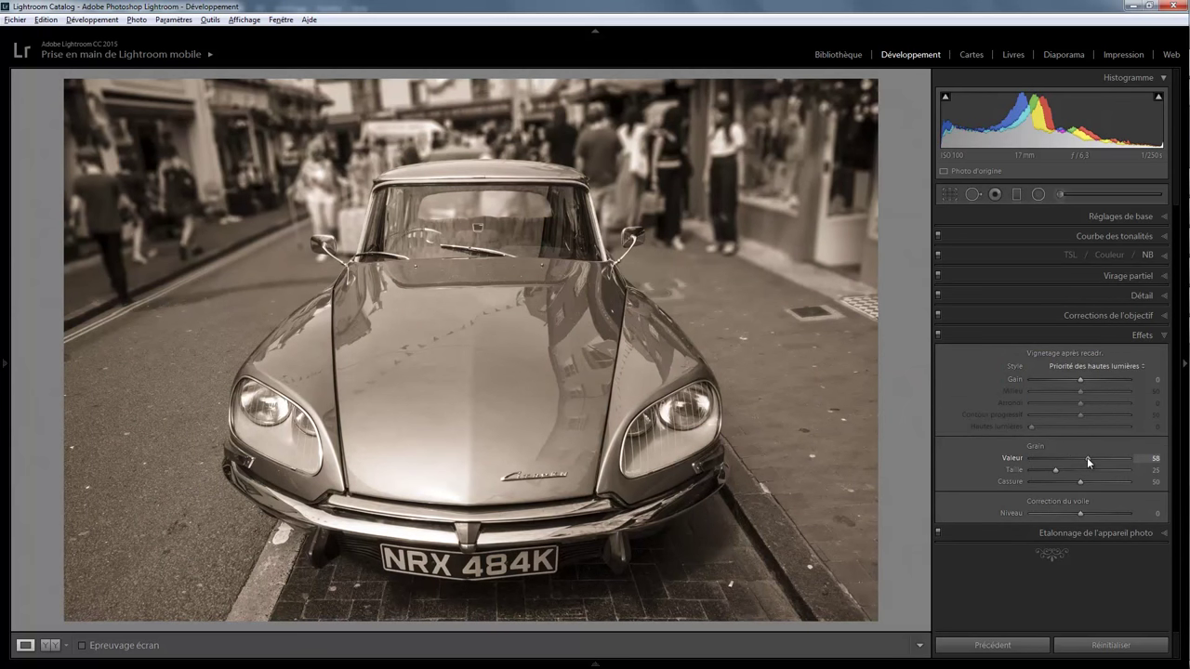